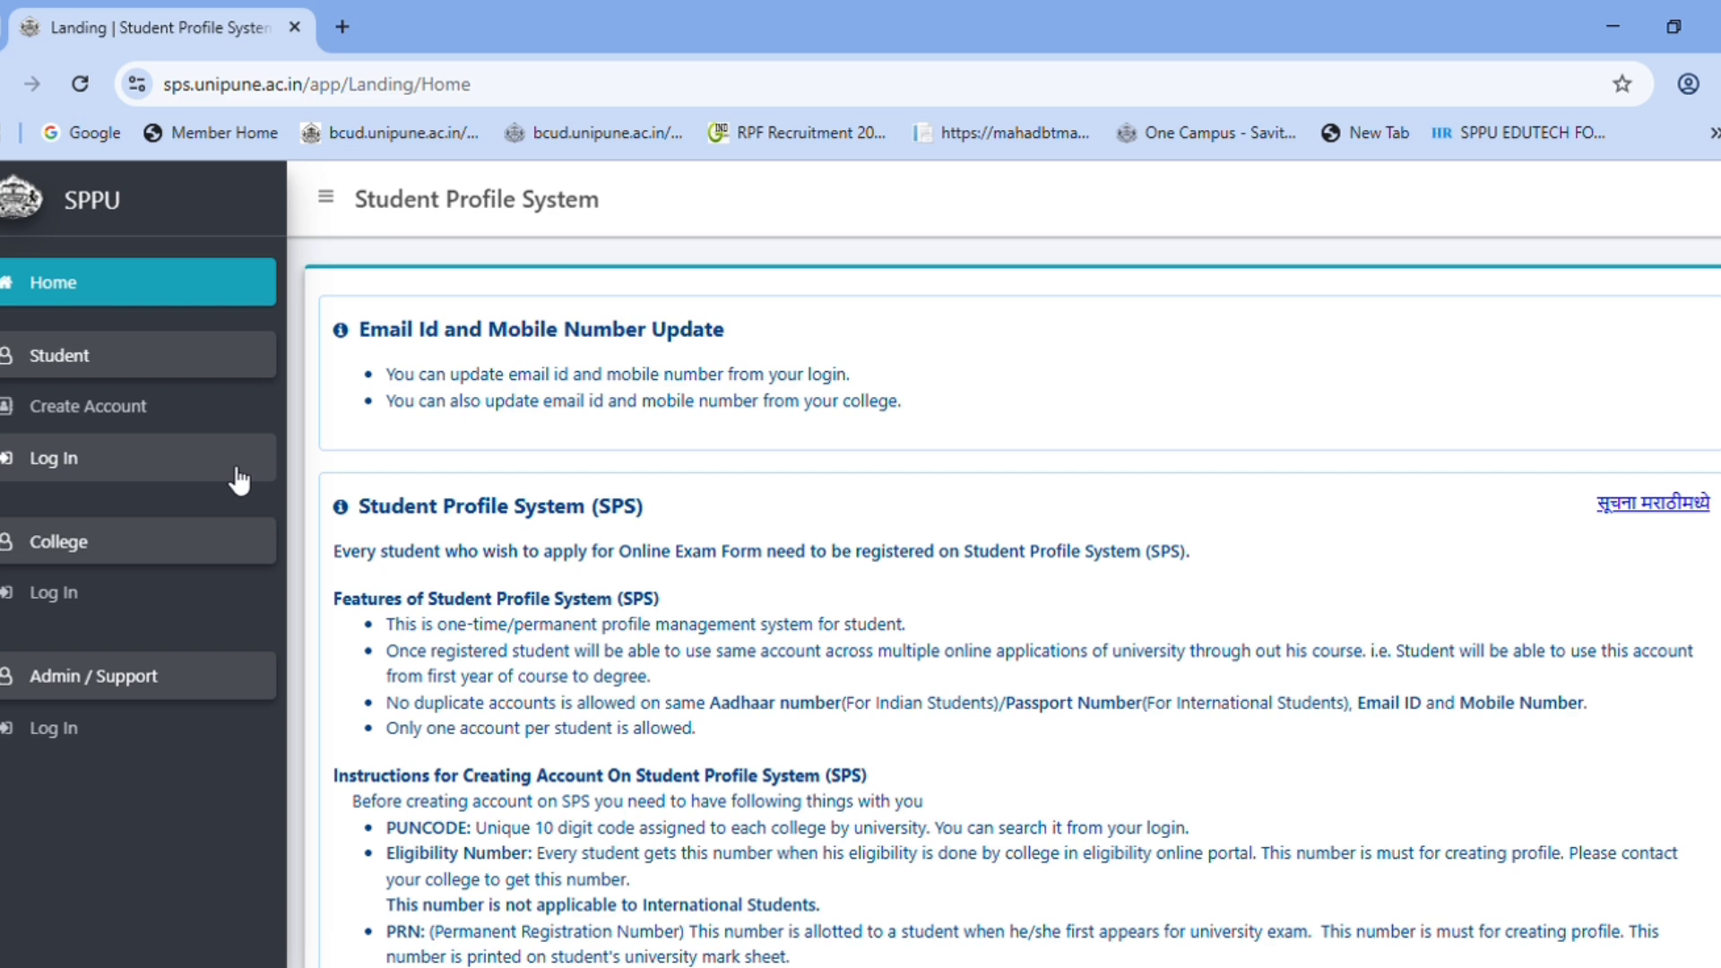
- Log in as a student by Mobile Number, entering the registered number, password and captcha
click(119, 455)
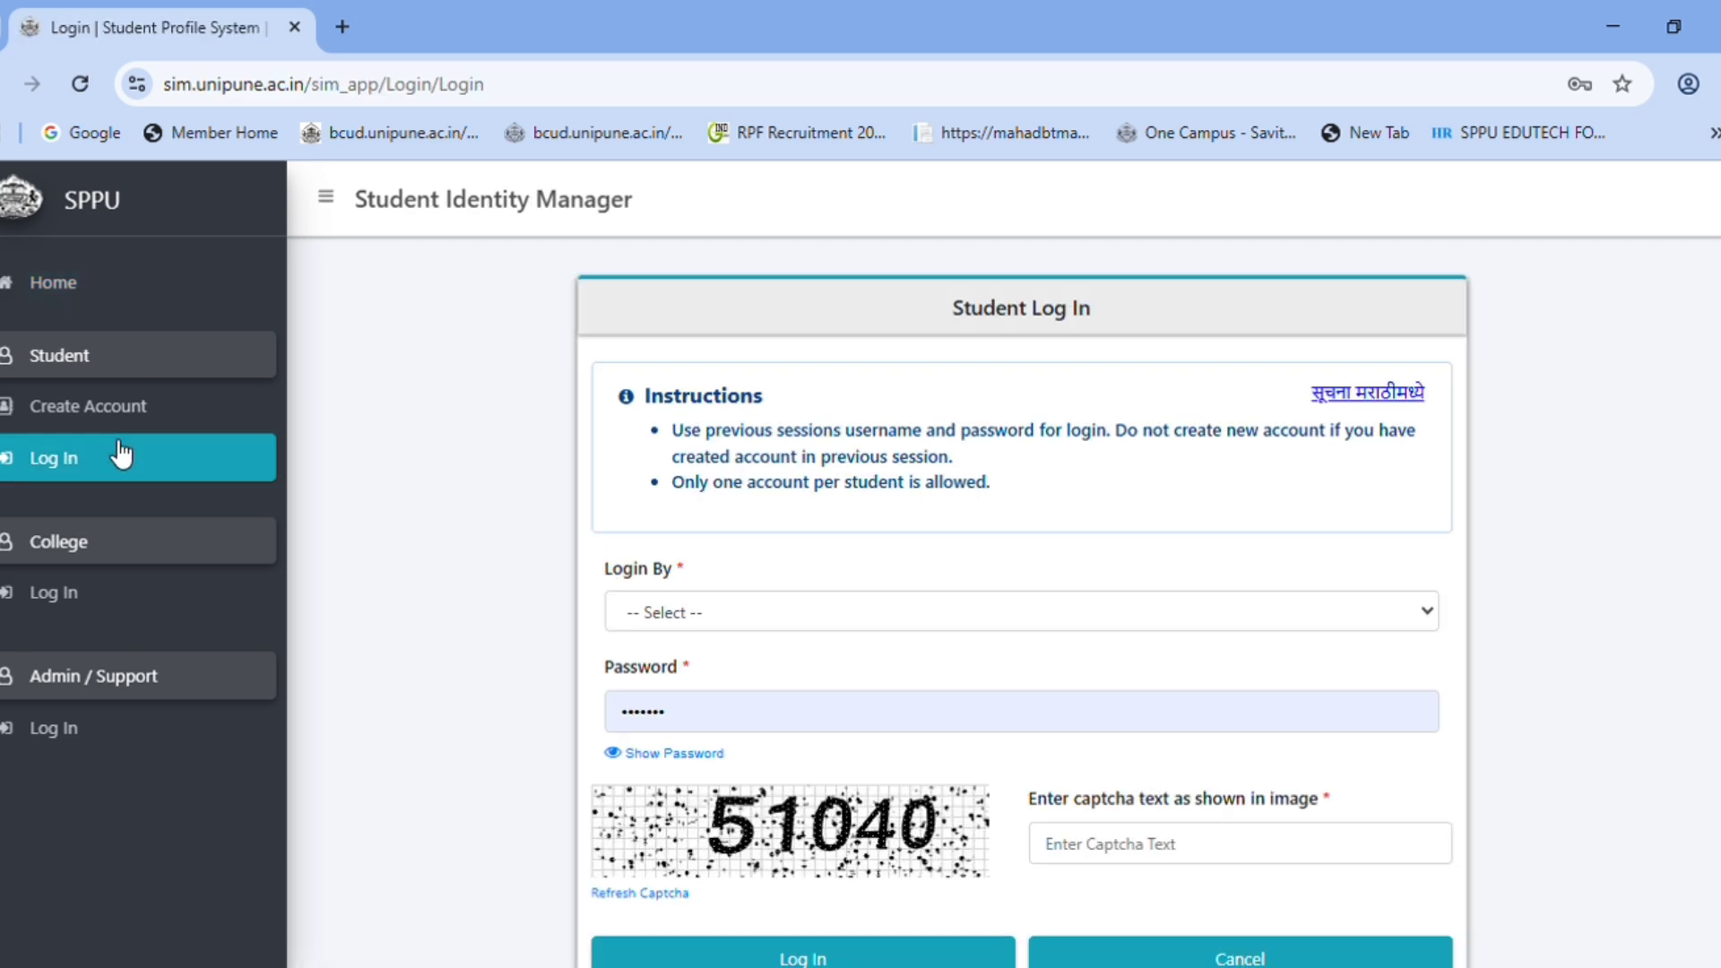
click(681, 617)
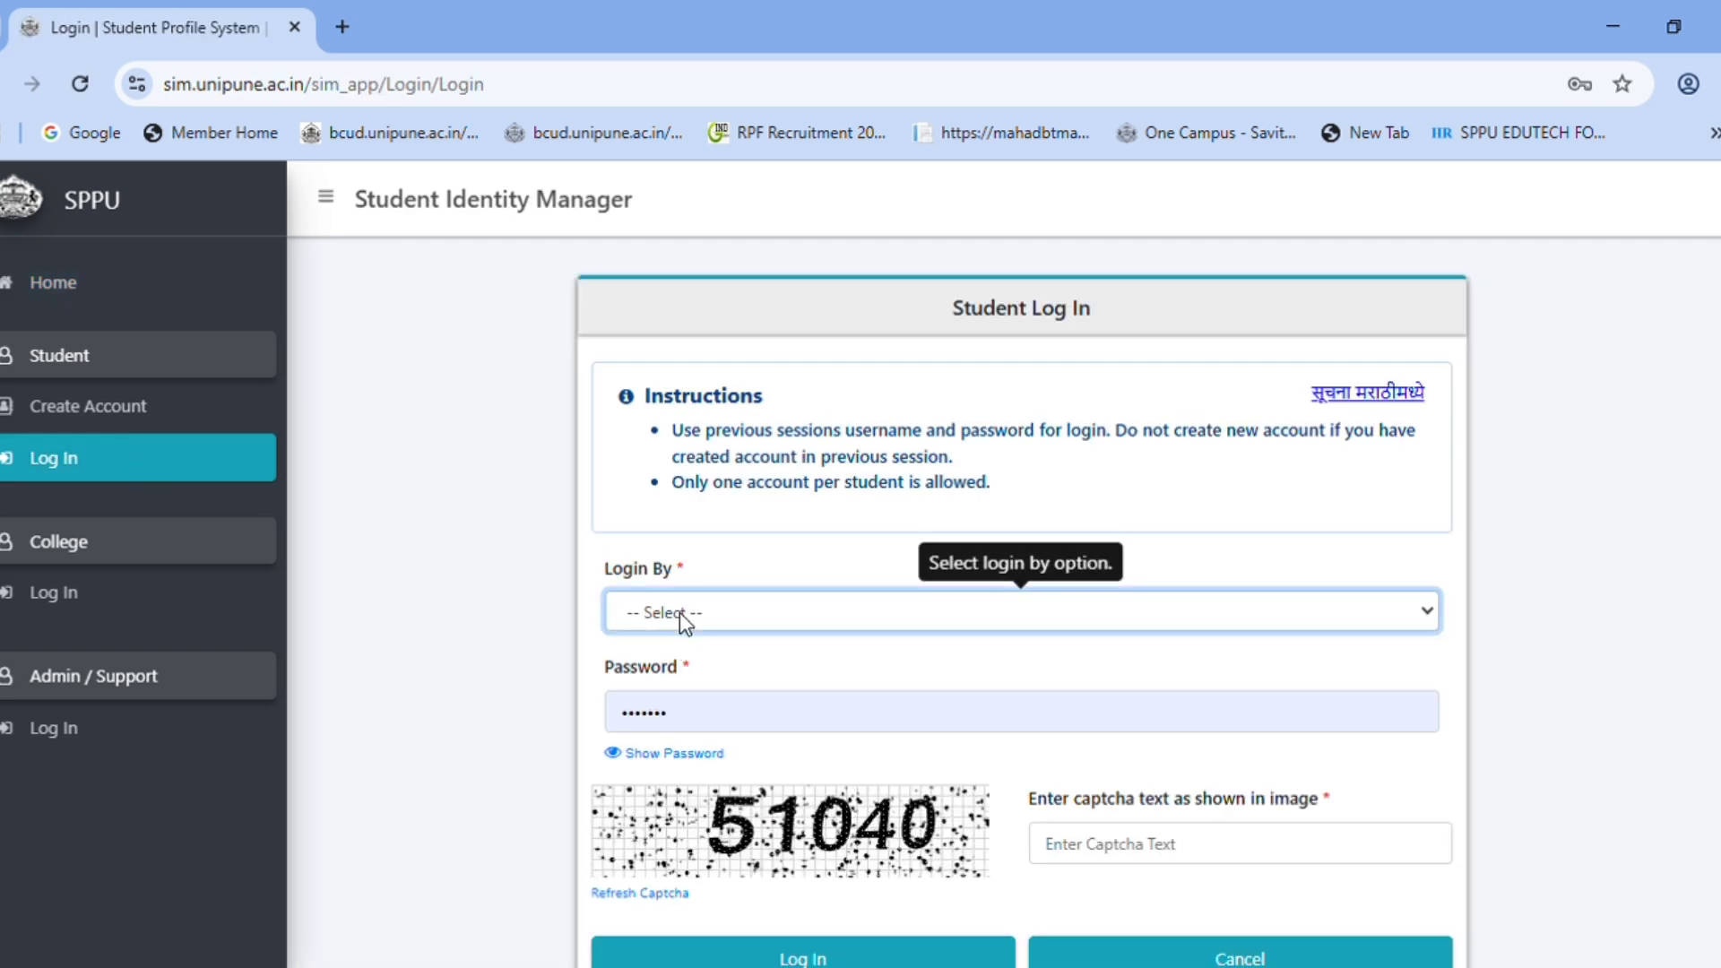
click(681, 719)
click(717, 727)
click(796, 778)
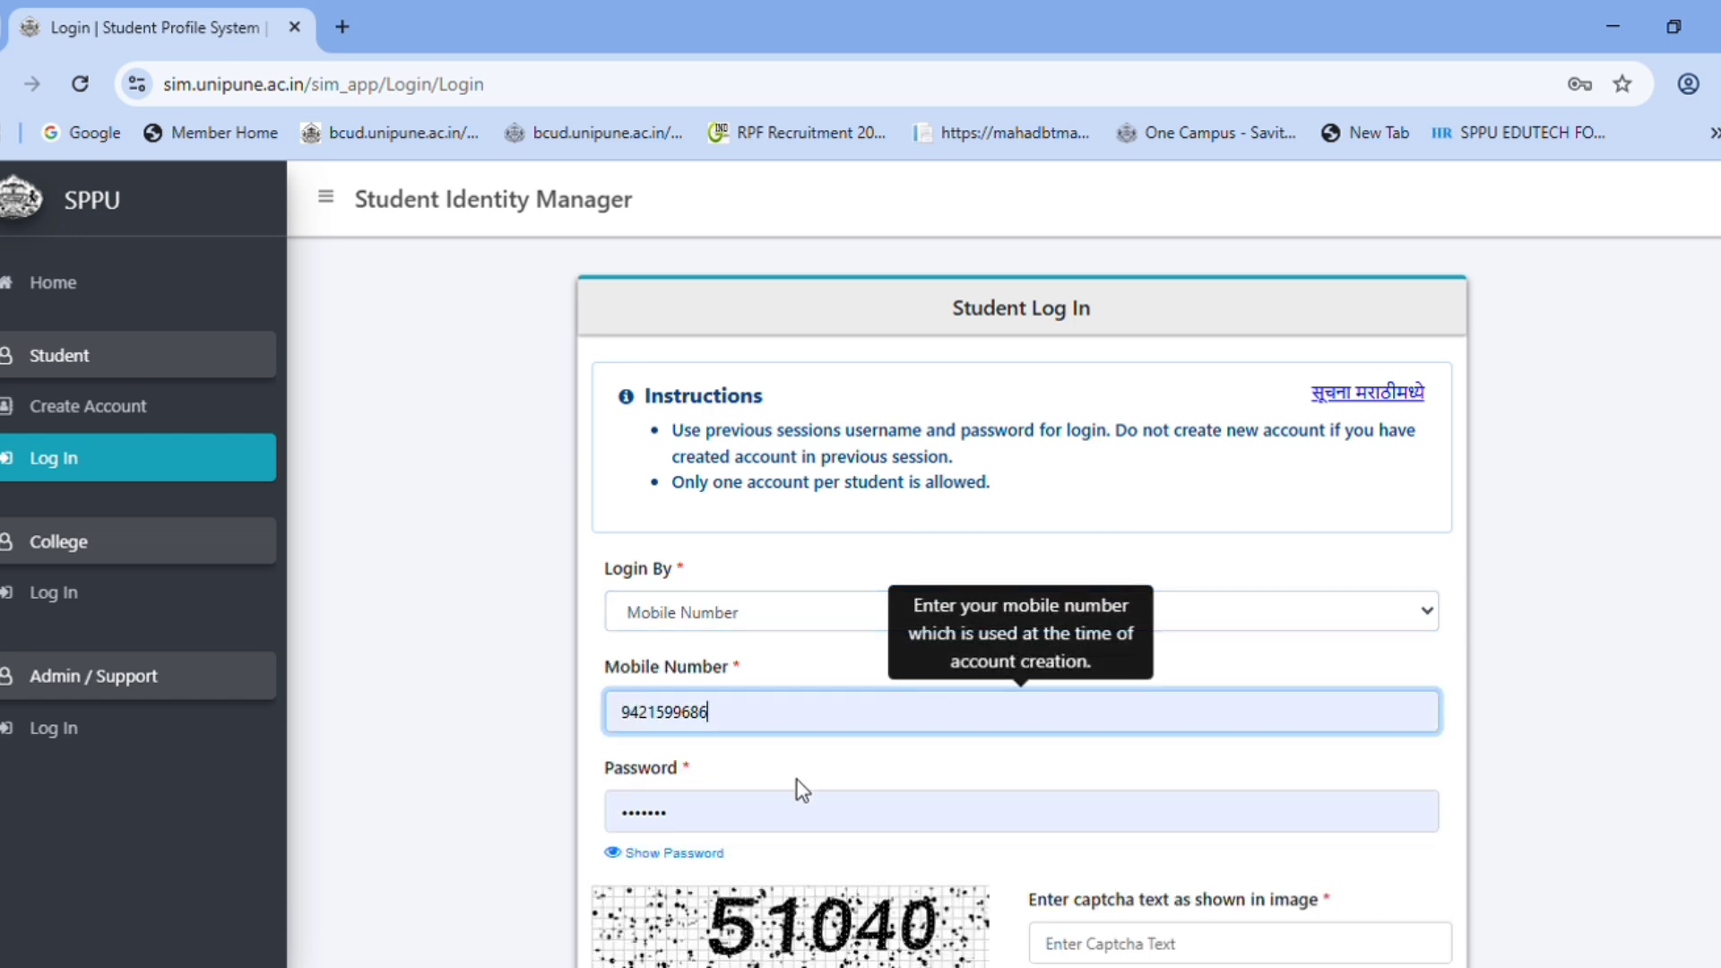
scroll(798, 780, down, 2)
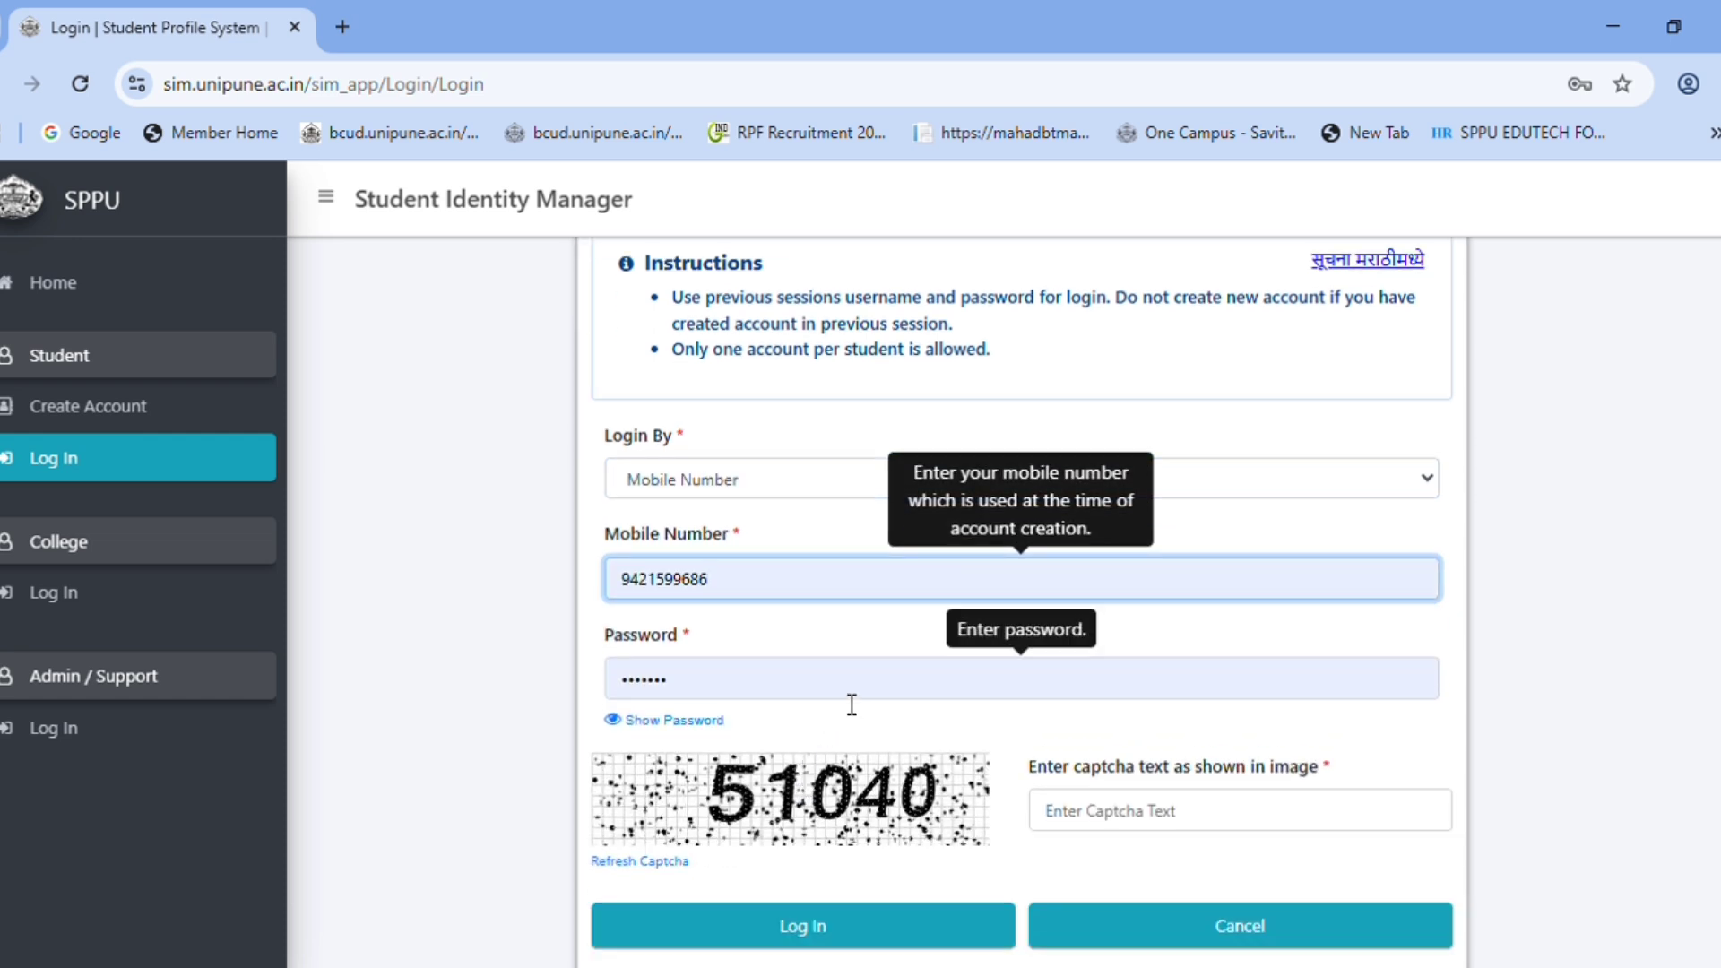
scroll(799, 718, down, 2)
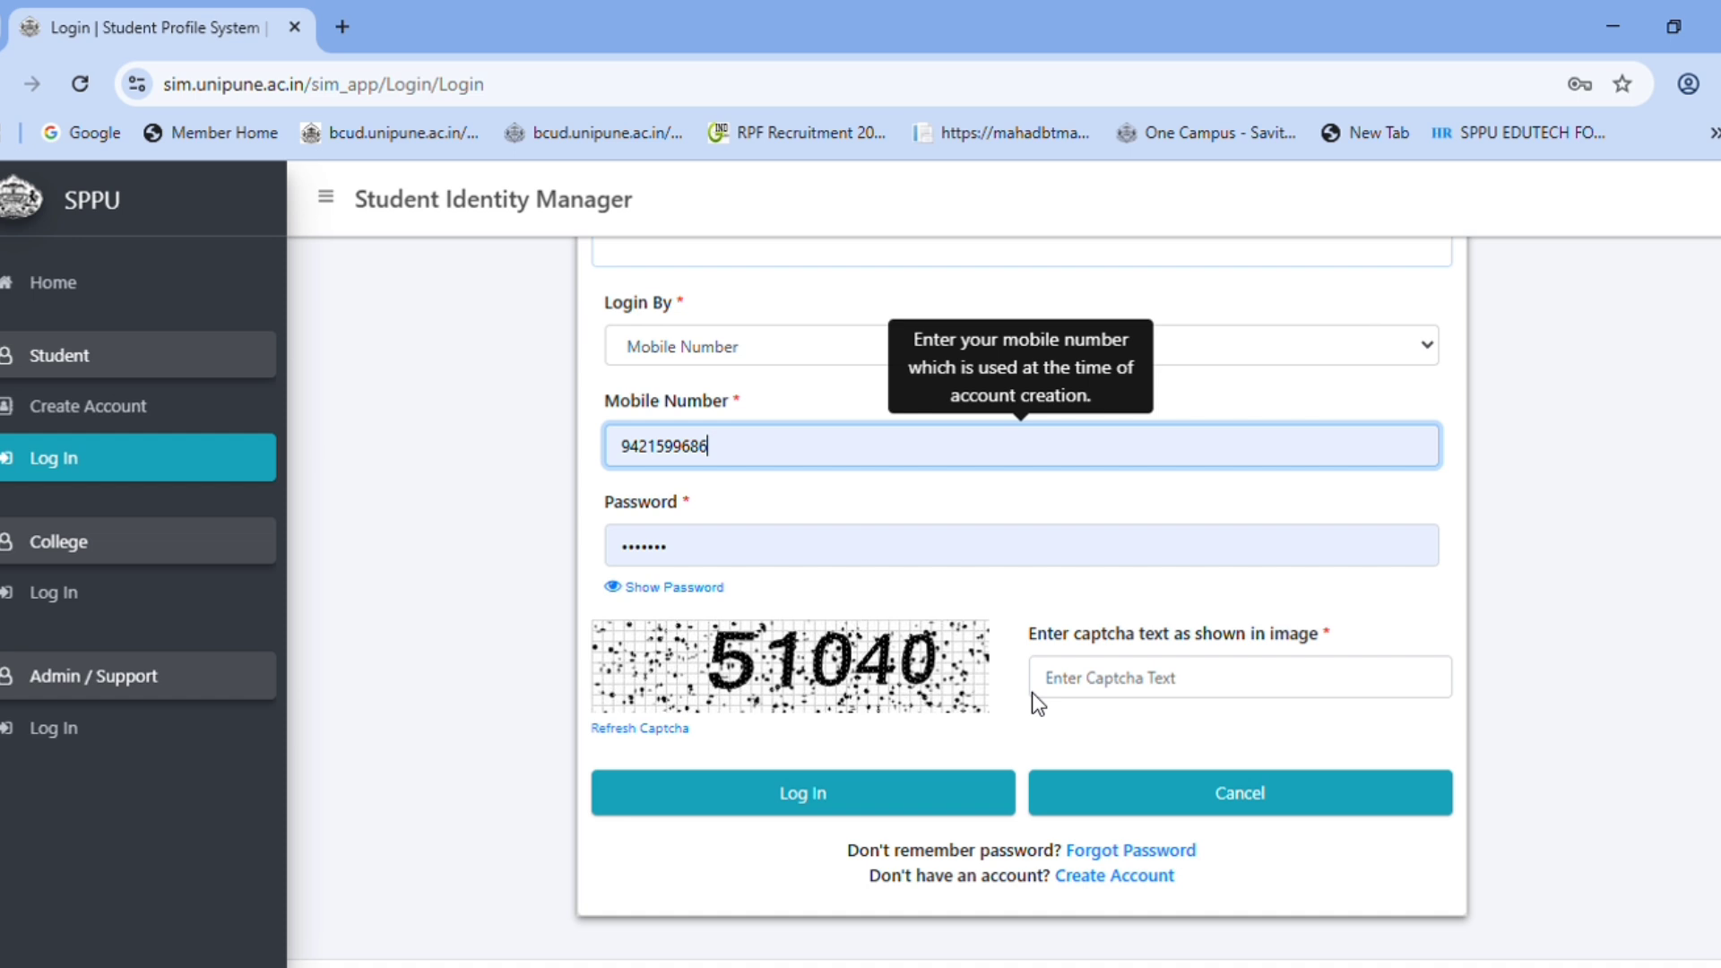
click(1139, 683)
text(51)
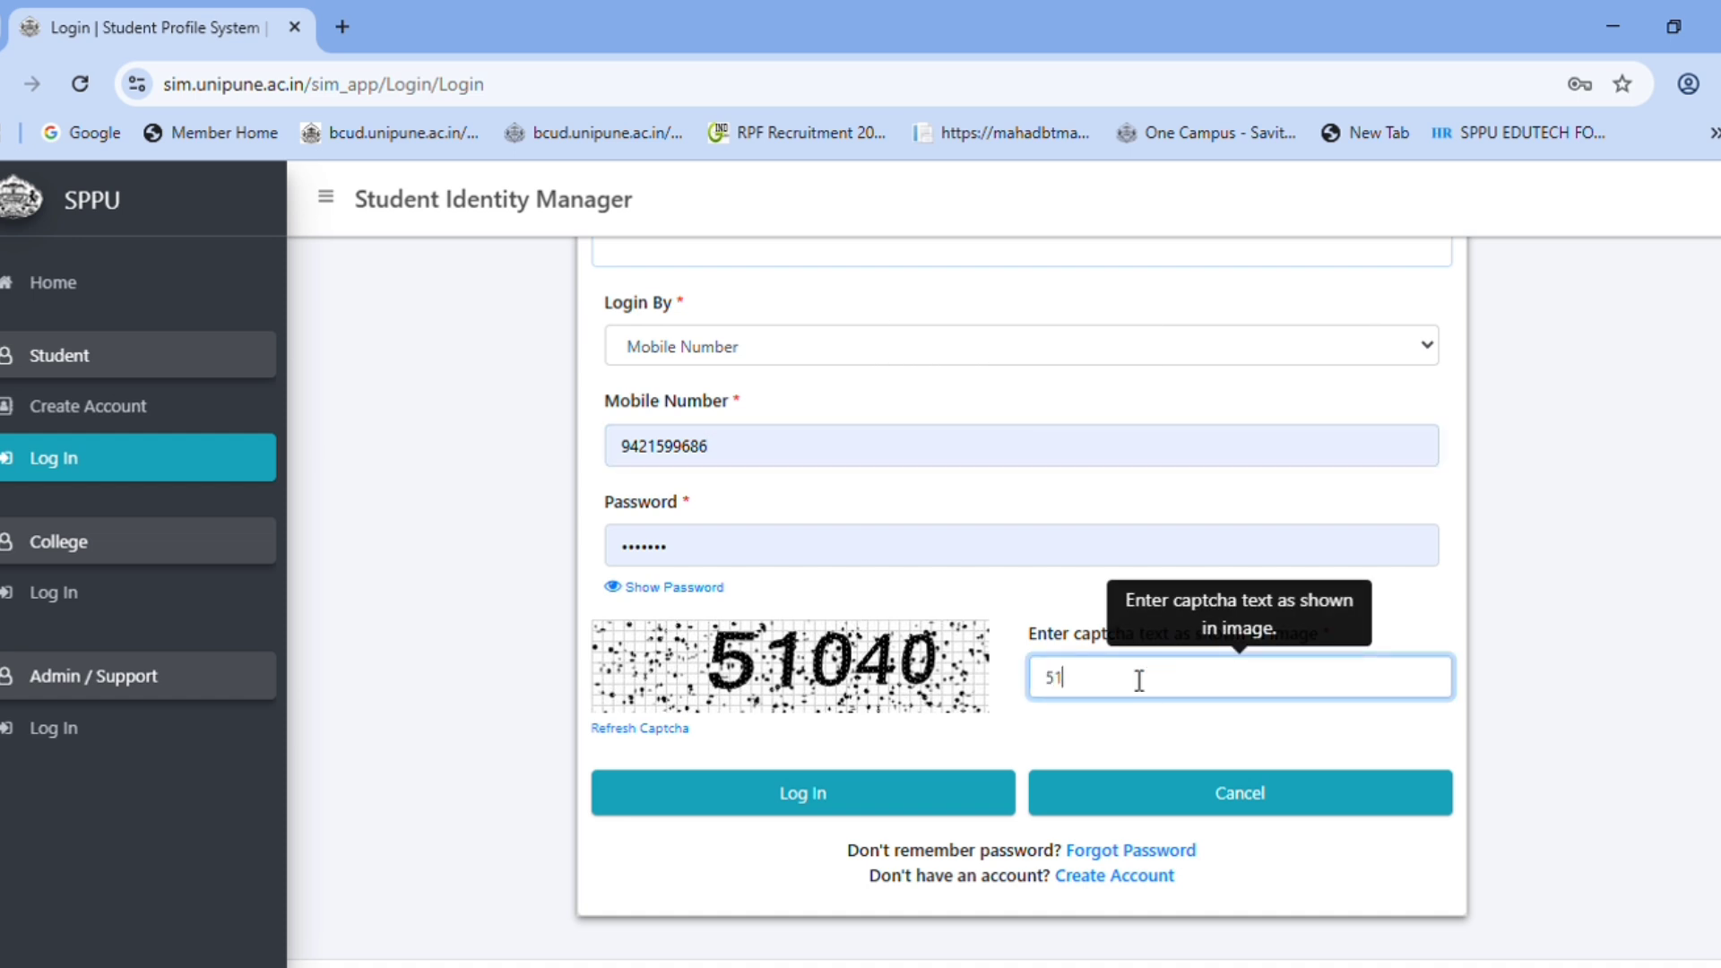
text(040)
click(722, 798)
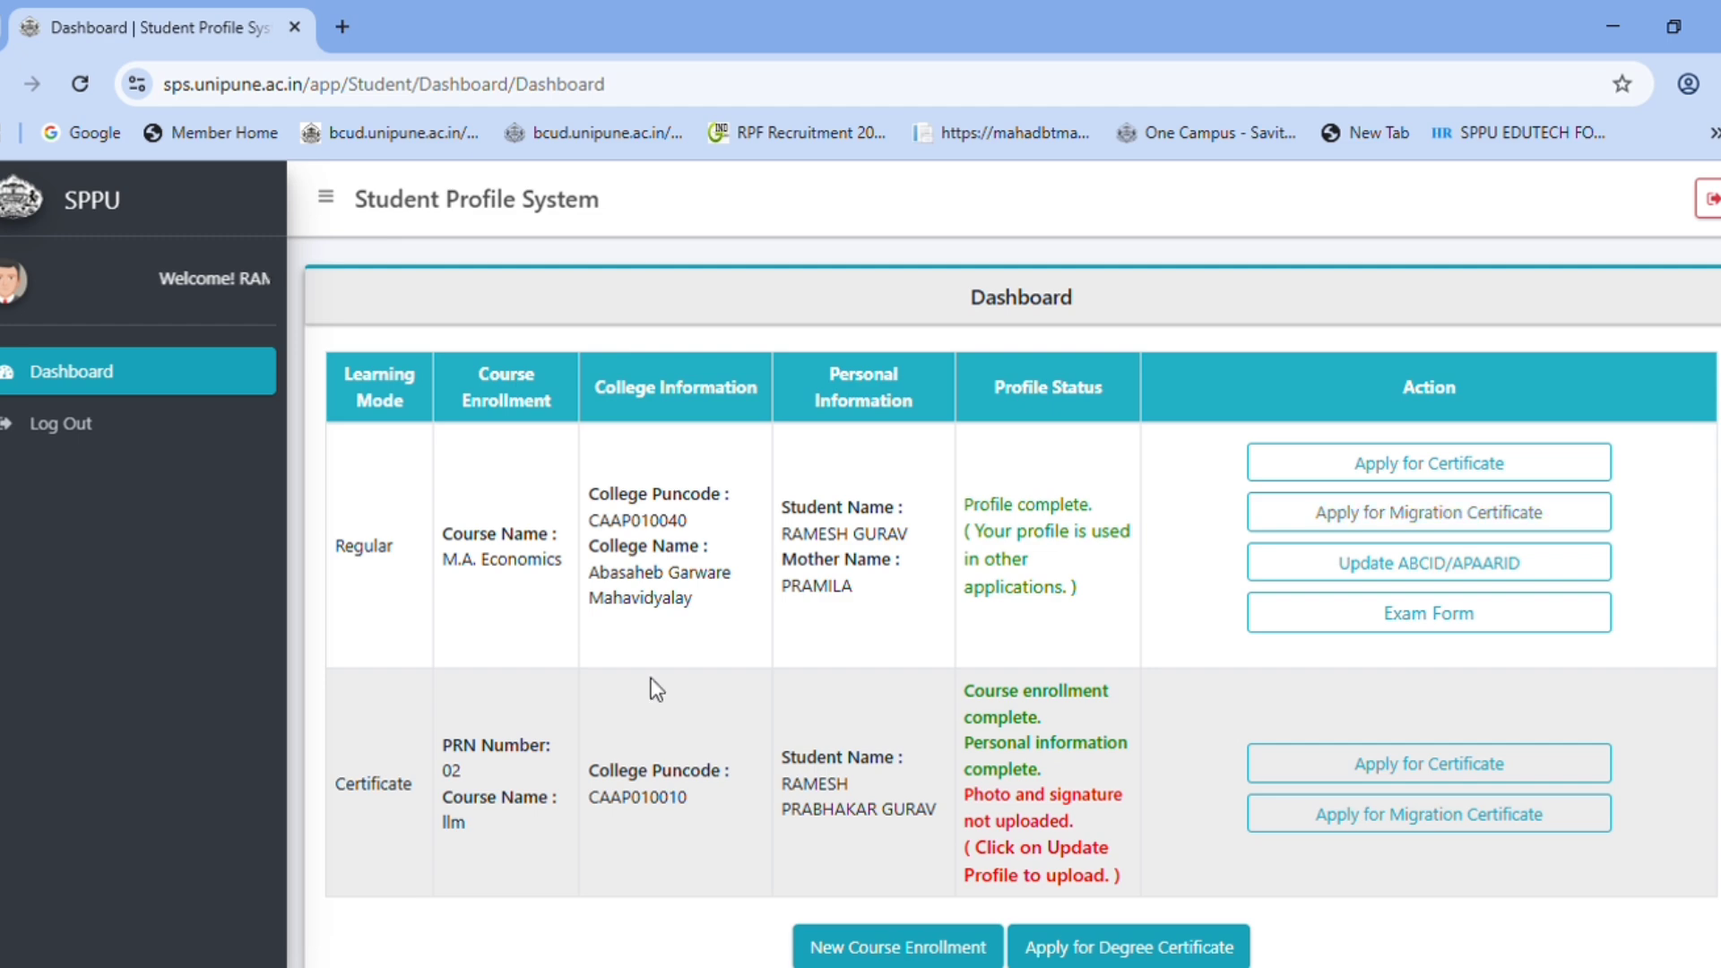
- Review the dashboard enrollment table, highlighting the M.A. Economics course name
scroll(505, 746, down, 3)
scroll(508, 744, up, 3)
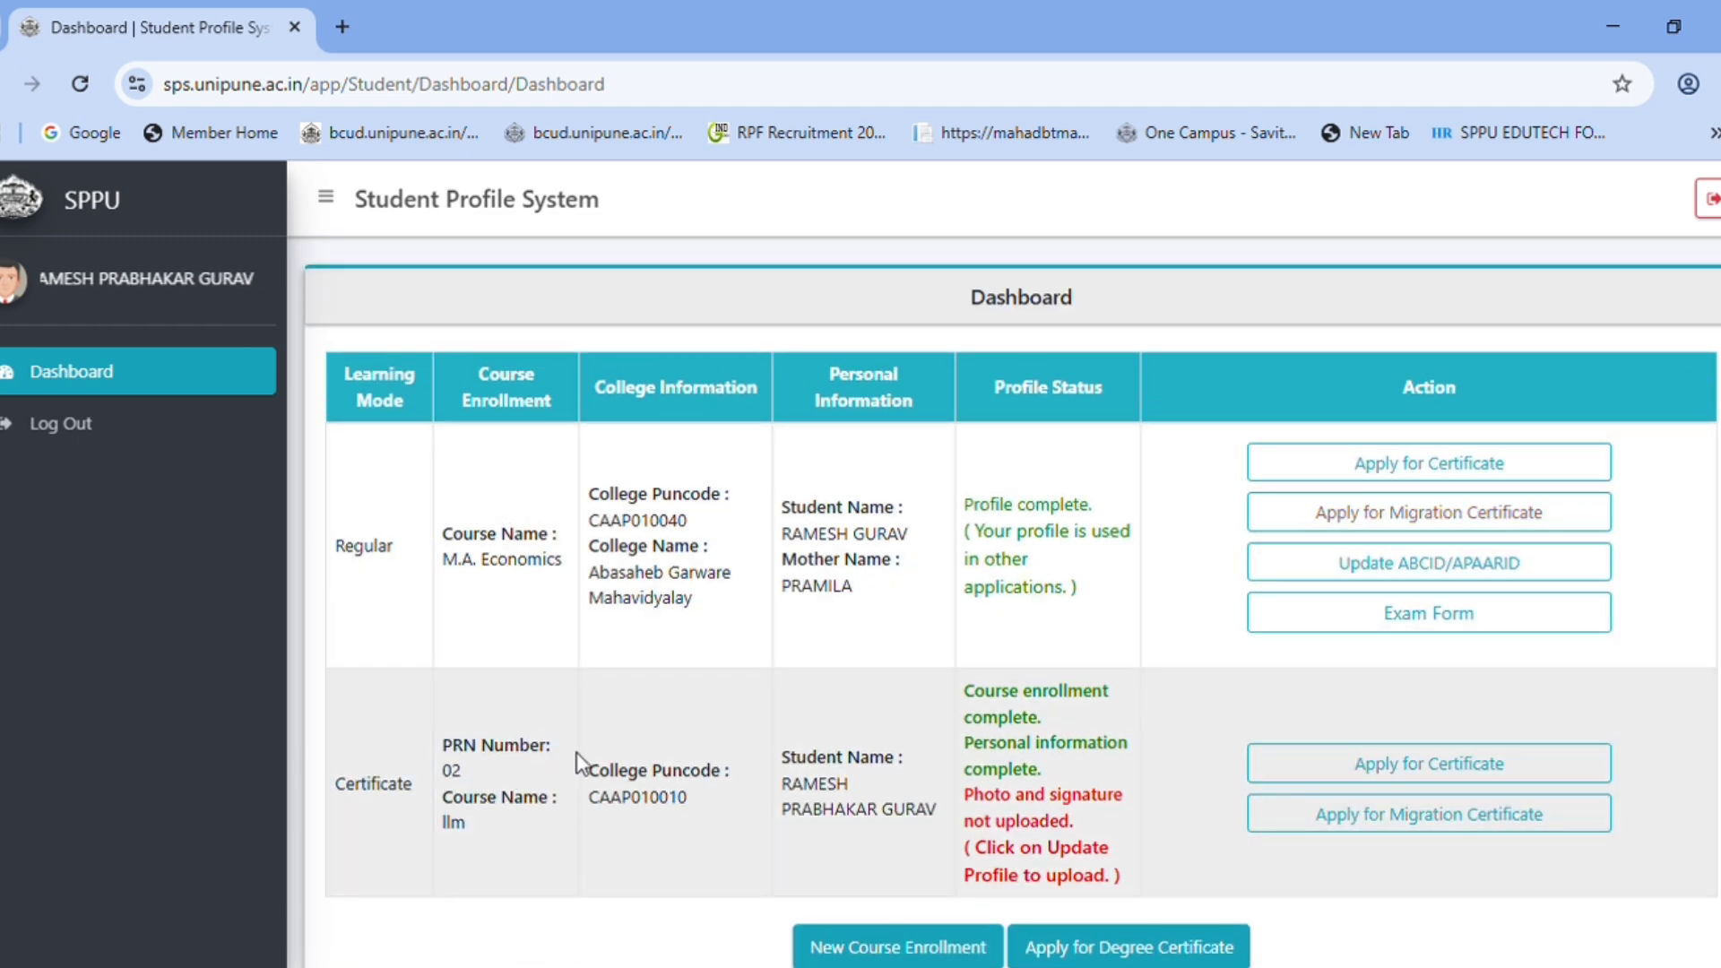
scroll(1031, 721, down, 3)
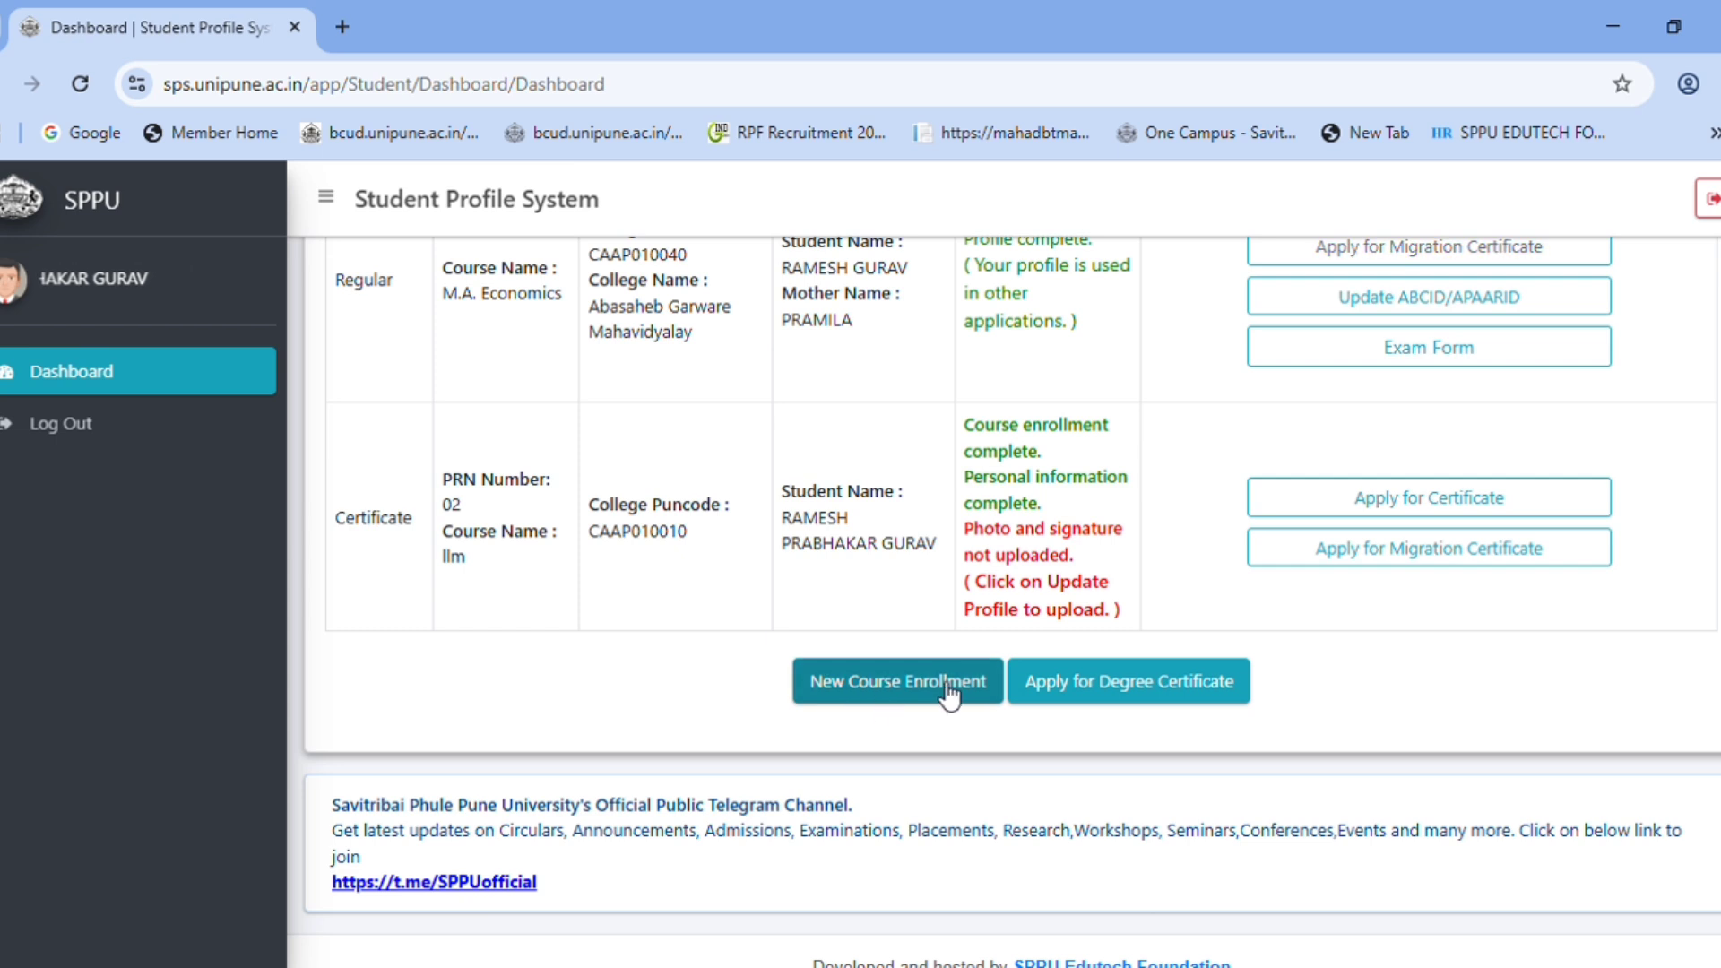
scroll(923, 715, up, 3)
scroll(920, 714, up, 1)
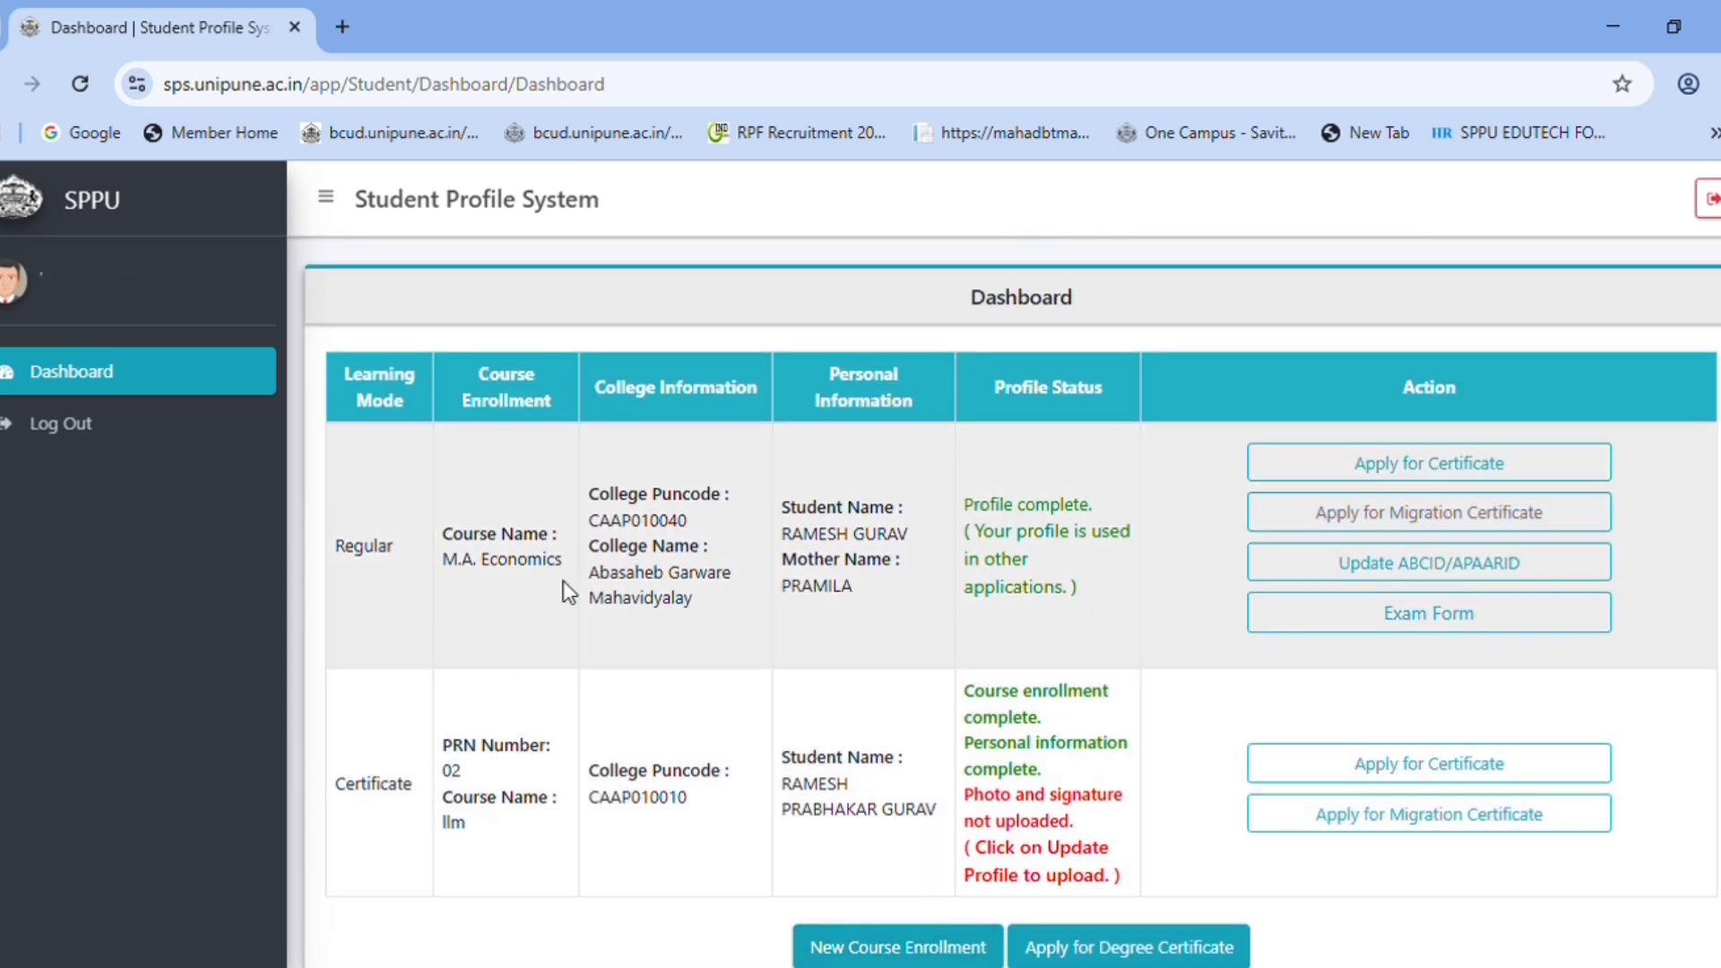
drag(444, 569, 567, 570)
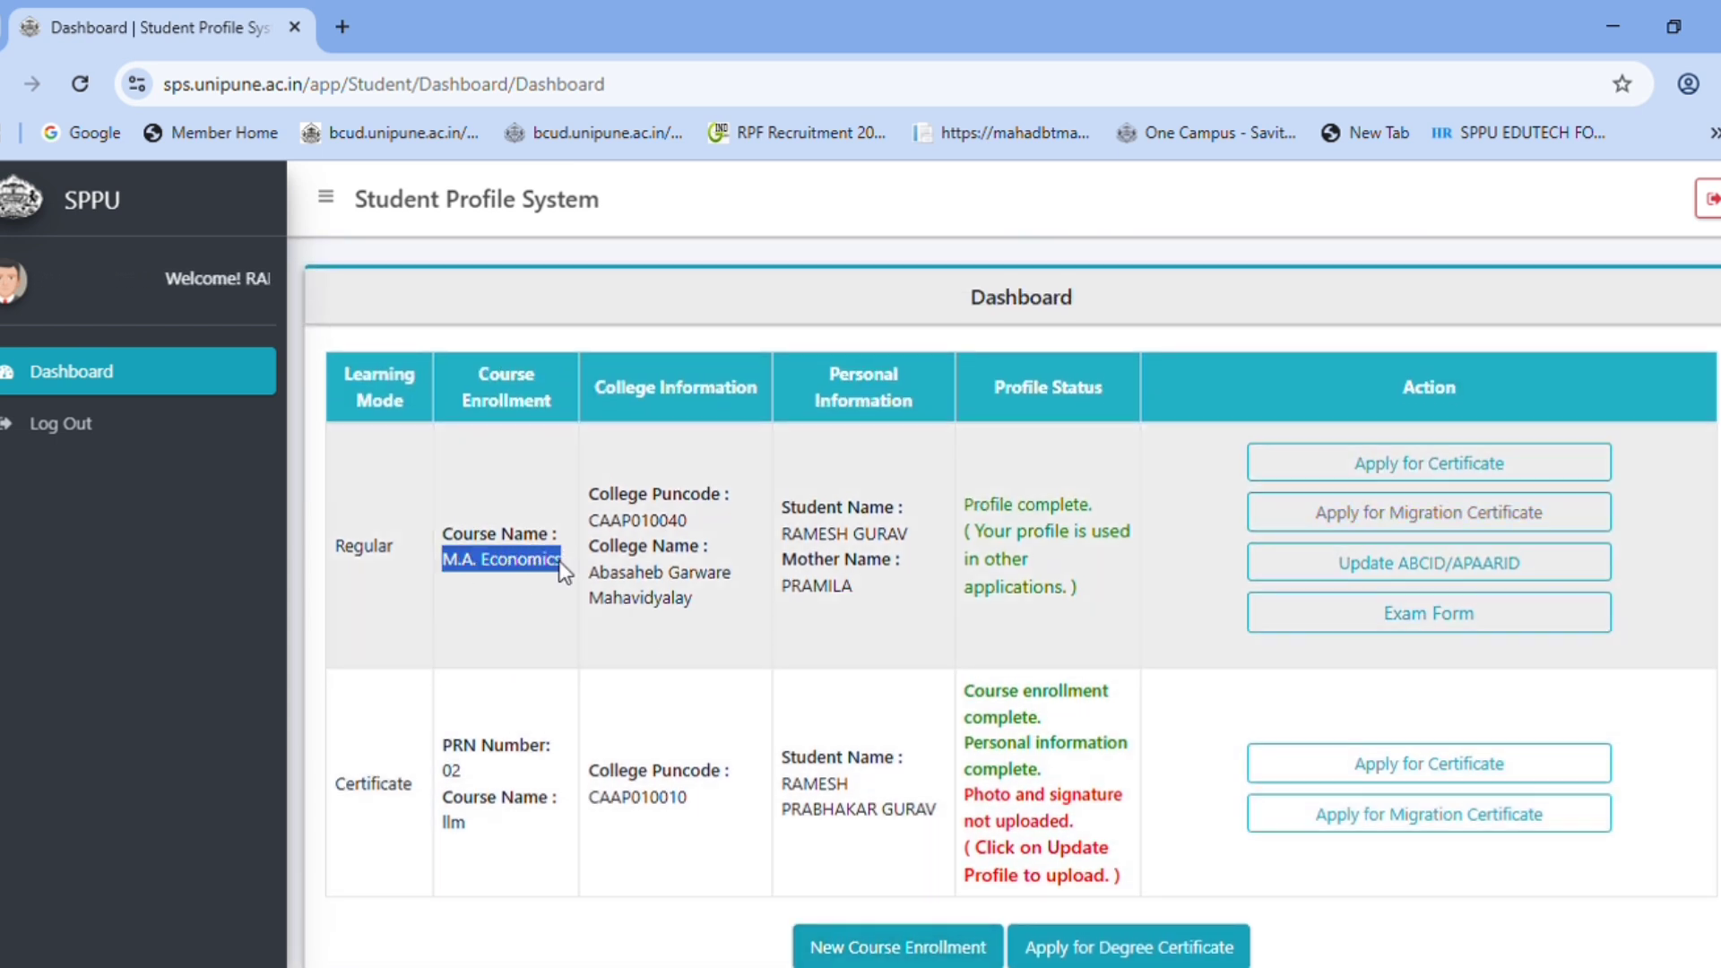
click(530, 573)
double_click(530, 573)
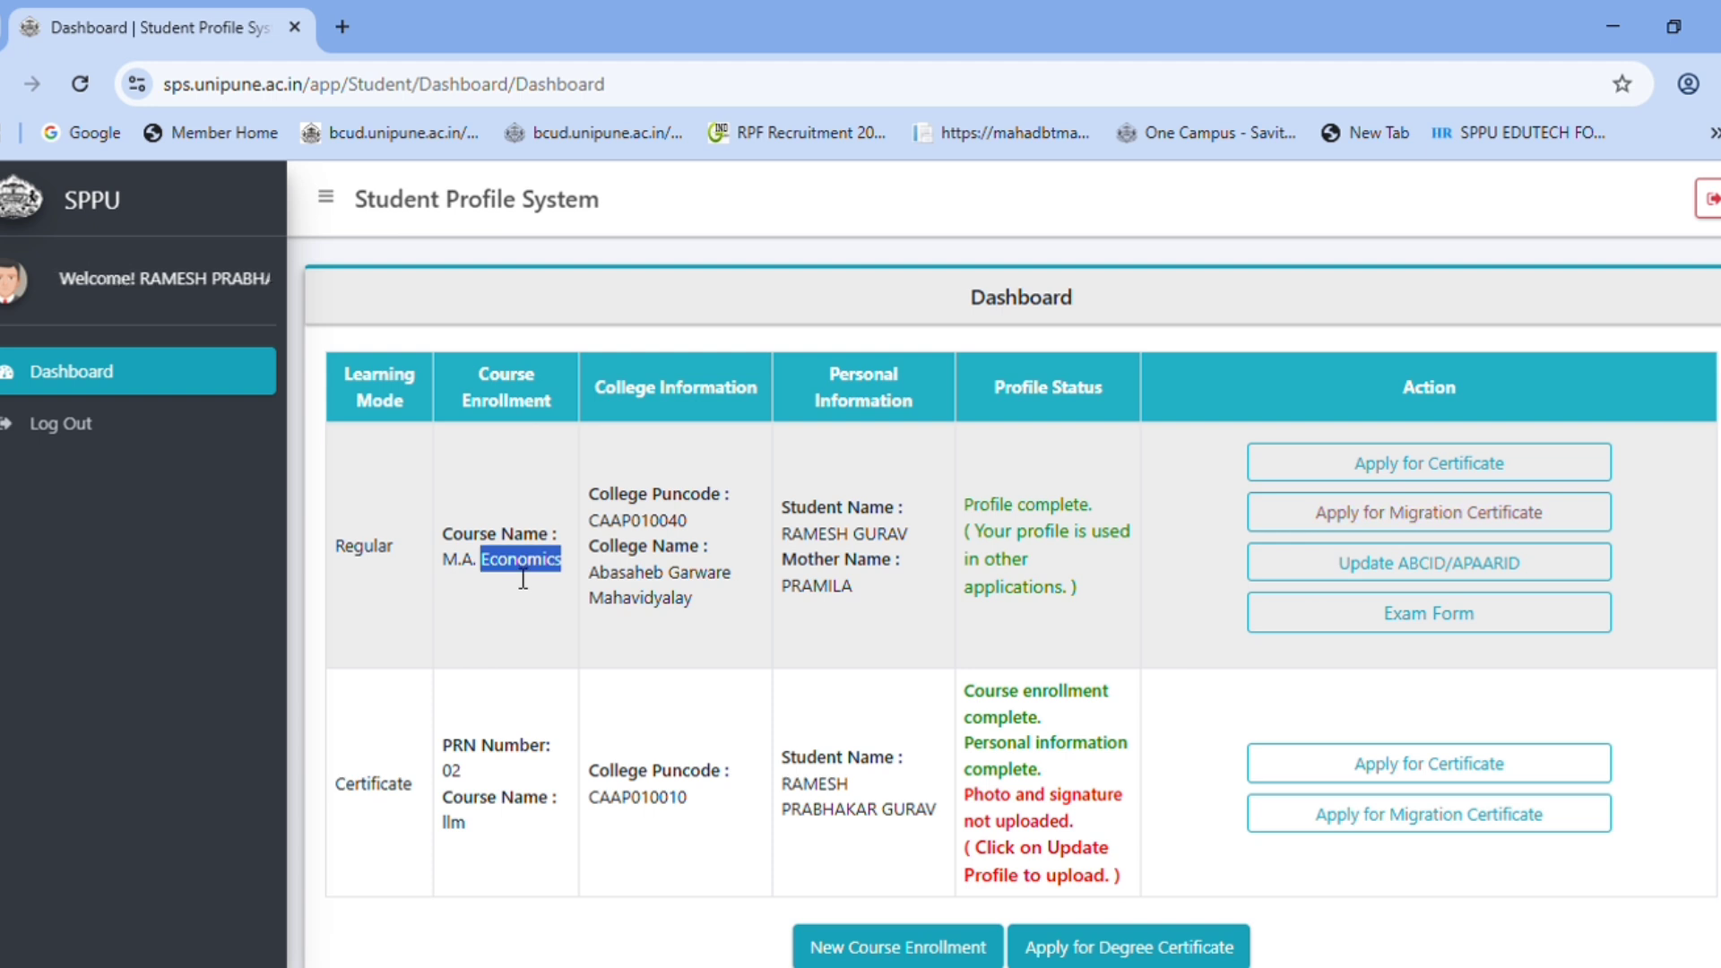
click(527, 595)
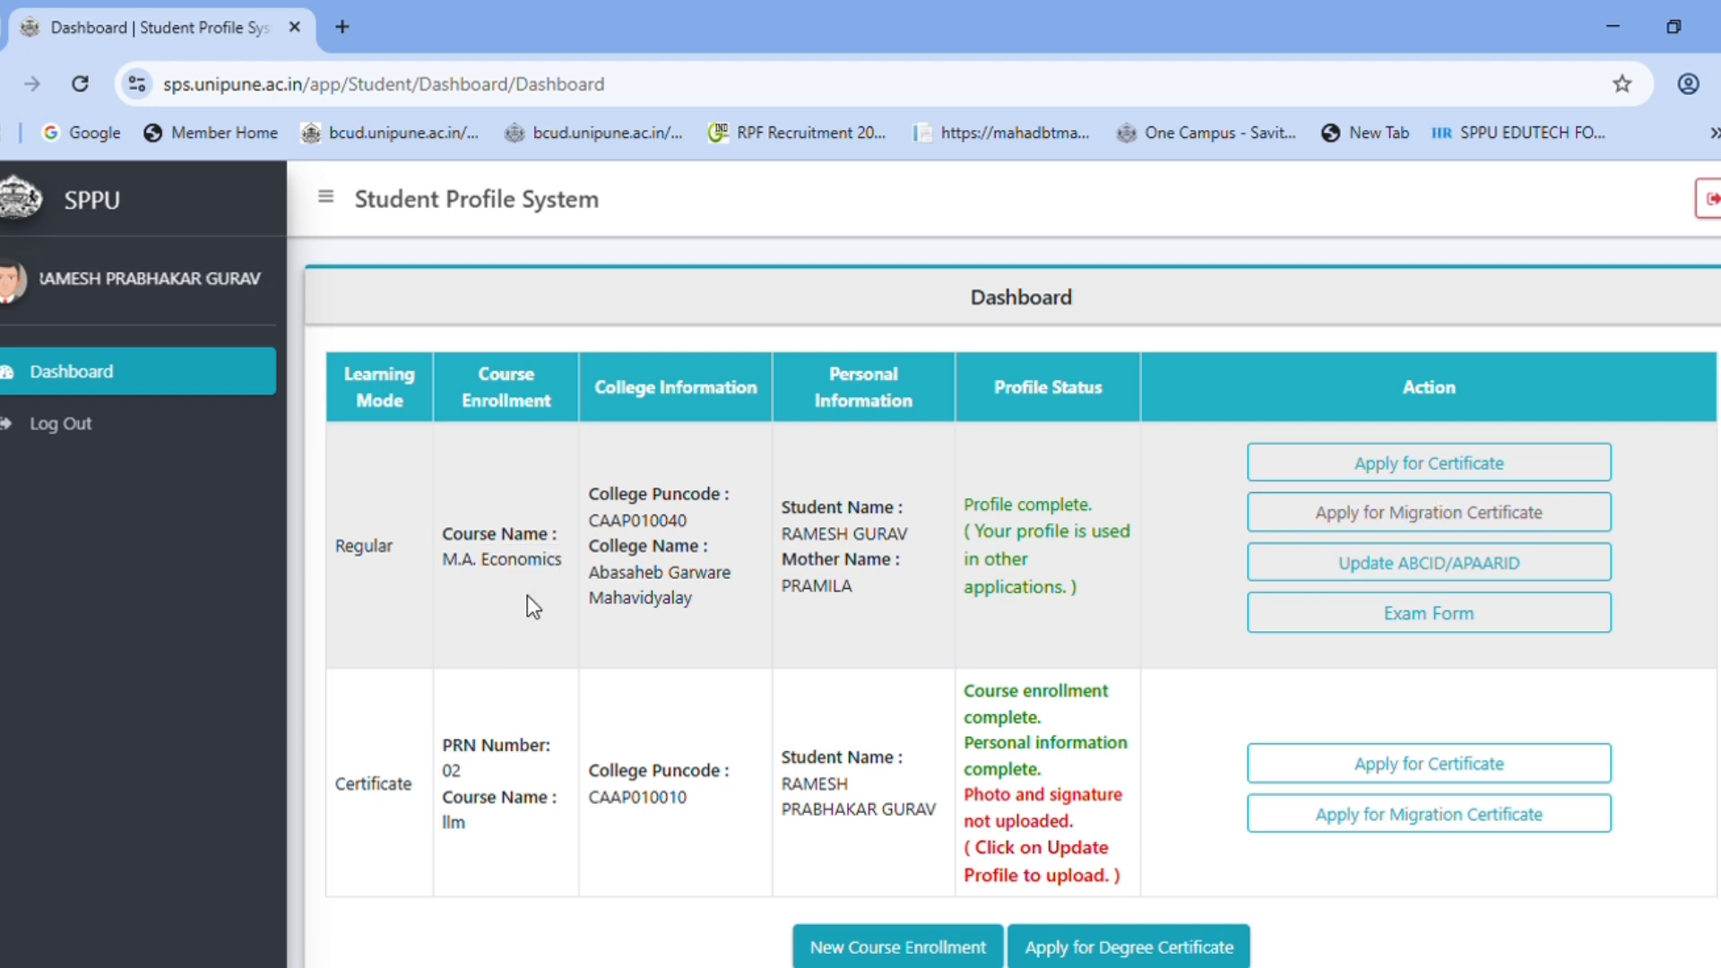
drag(442, 563, 561, 571)
click(561, 578)
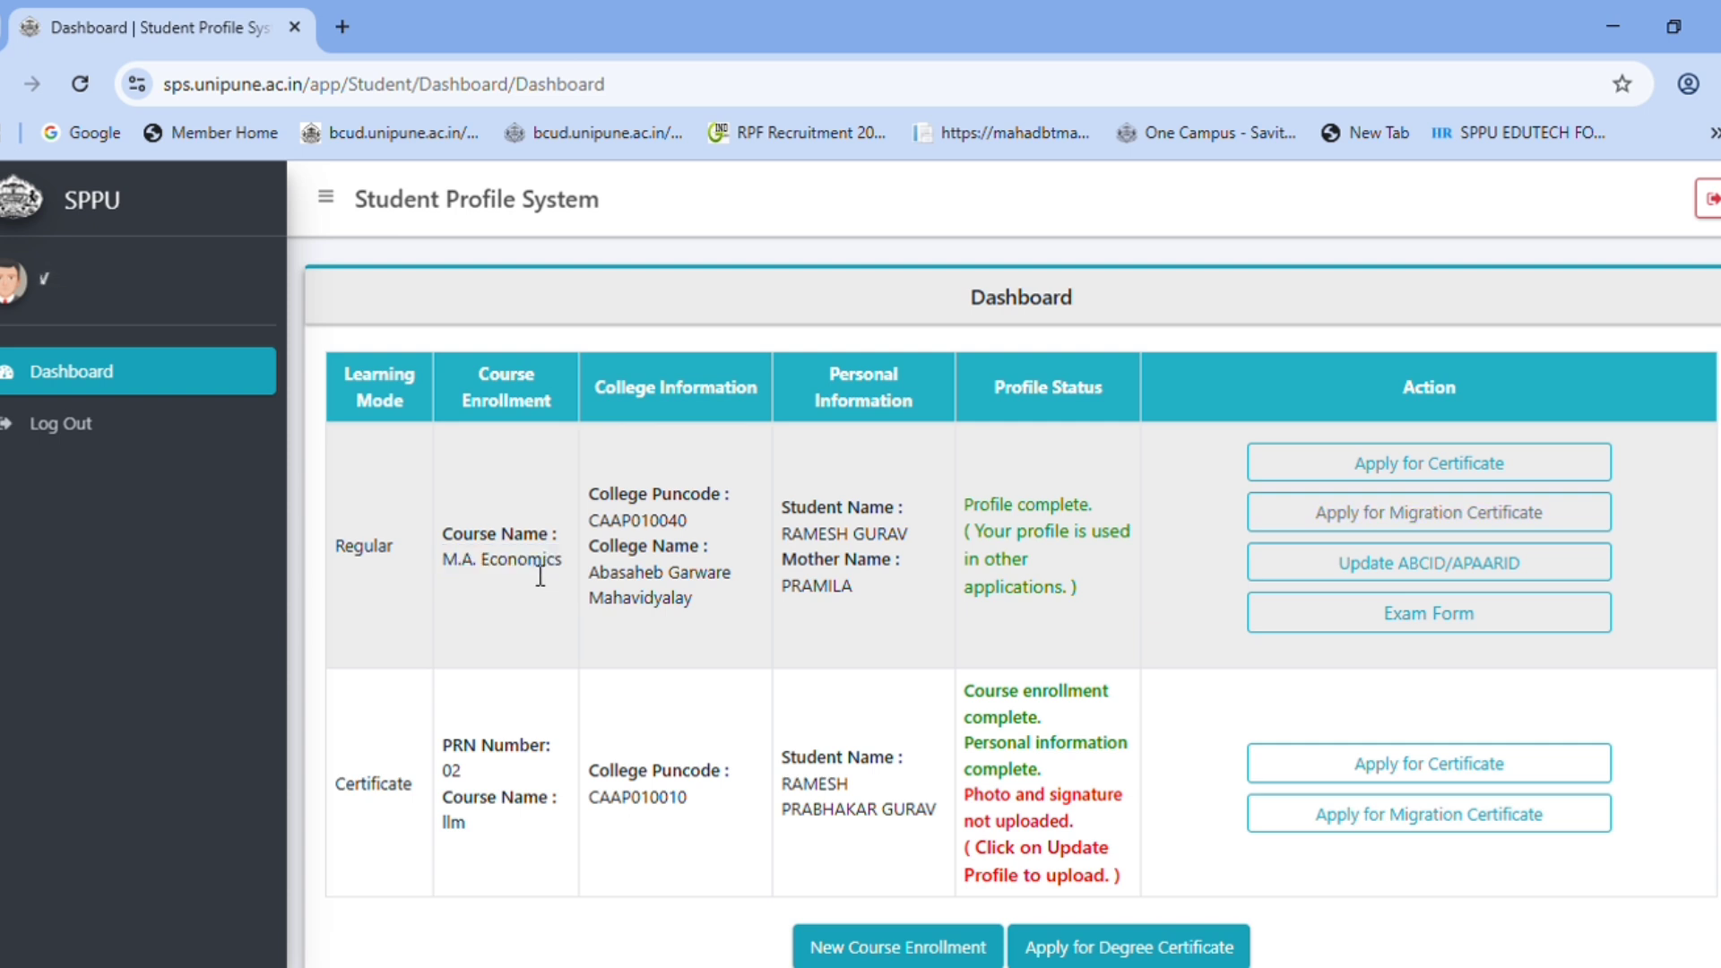
drag(443, 563, 568, 581)
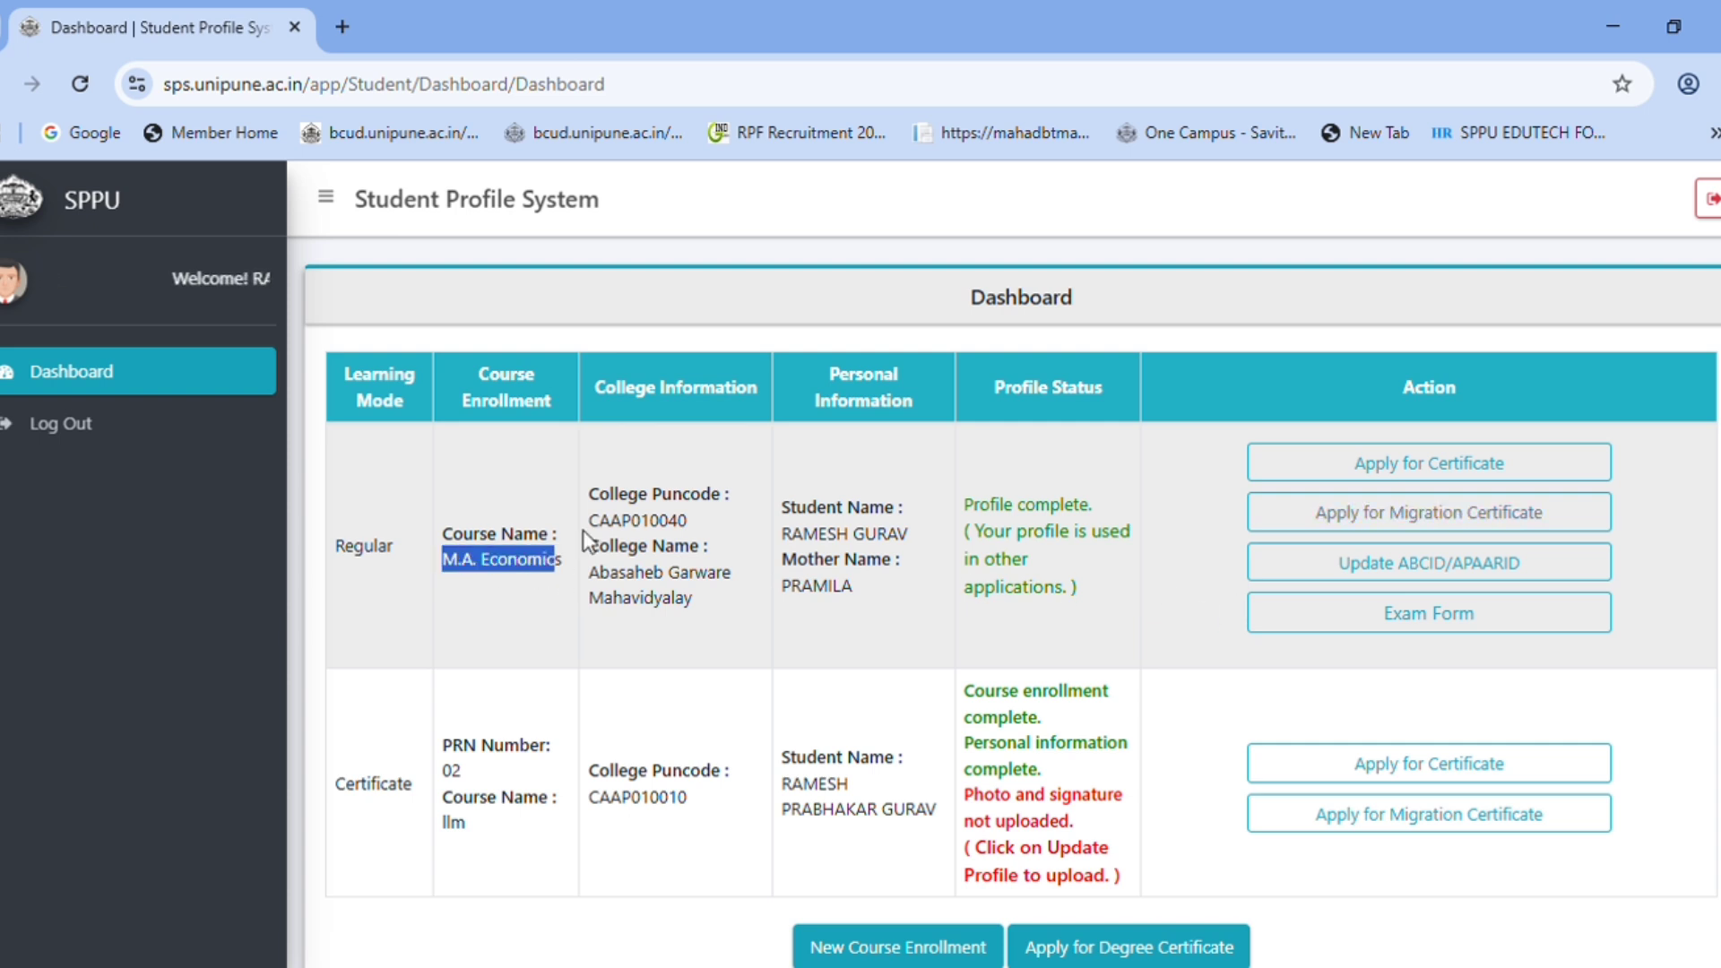
drag(444, 563, 513, 578)
click(502, 588)
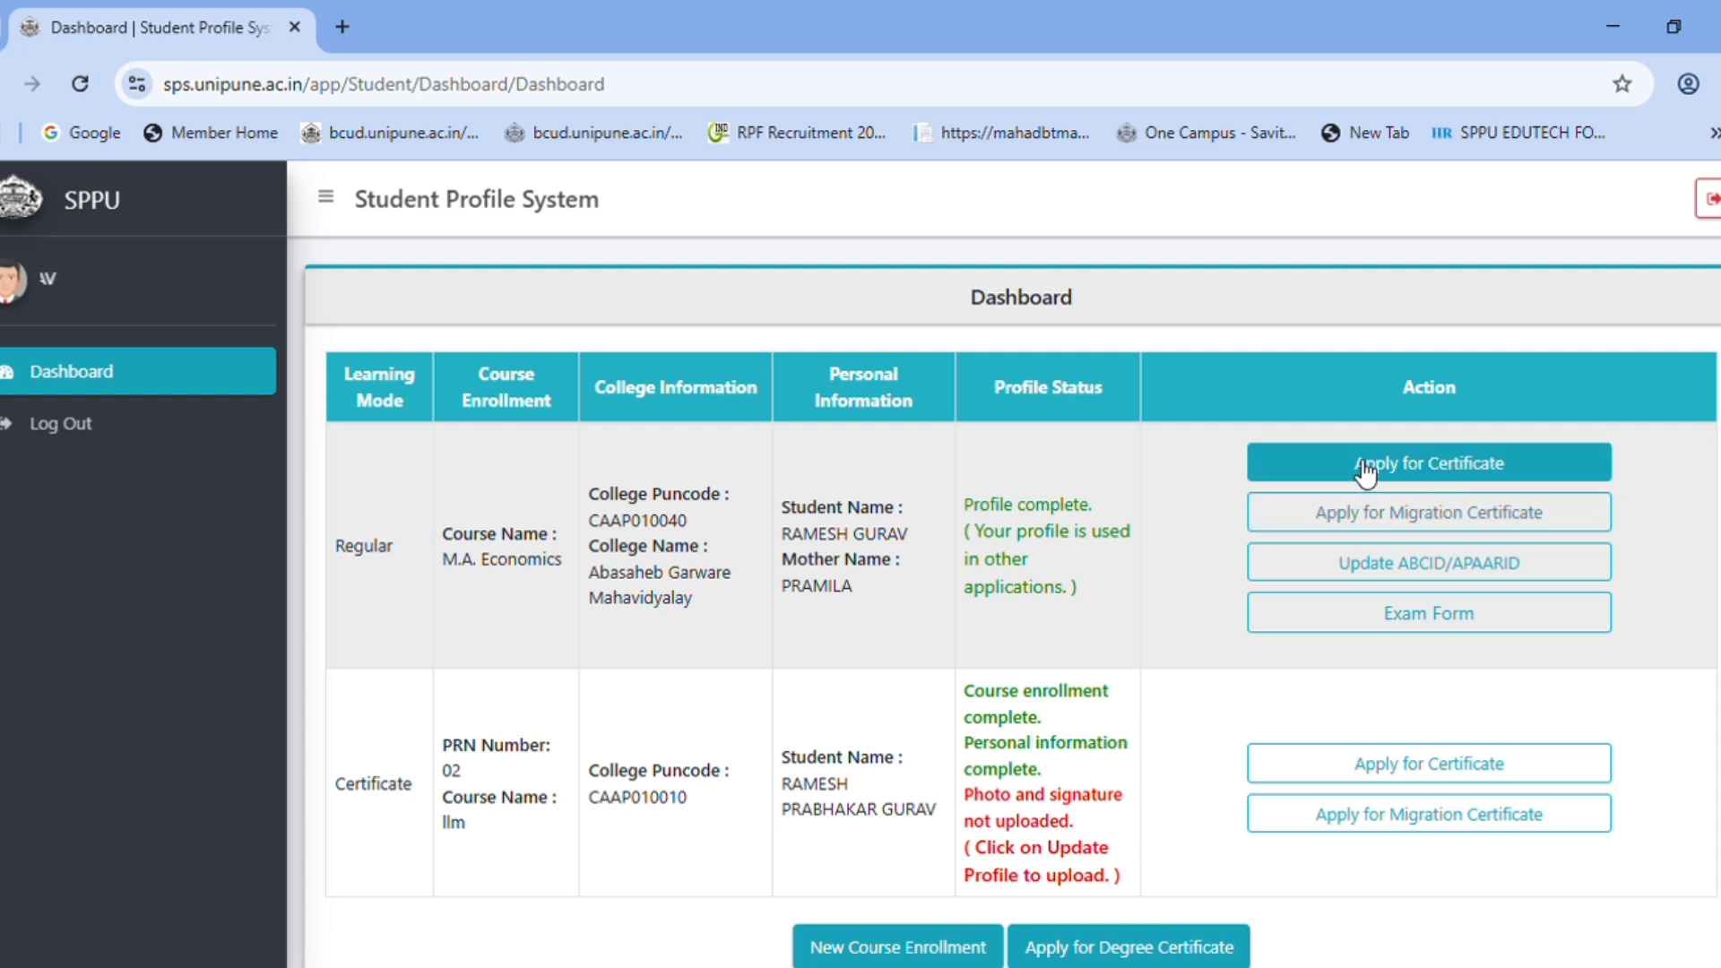
- Apply for a certificate from the M.A. Economics row and dismiss the feedback form
click(1416, 466)
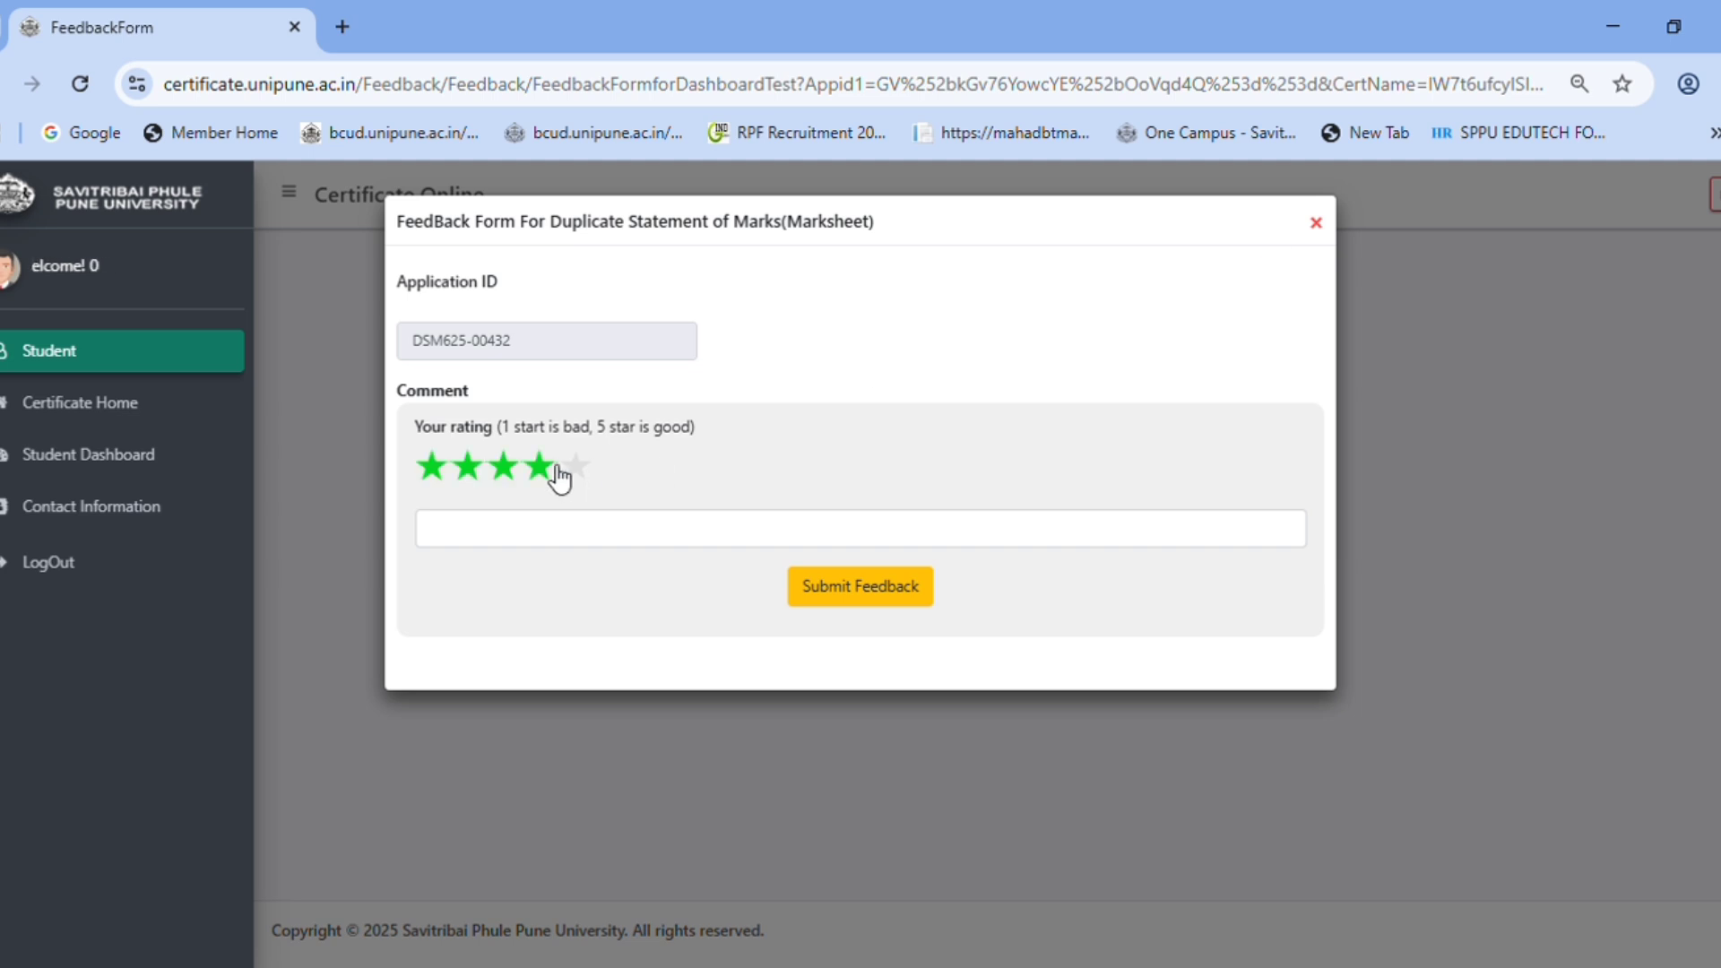
click(1316, 223)
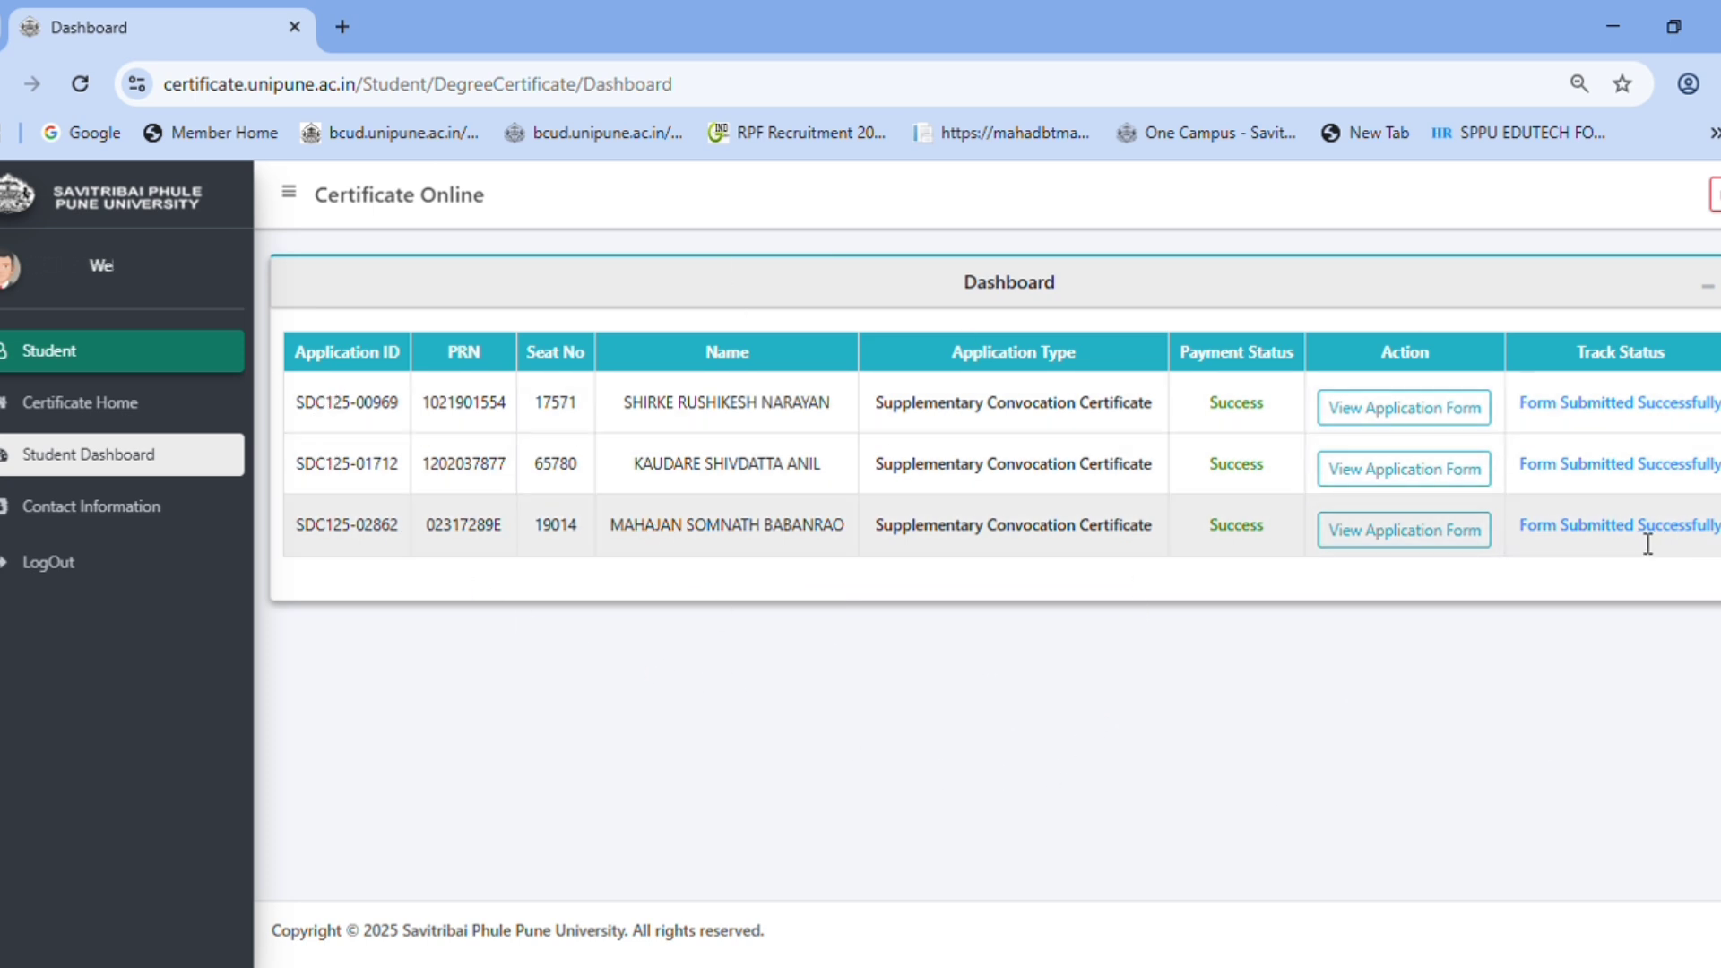
- Go to Certificate Home and scroll through the certificate list
click(82, 410)
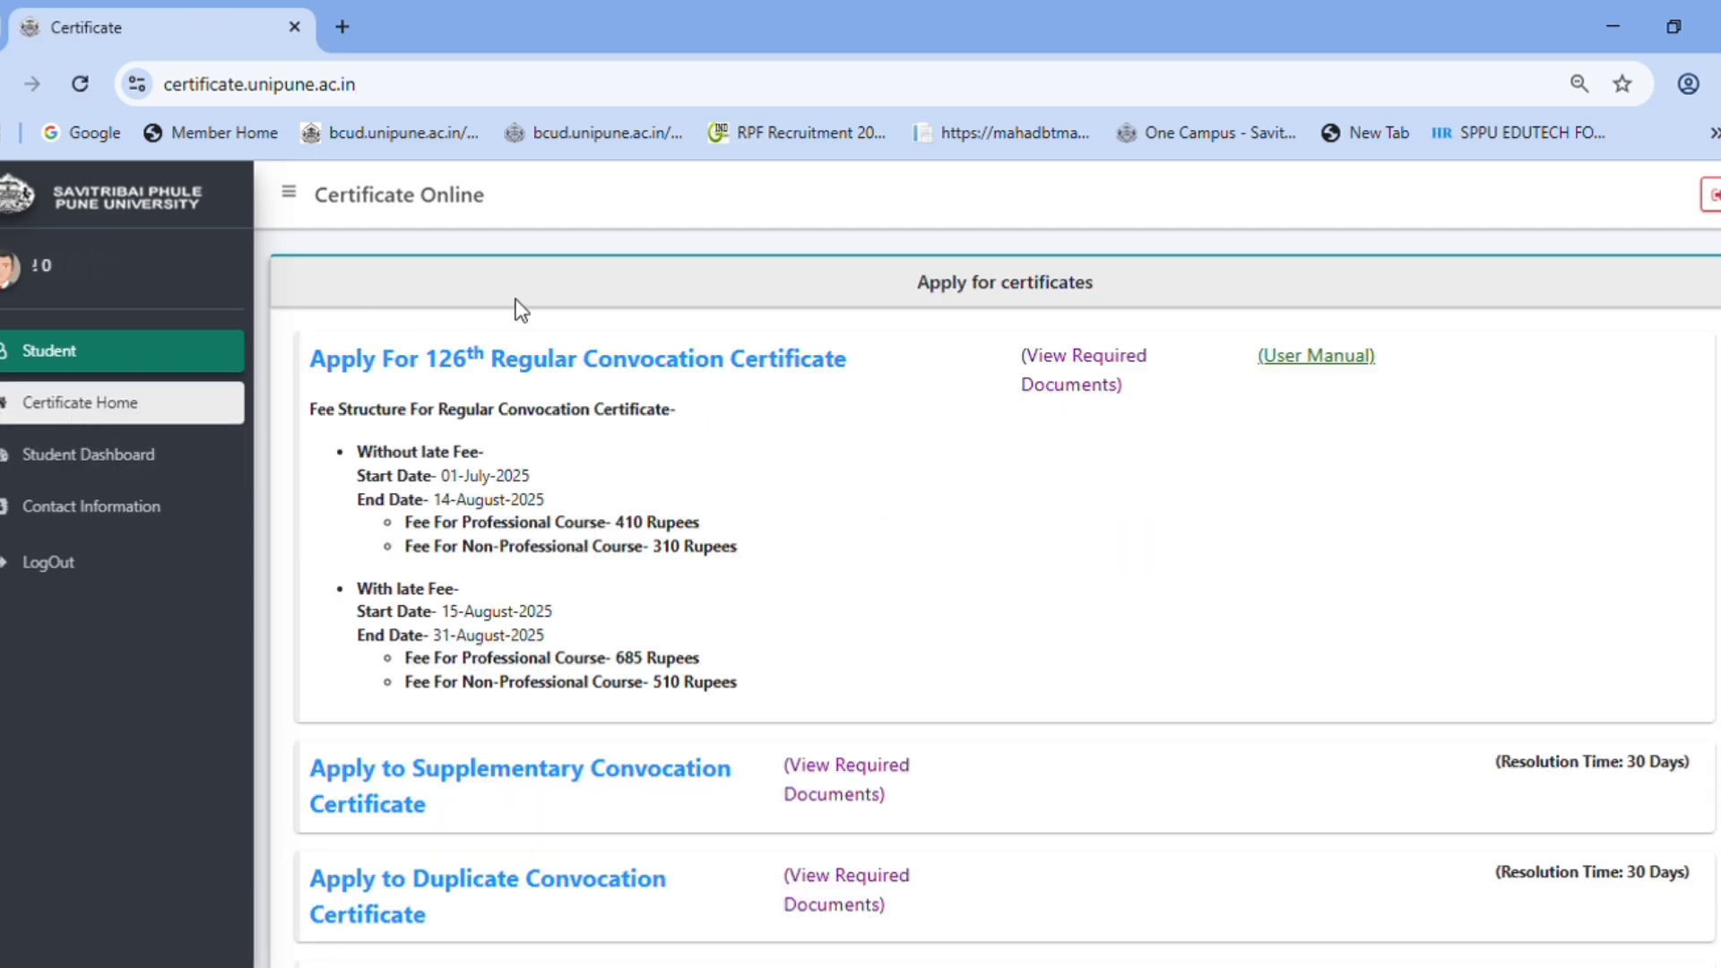
scroll(762, 634, down, 6)
scroll(761, 633, down, 1)
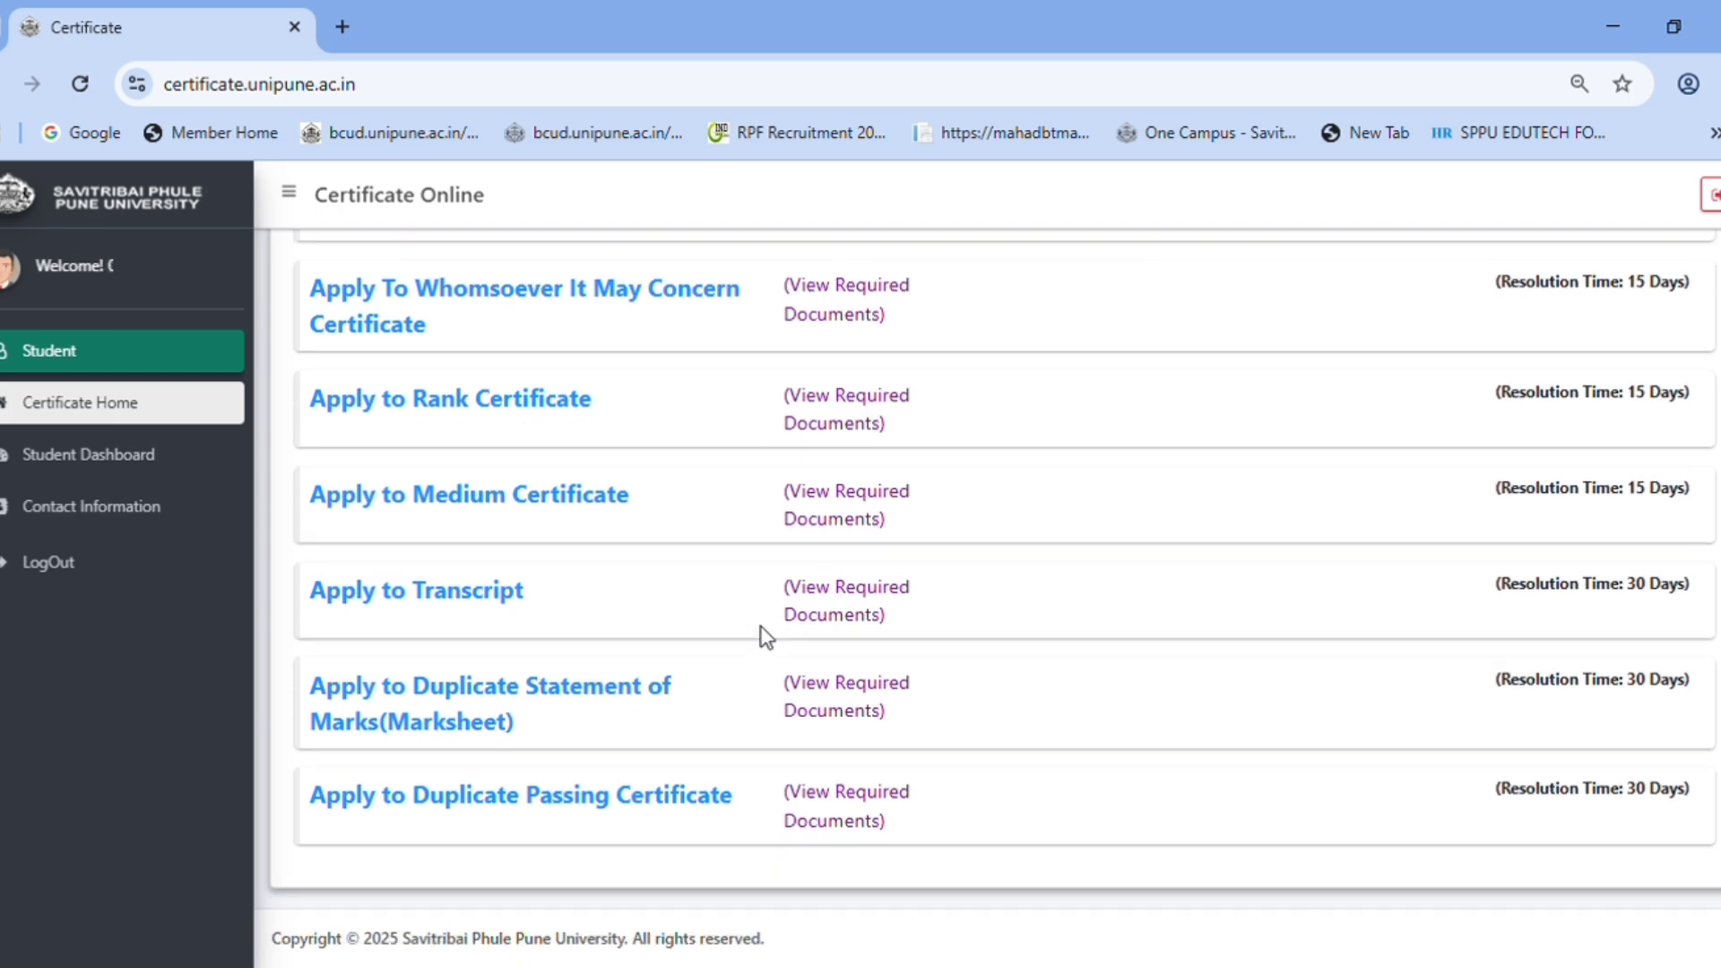
scroll(938, 768, up, 7)
scroll(868, 525, down, 2)
scroll(867, 524, down, 5)
- Check Duplicate Passing Certificate's required document, Last Year Marksheet, and its resolution time
click(865, 817)
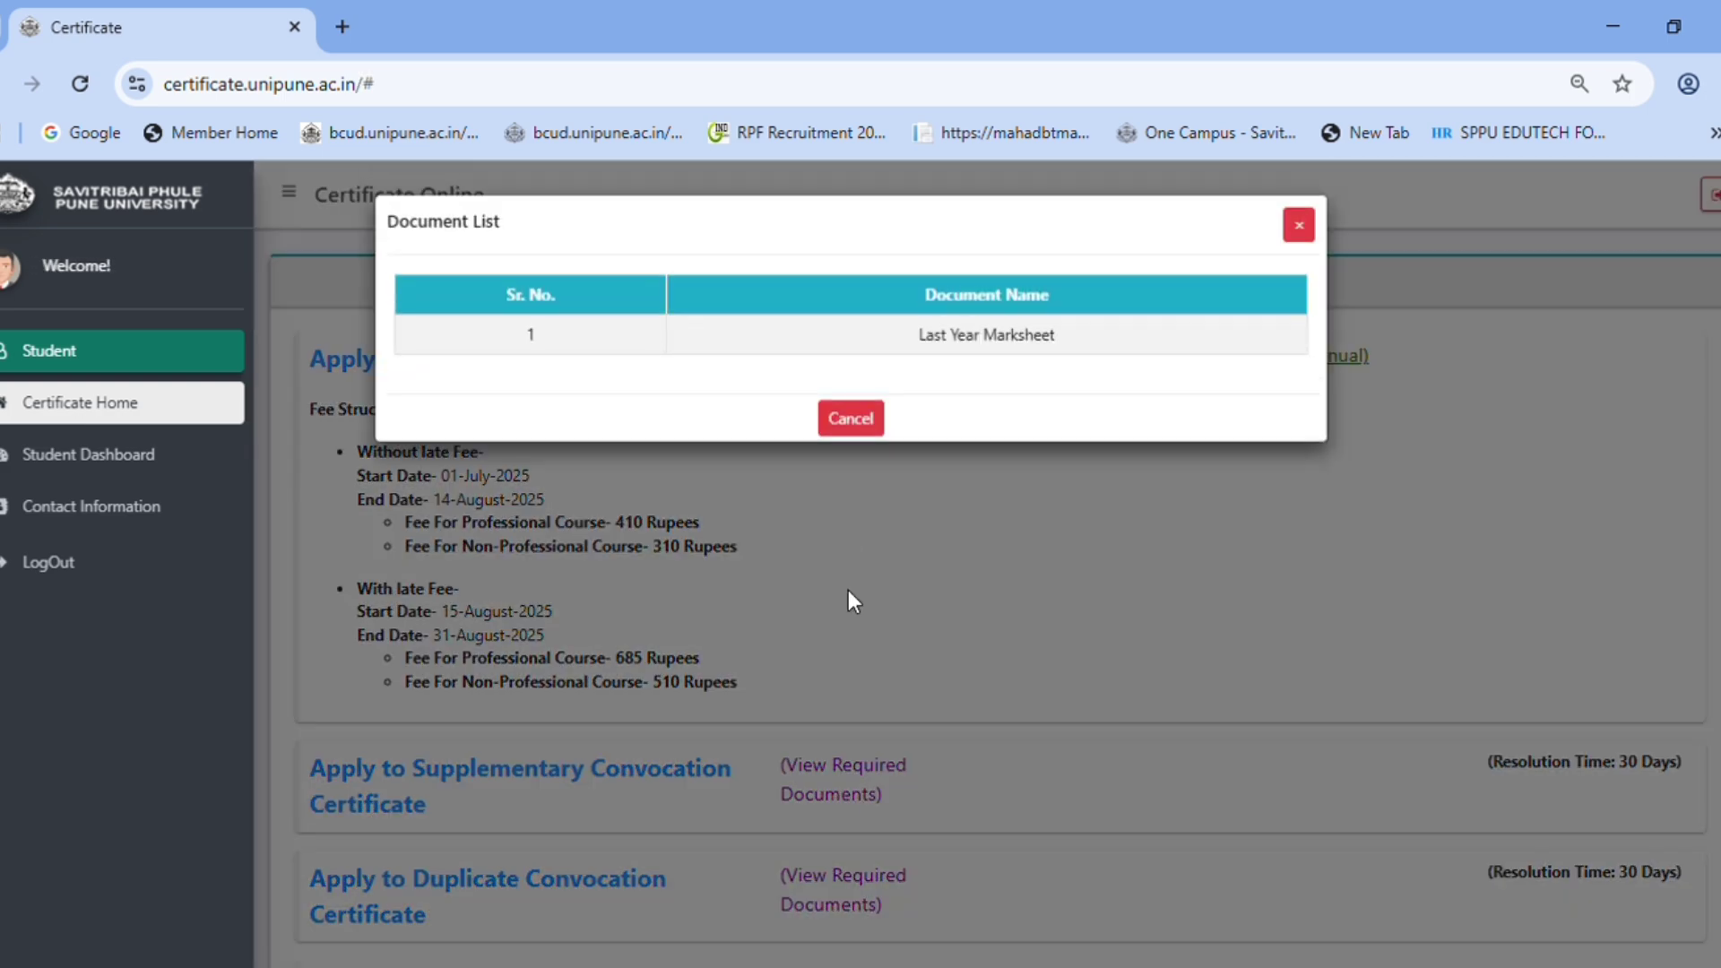
drag(916, 342, 1082, 353)
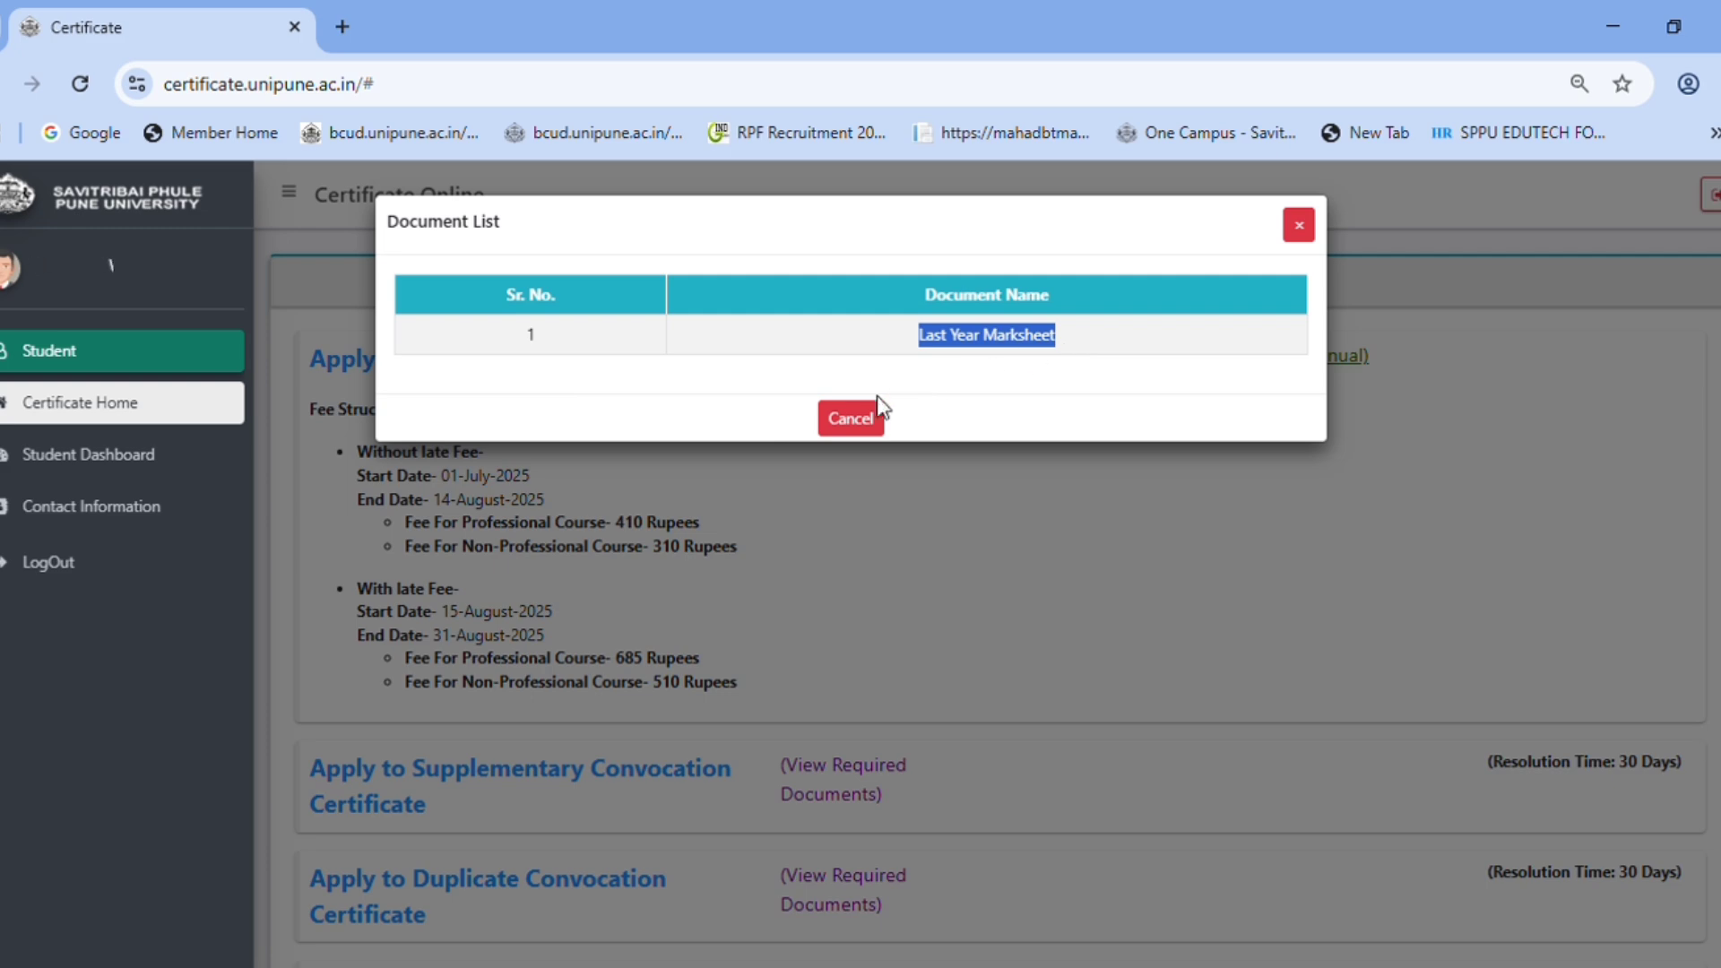
click(858, 423)
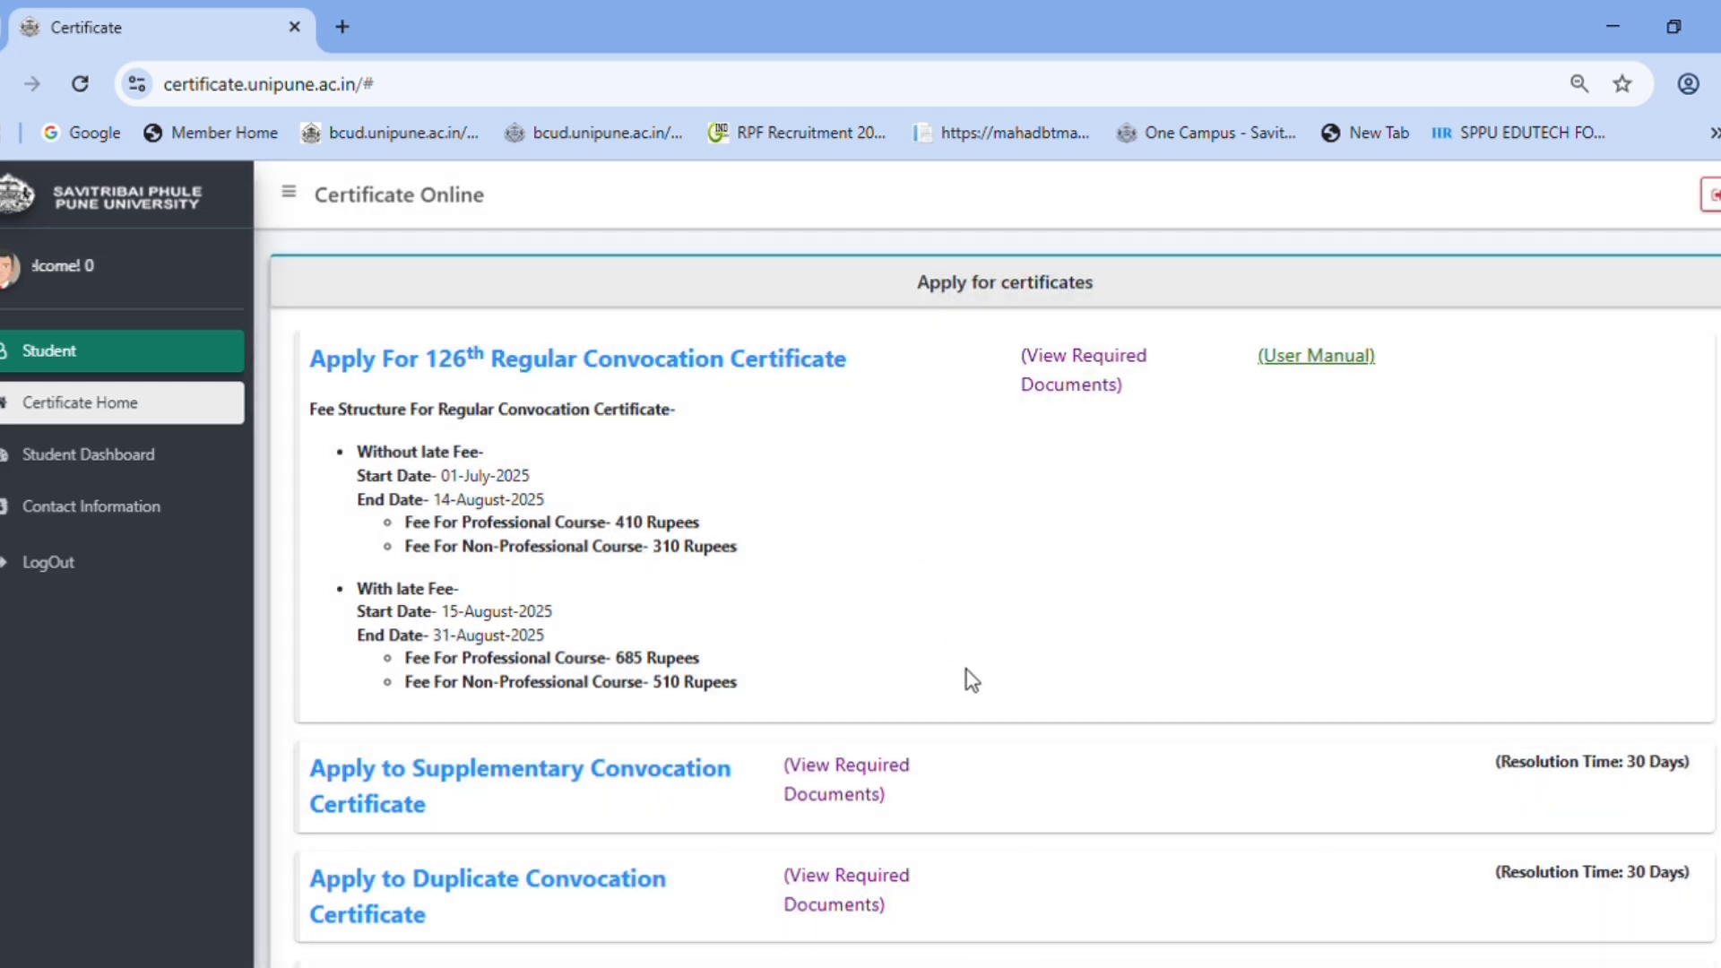
scroll(973, 681, down, 6)
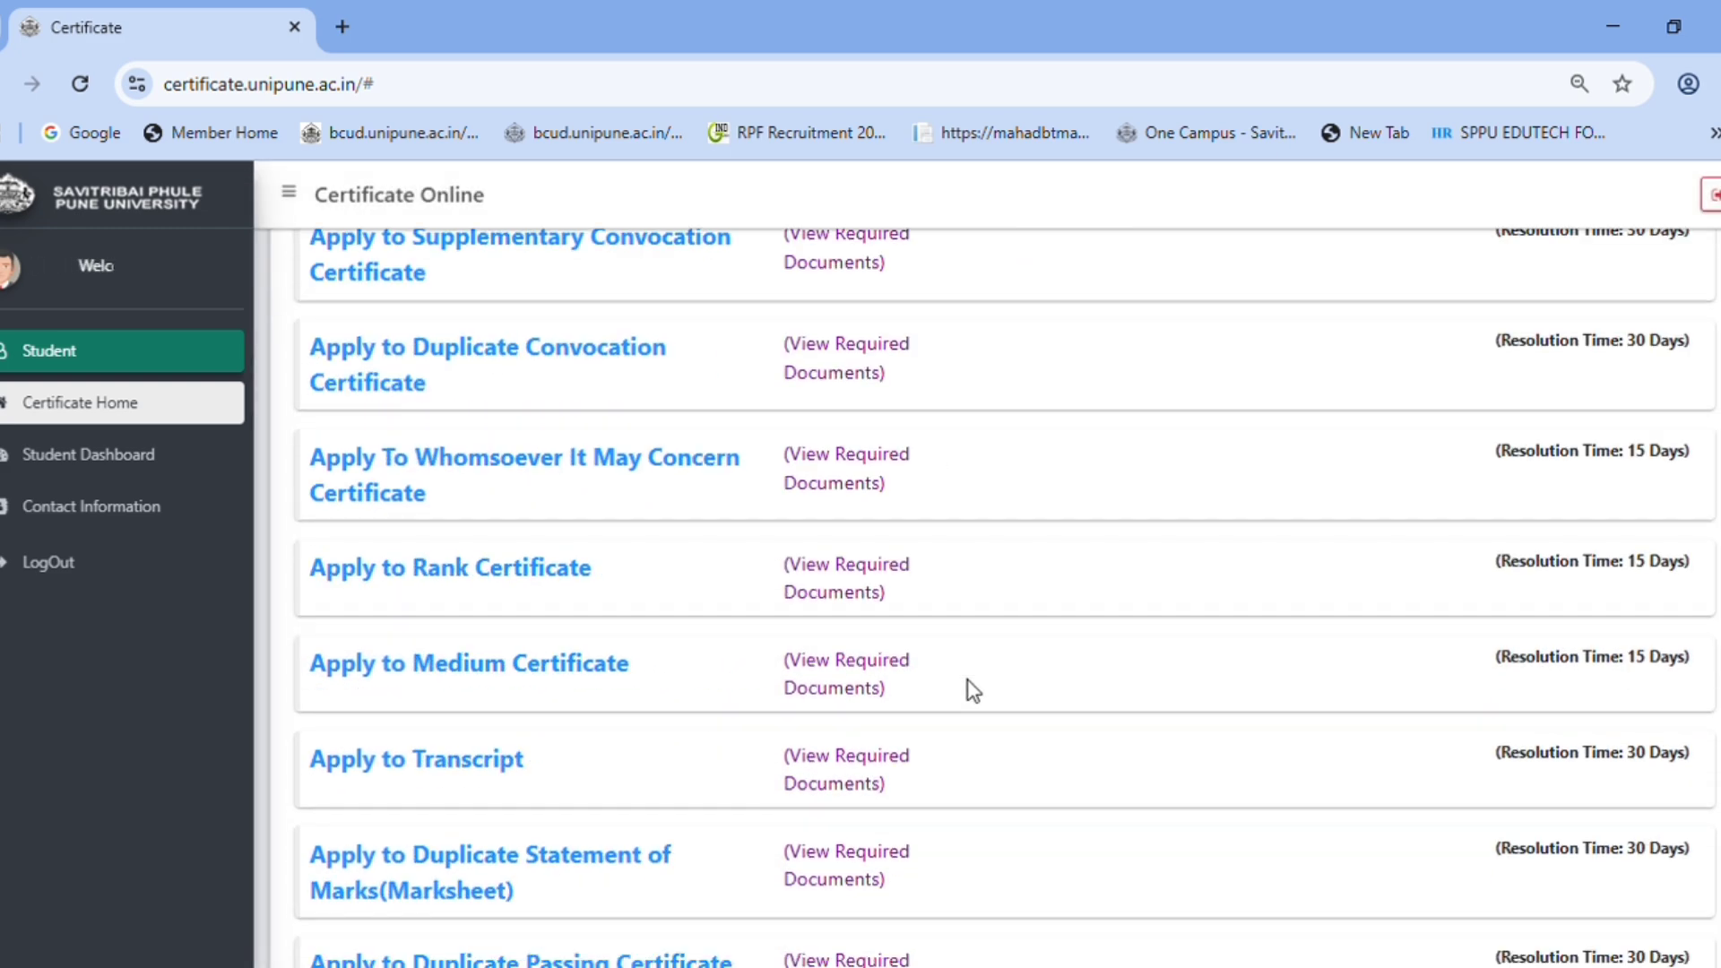
scroll(972, 691, down, 2)
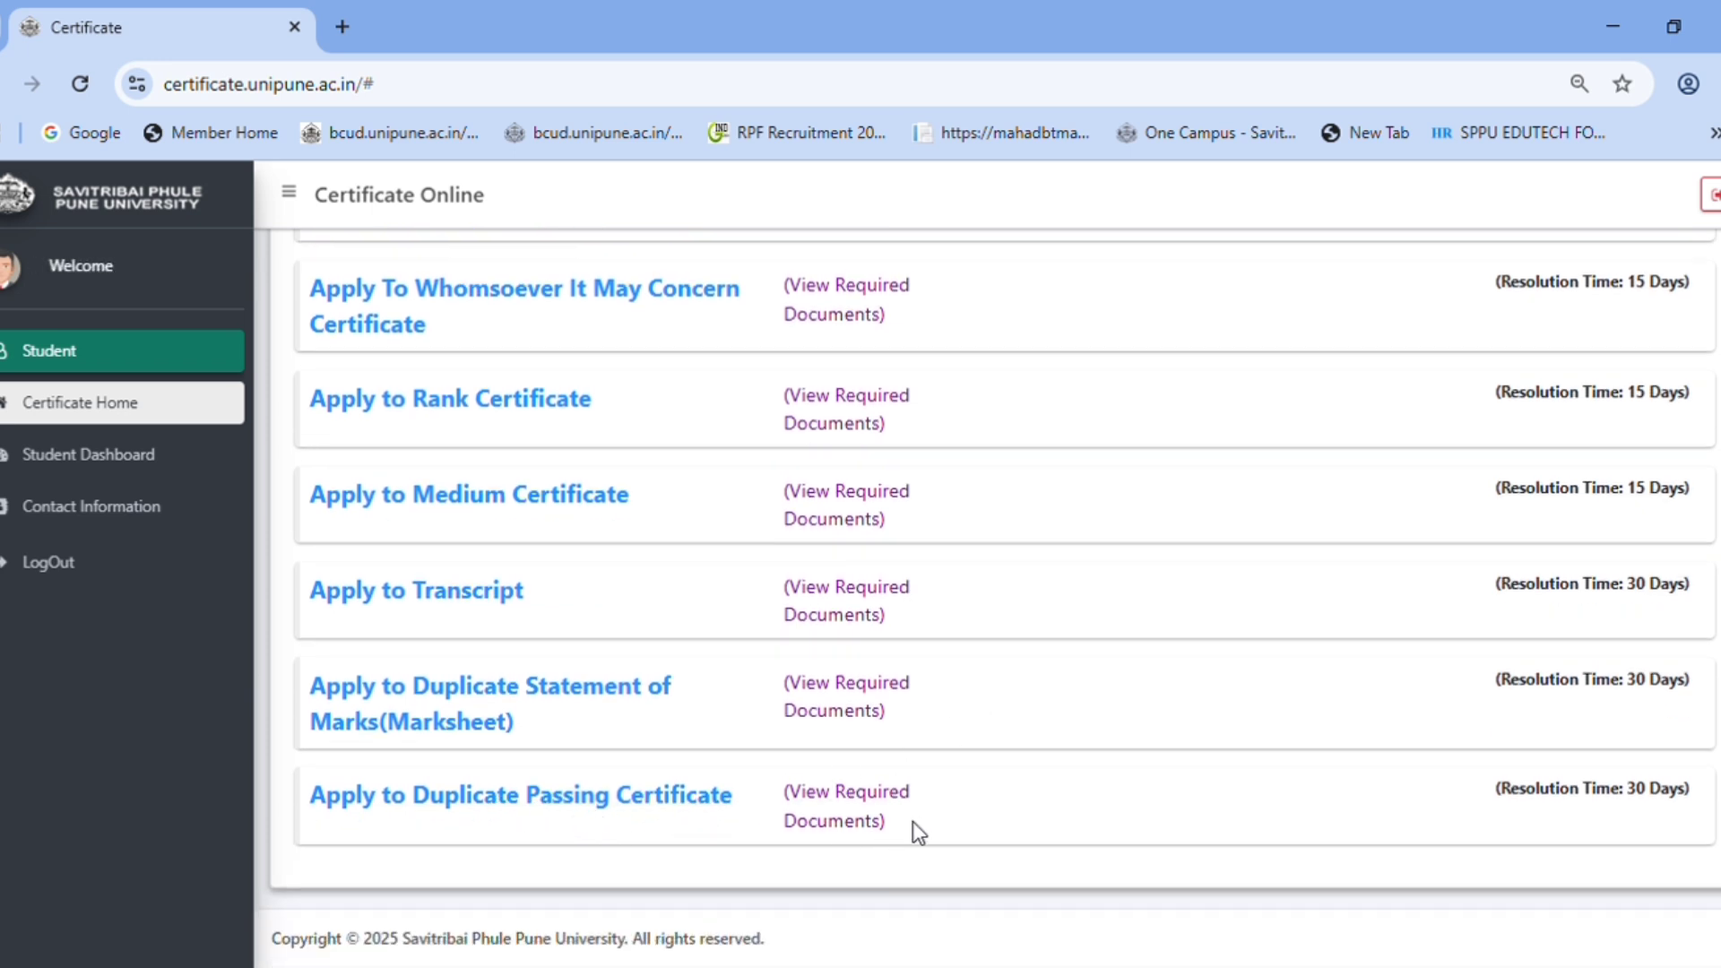
drag(1431, 804, 1693, 790)
- Open the Duplicate Passing Certificate instructions and scroll down to Marathi instruction 1
click(1582, 815)
click(514, 807)
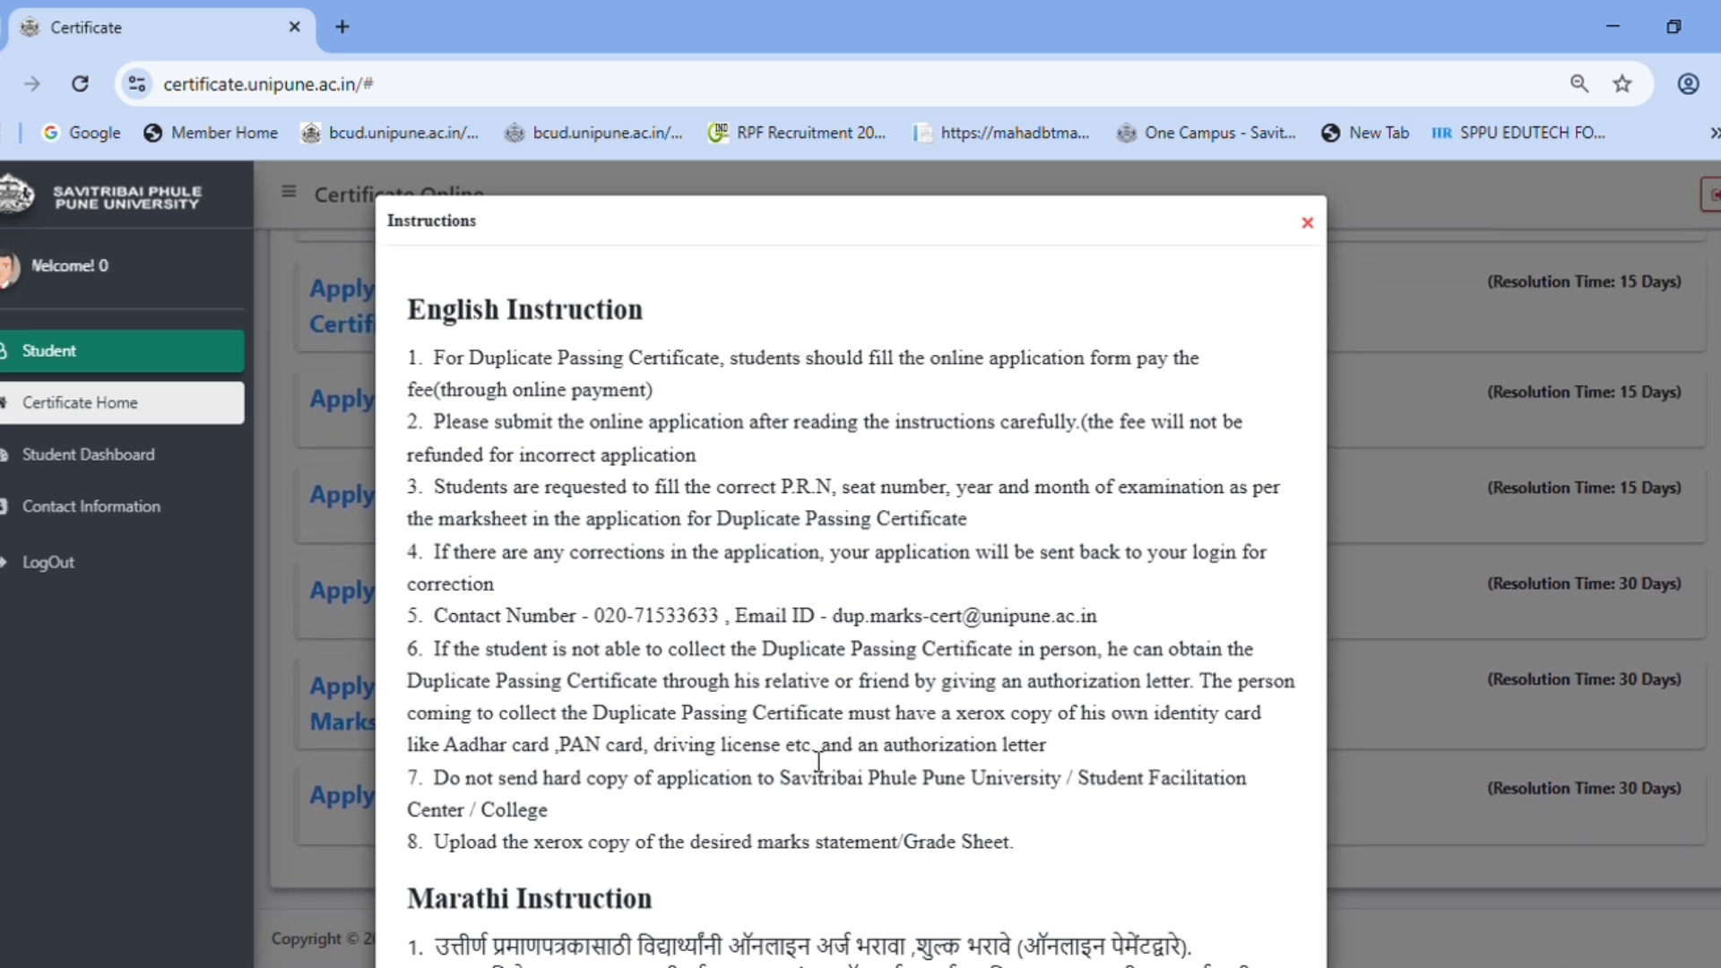
click(1313, 222)
scroll(749, 846, down, 10)
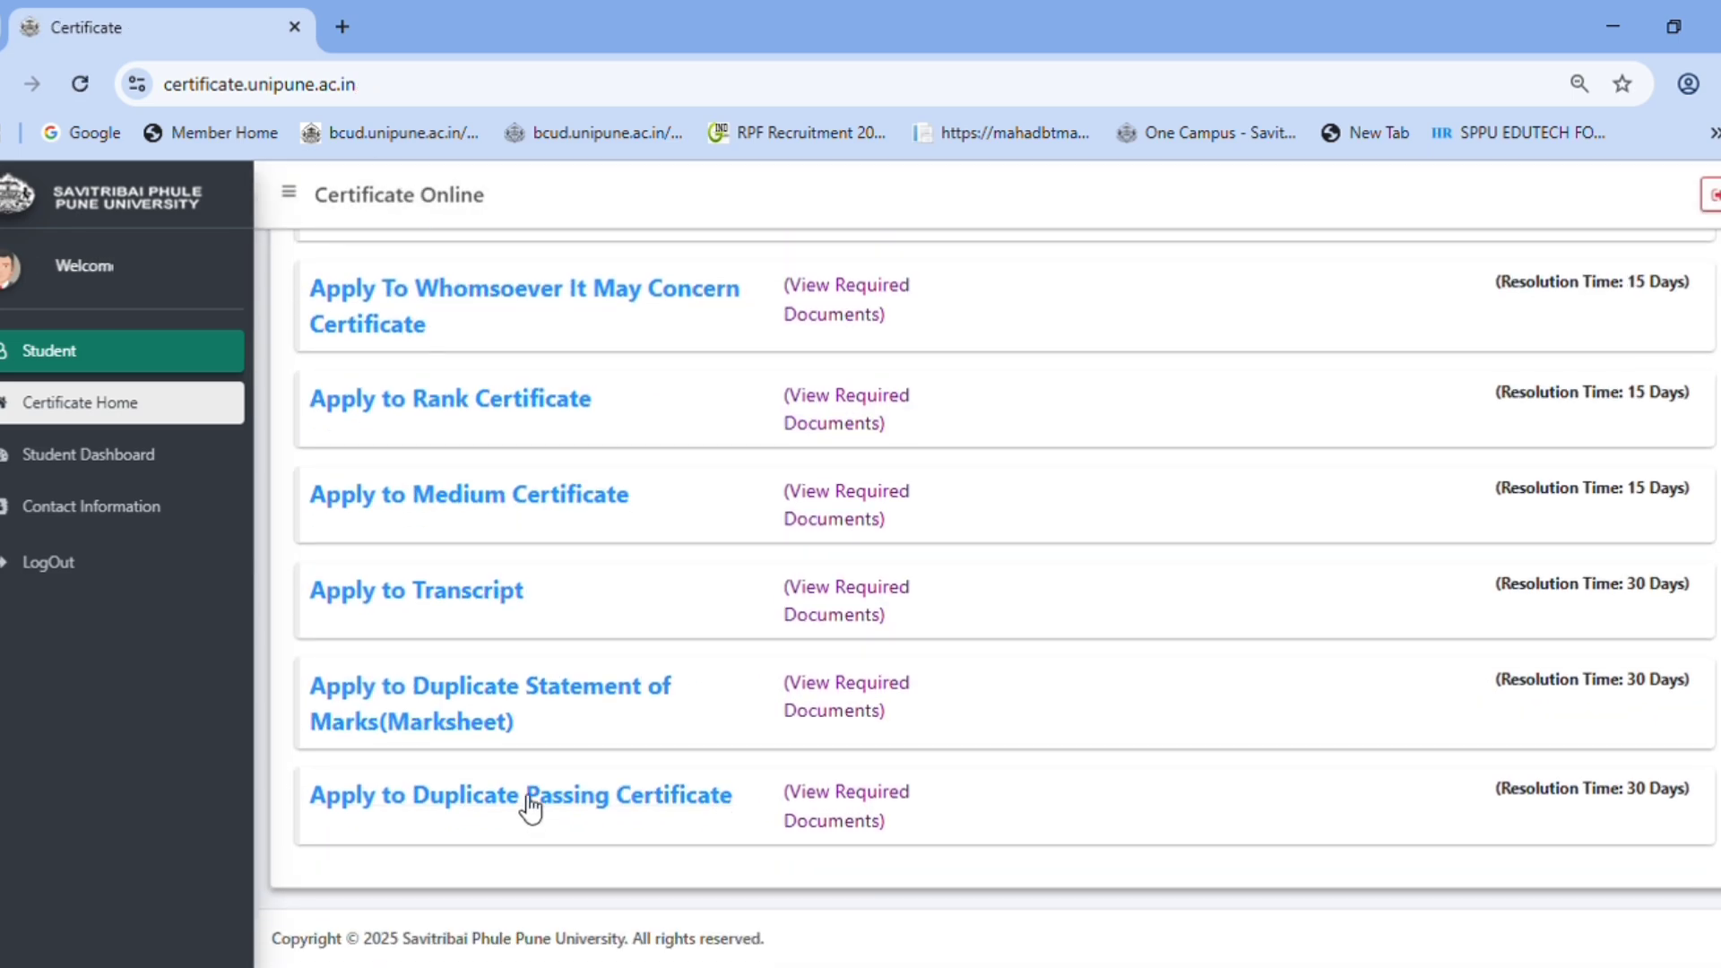
click(530, 797)
scroll(773, 644, down, 5)
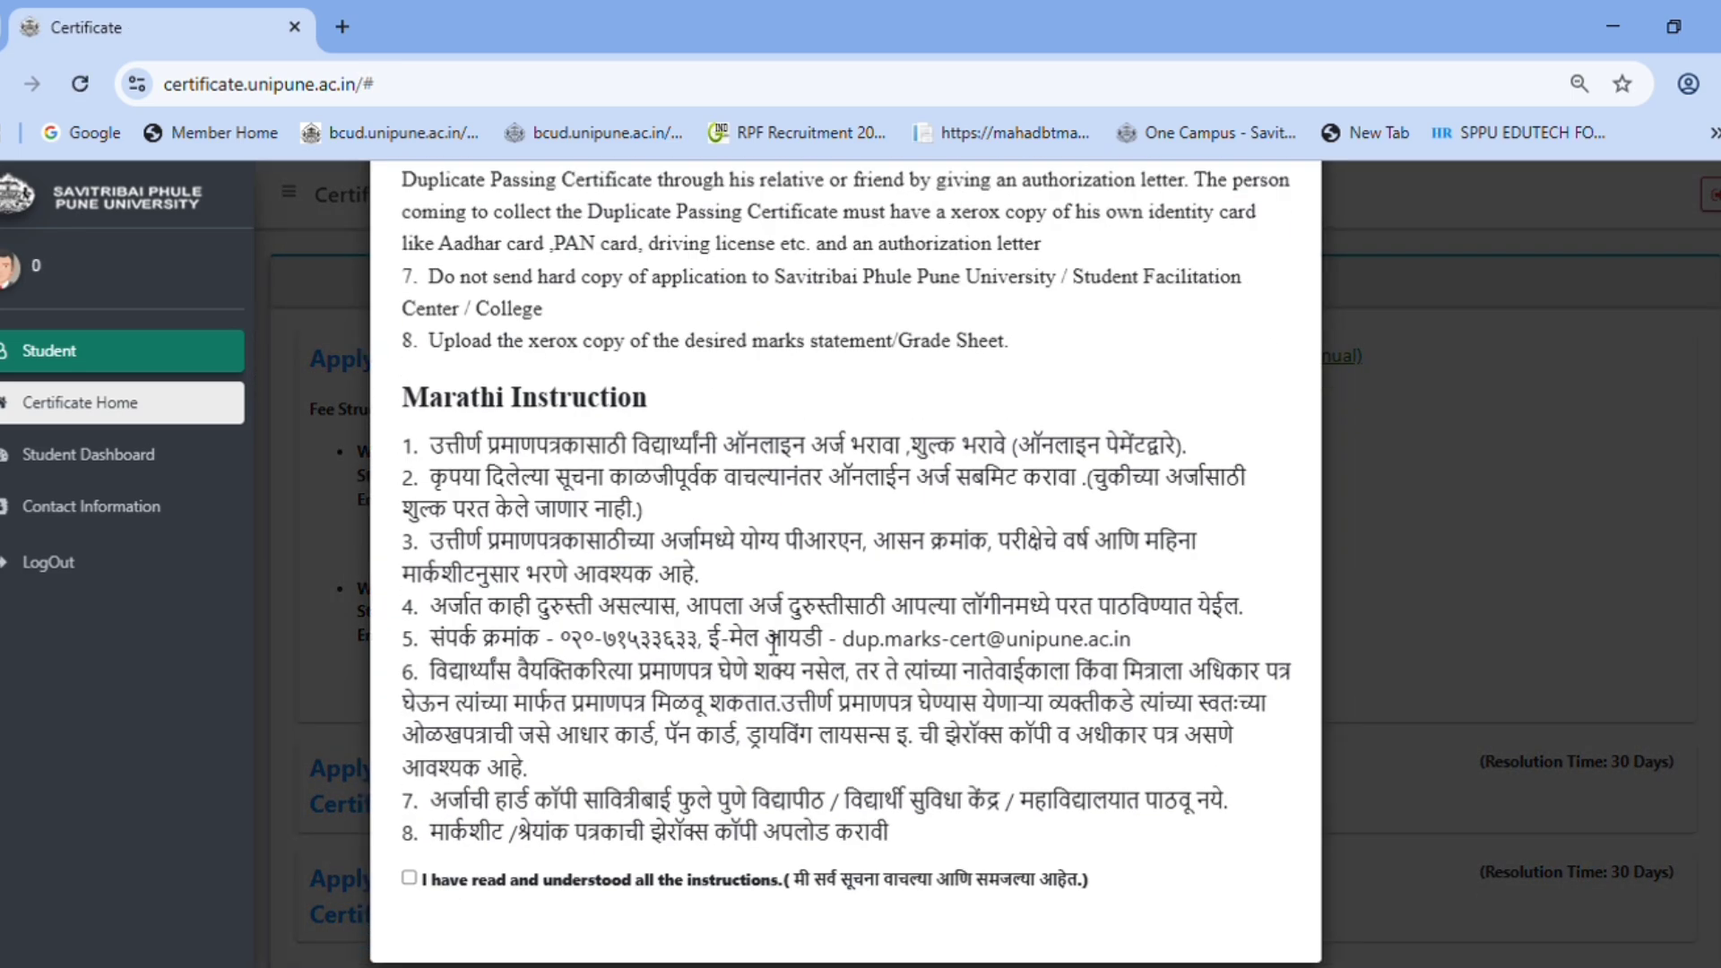
scroll(773, 644, up, 1)
scroll(689, 437, down, 2)
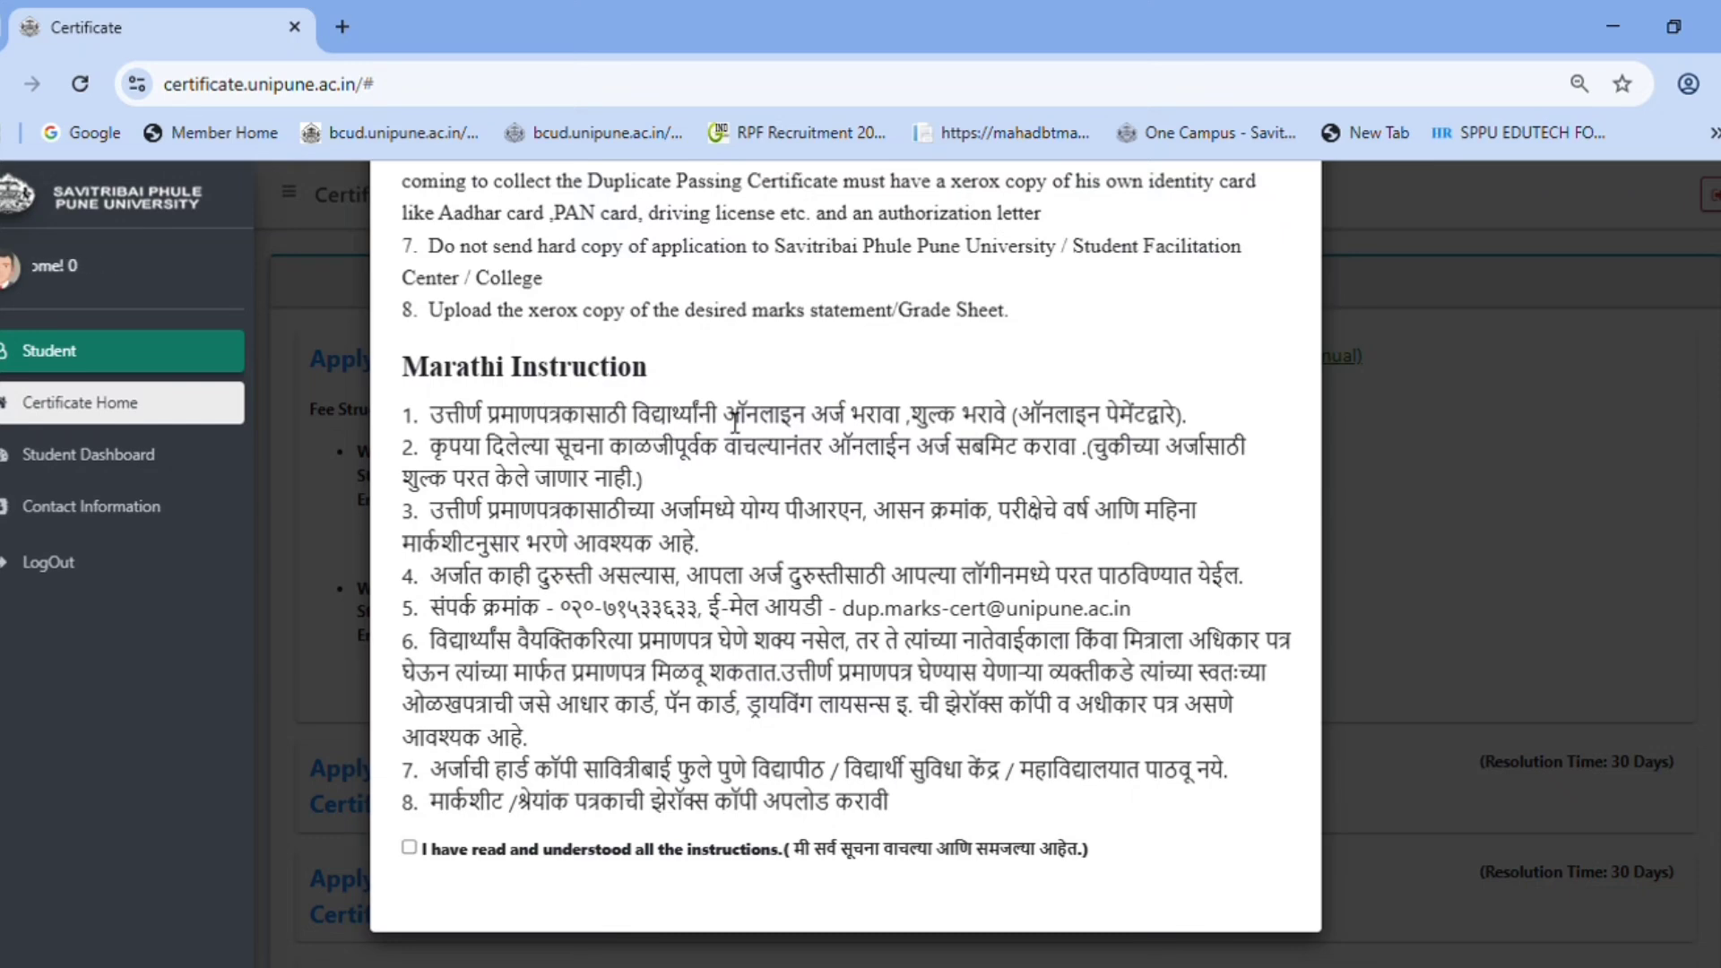
drag(734, 421, 888, 466)
- Read Marathi instructions 2-3 on the no-refund note, PRN and marksheet requirement
click(887, 466)
drag(935, 446, 1234, 464)
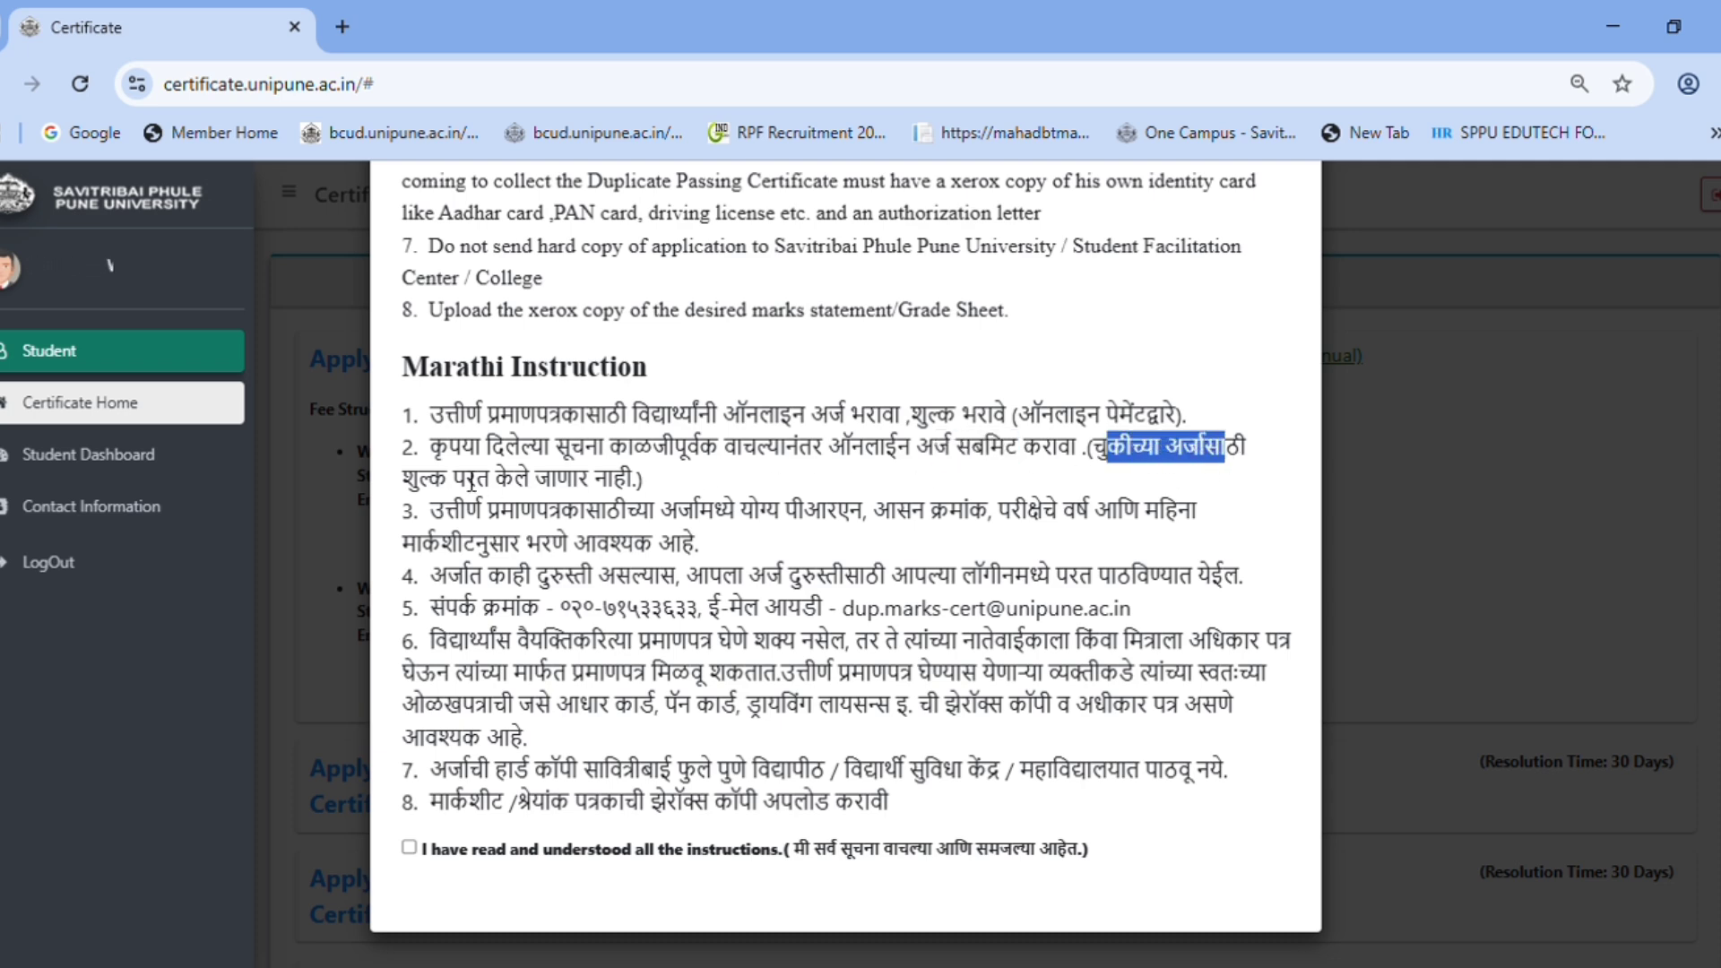
drag(404, 479, 622, 491)
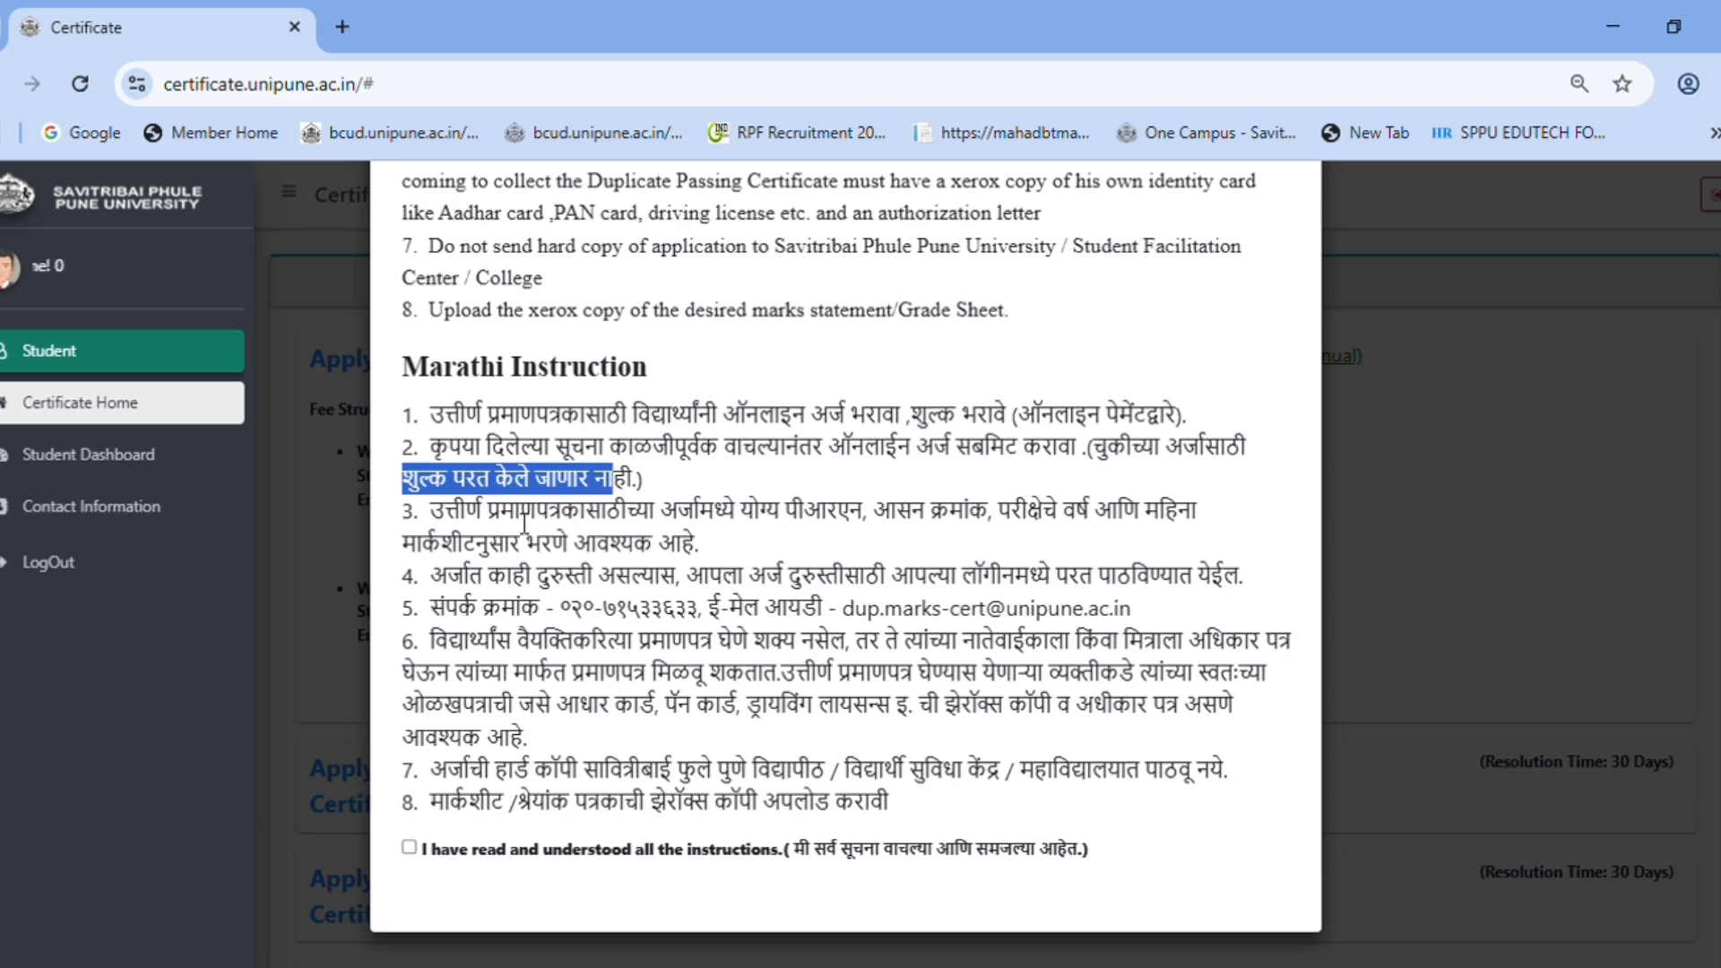
drag(430, 509, 639, 542)
click(806, 534)
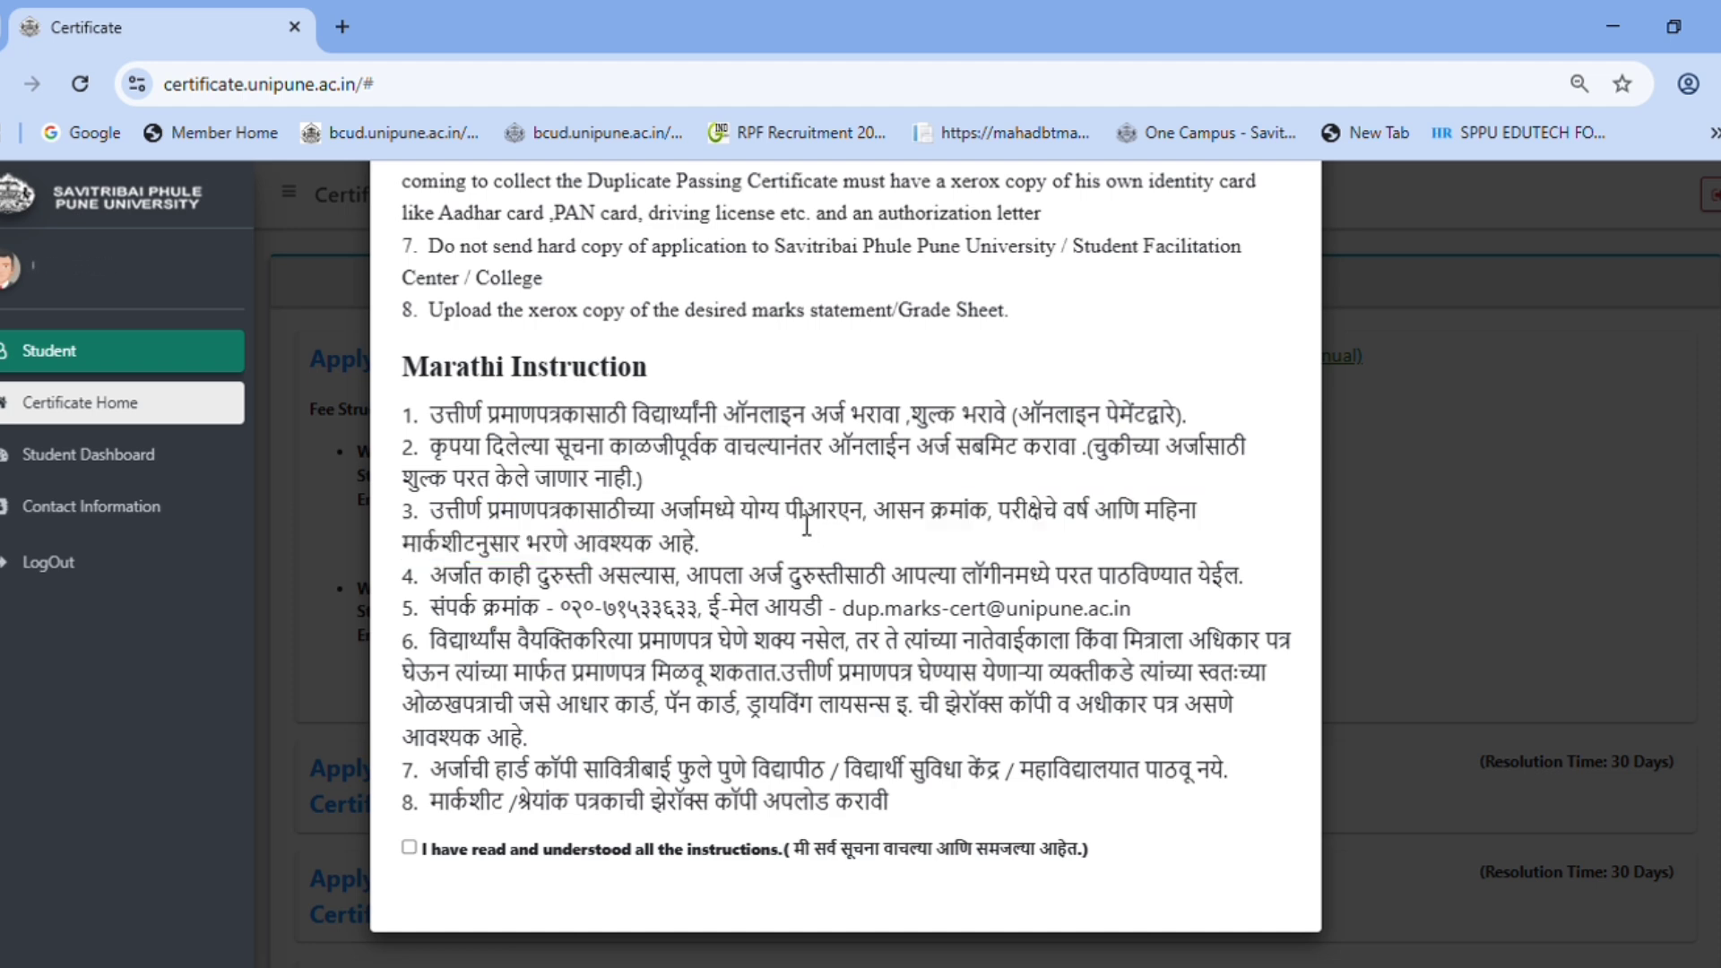
drag(807, 526, 1178, 517)
drag(464, 542, 570, 542)
click(652, 558)
- Read Marathi instructions 4-6 on corrections, login, and the contact phone and e-mail
drag(581, 585, 649, 591)
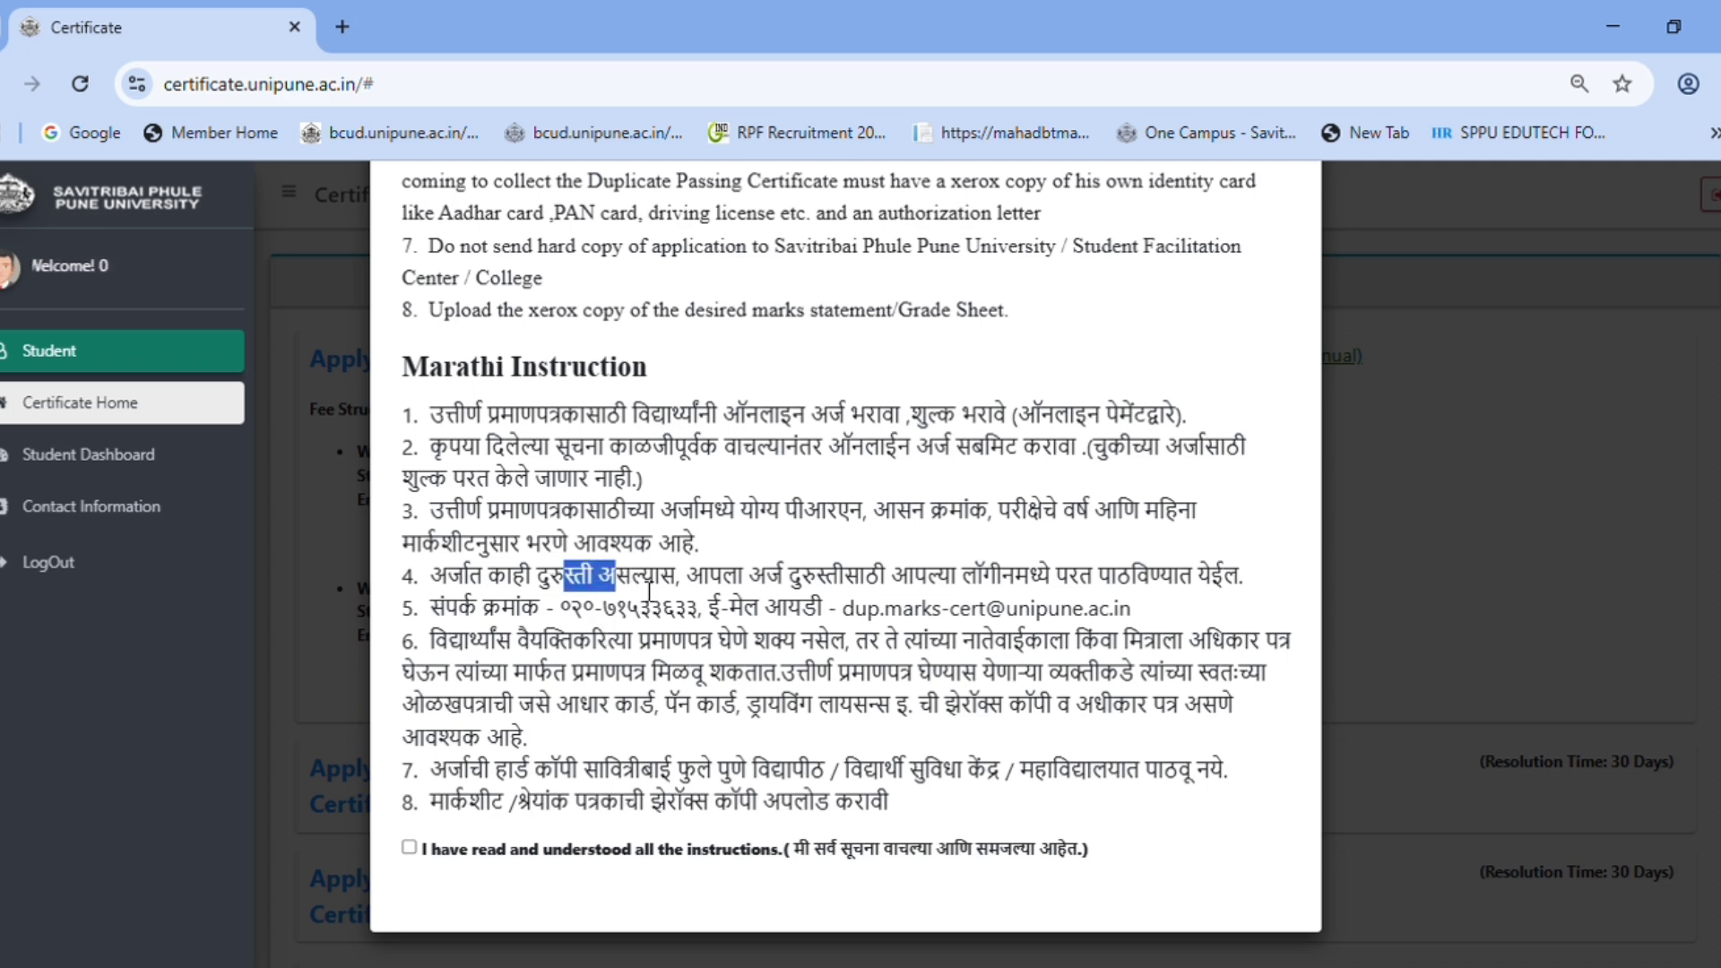
drag(984, 585, 1060, 582)
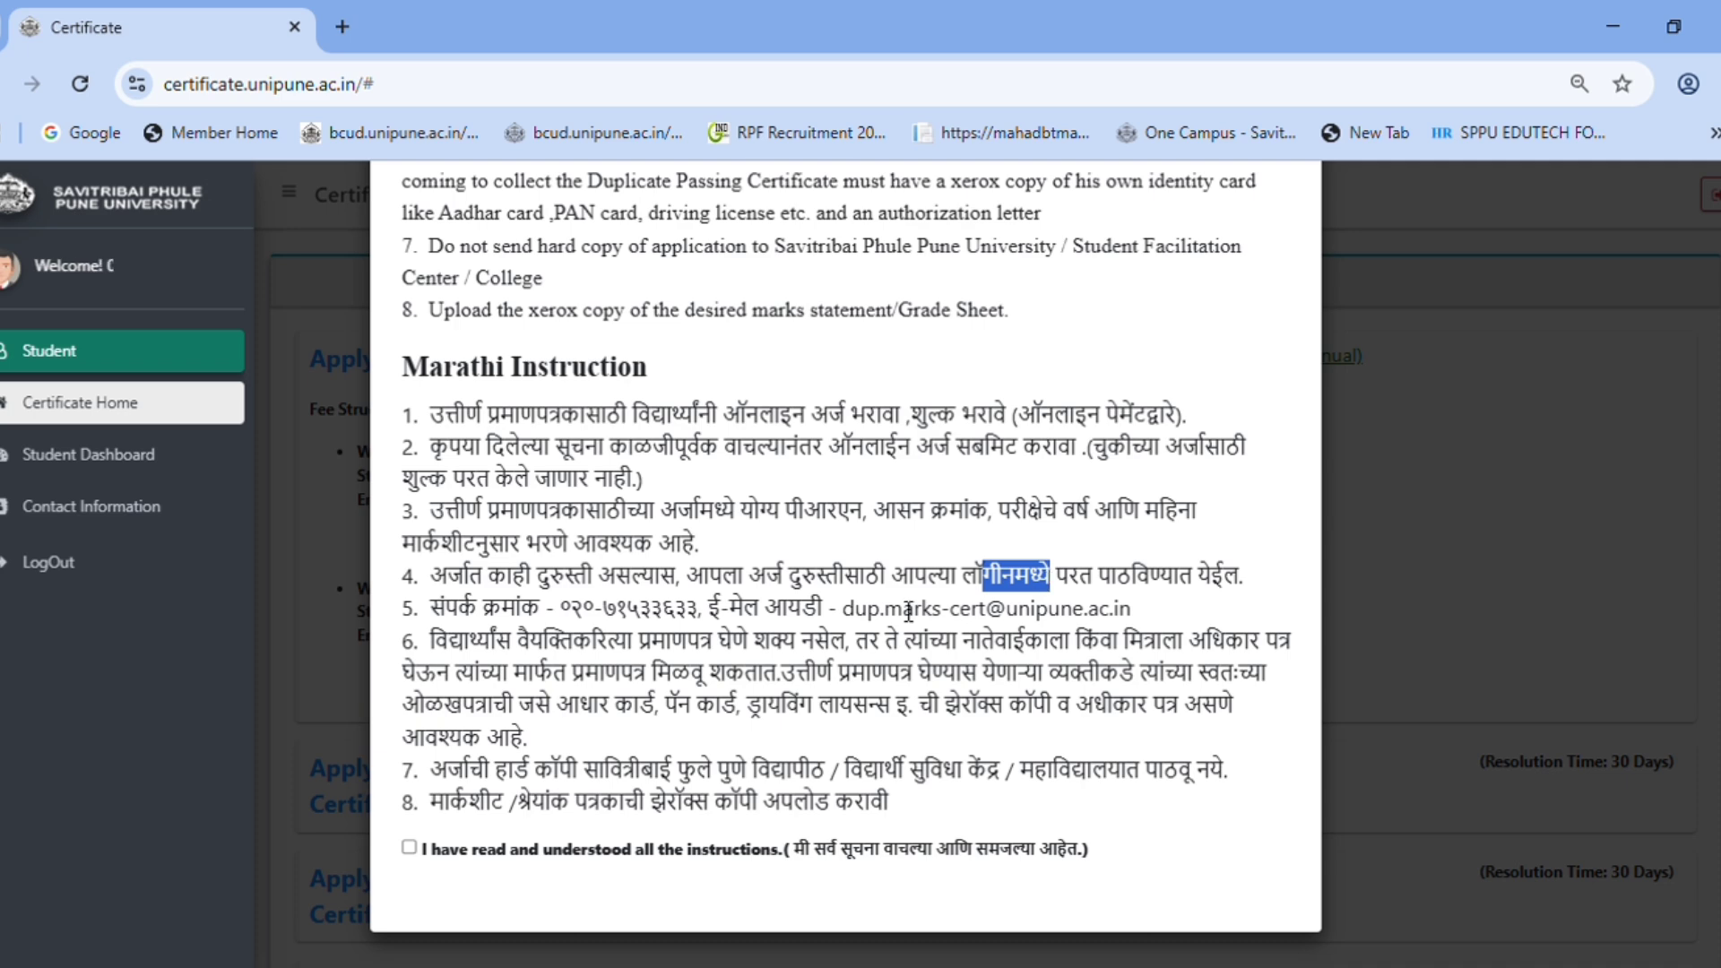
click(574, 618)
double_click(574, 618)
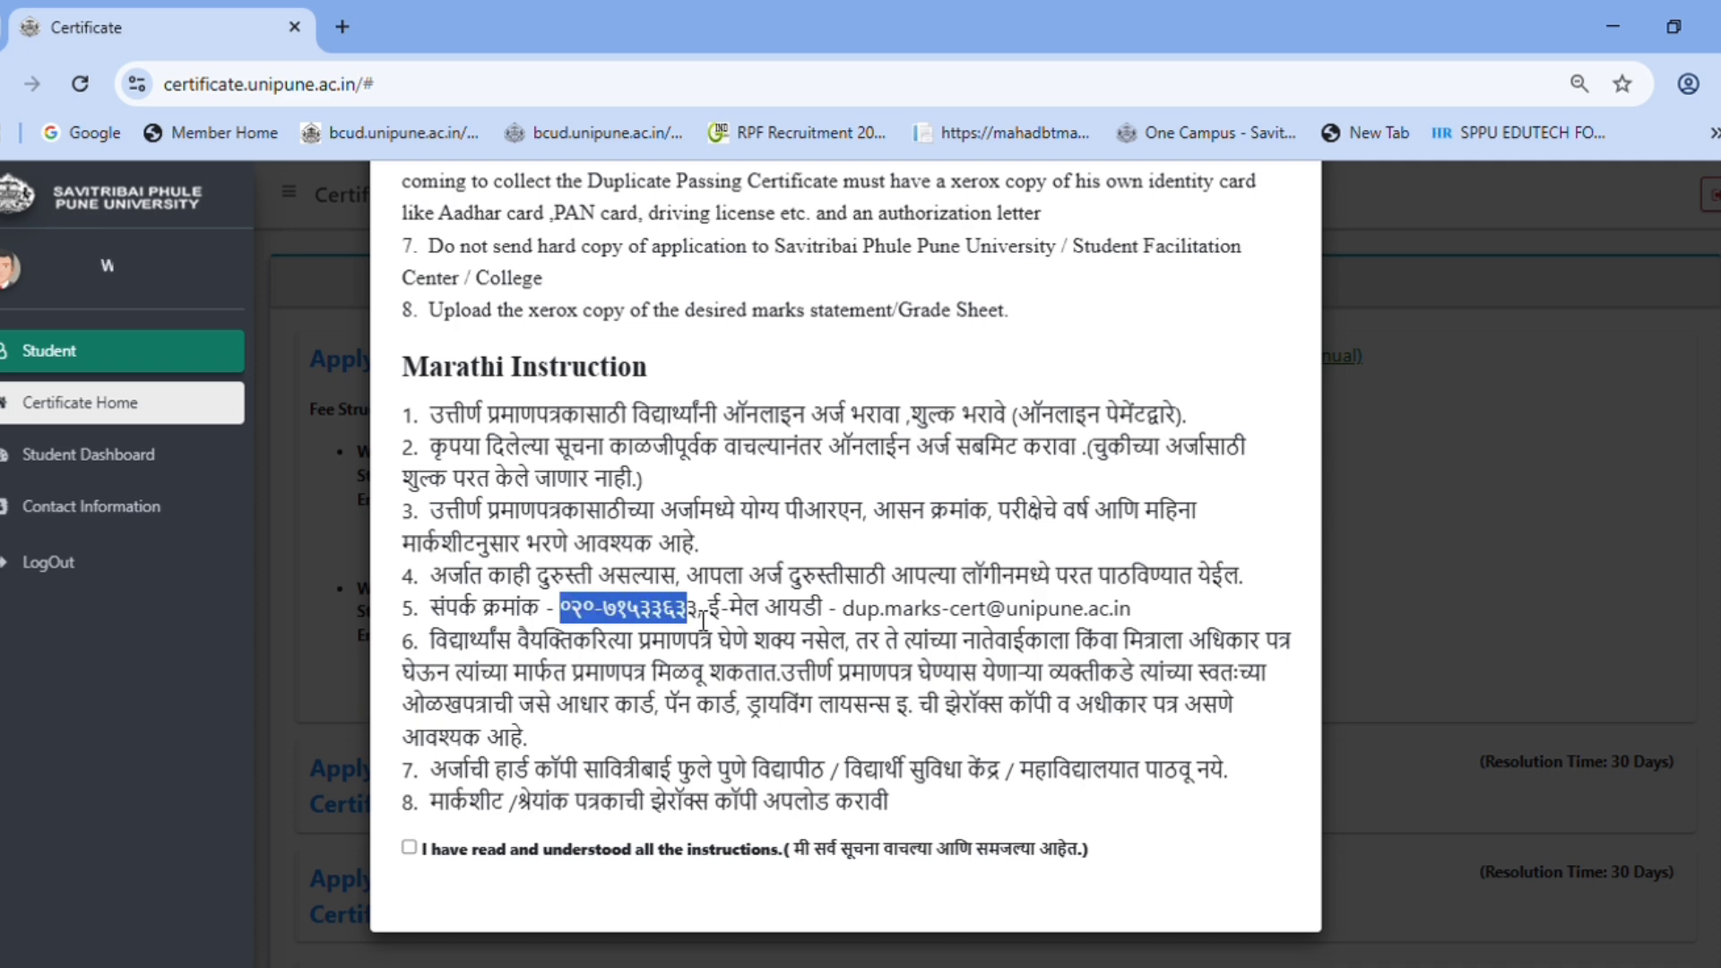
drag(856, 610, 1131, 640)
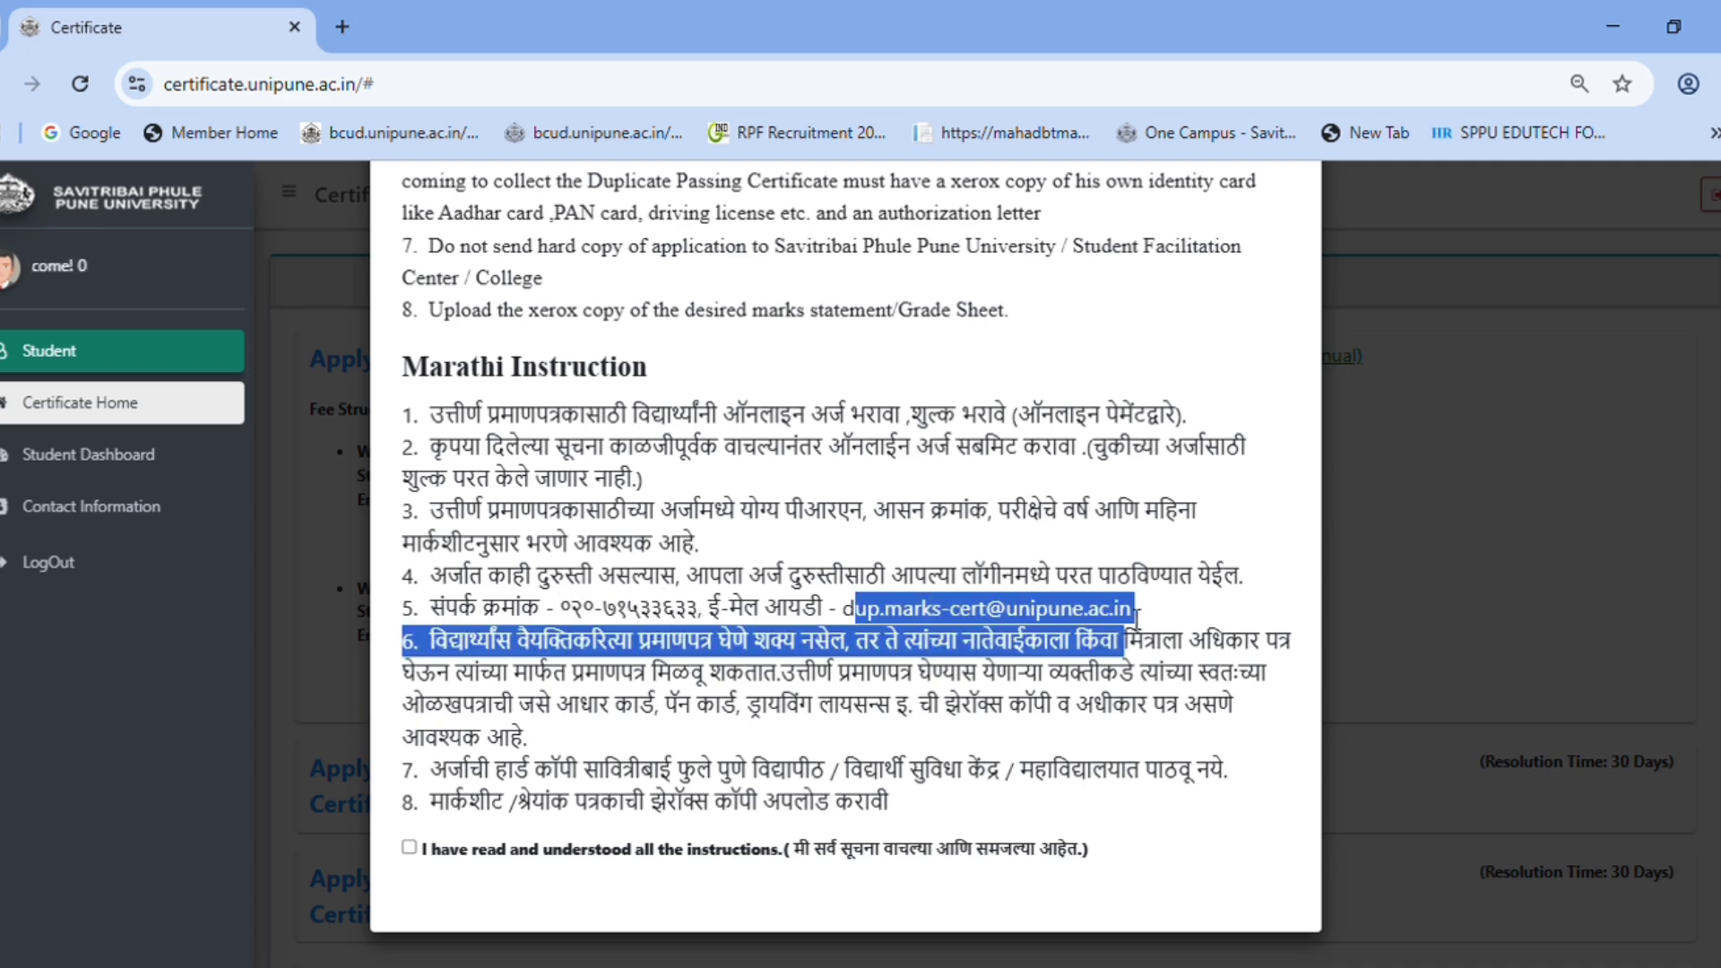
click(1141, 615)
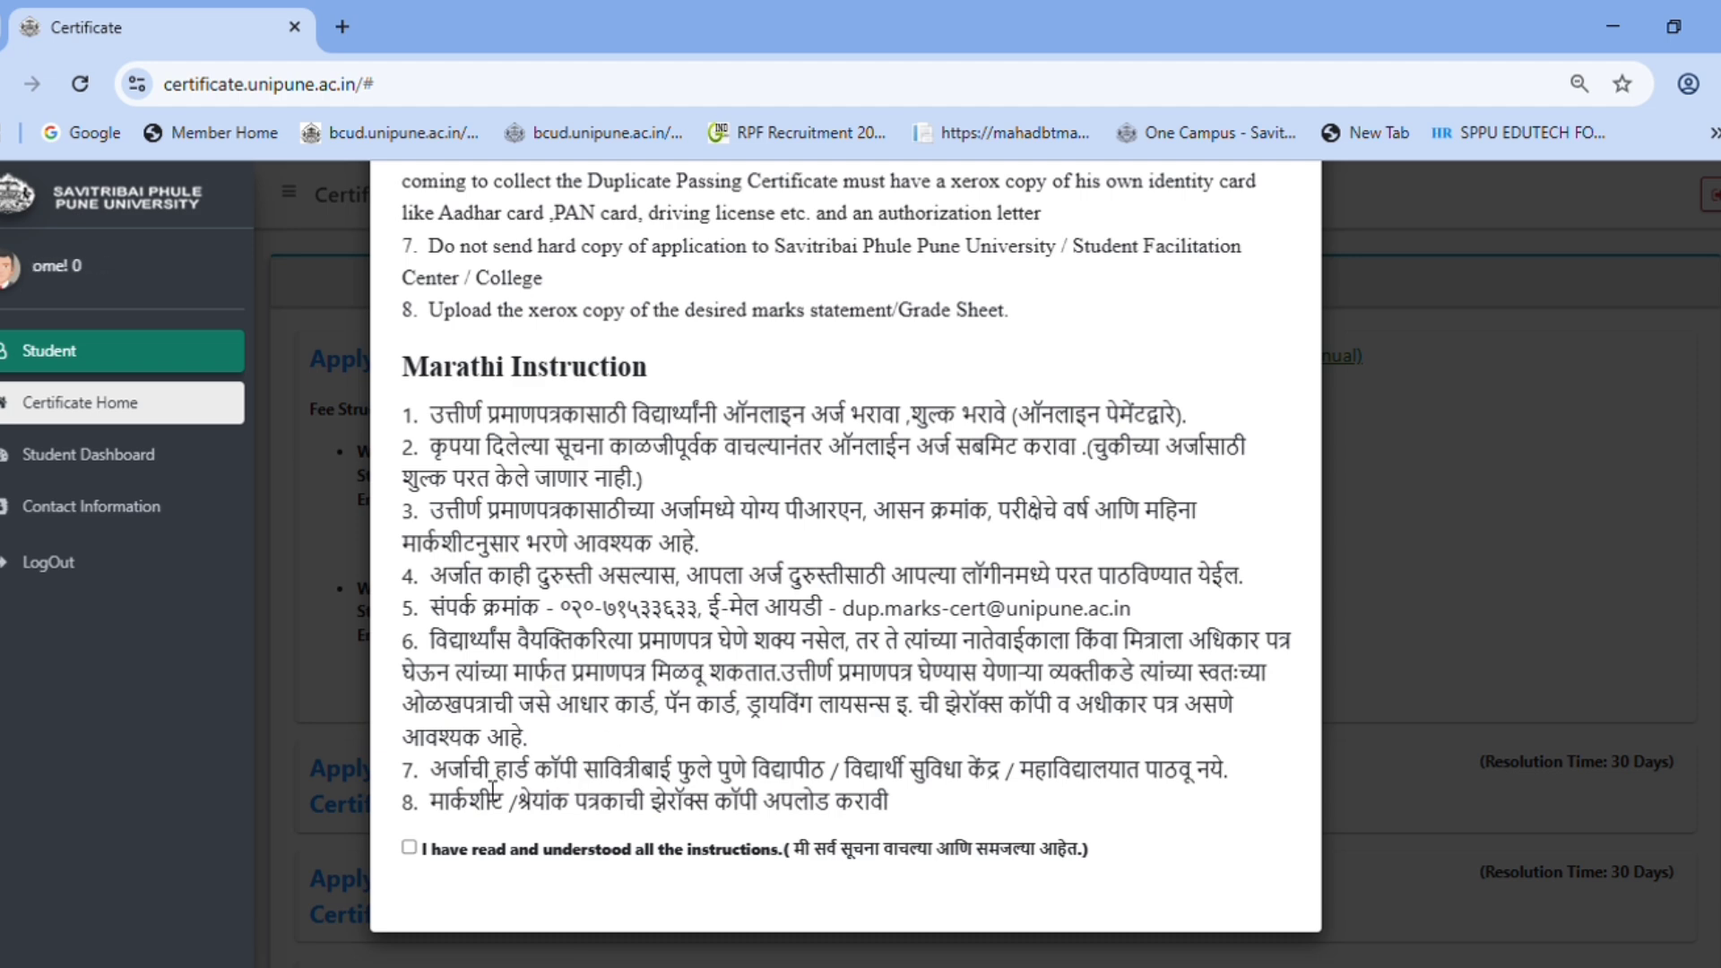
- Read instructions 7-8 on the marksheet upload and tick 'I have read and understood all the instructions'
double_click(457, 772)
drag(541, 776, 1145, 781)
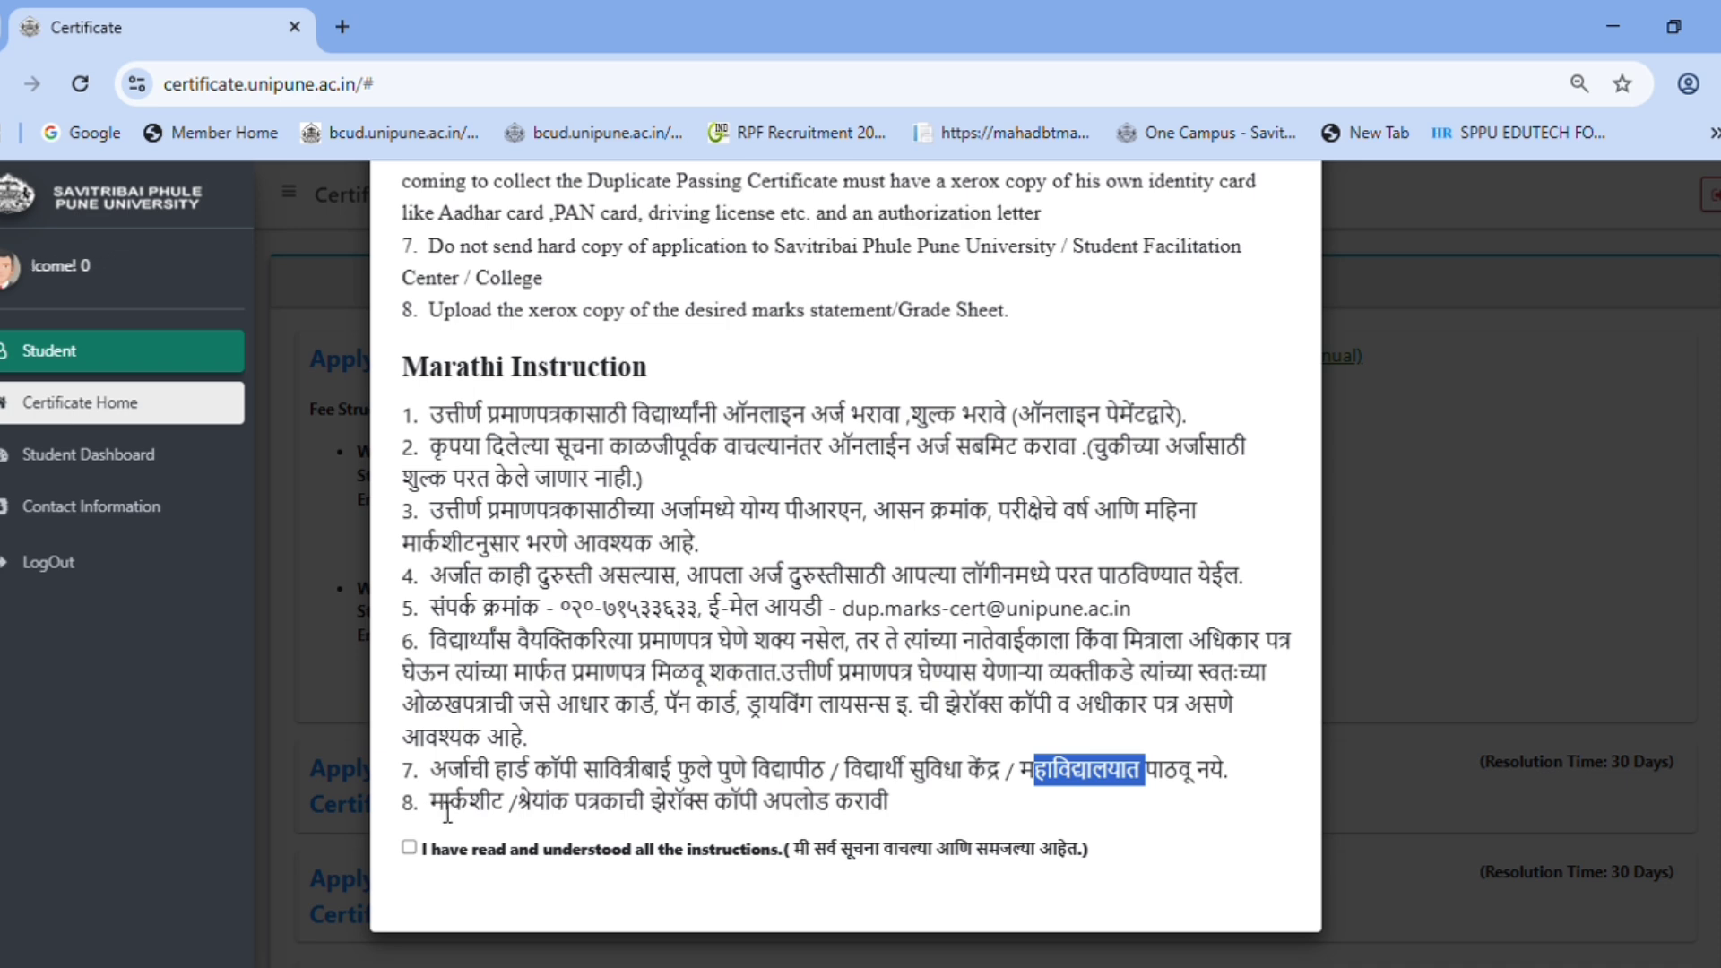
drag(447, 812, 679, 817)
click(704, 816)
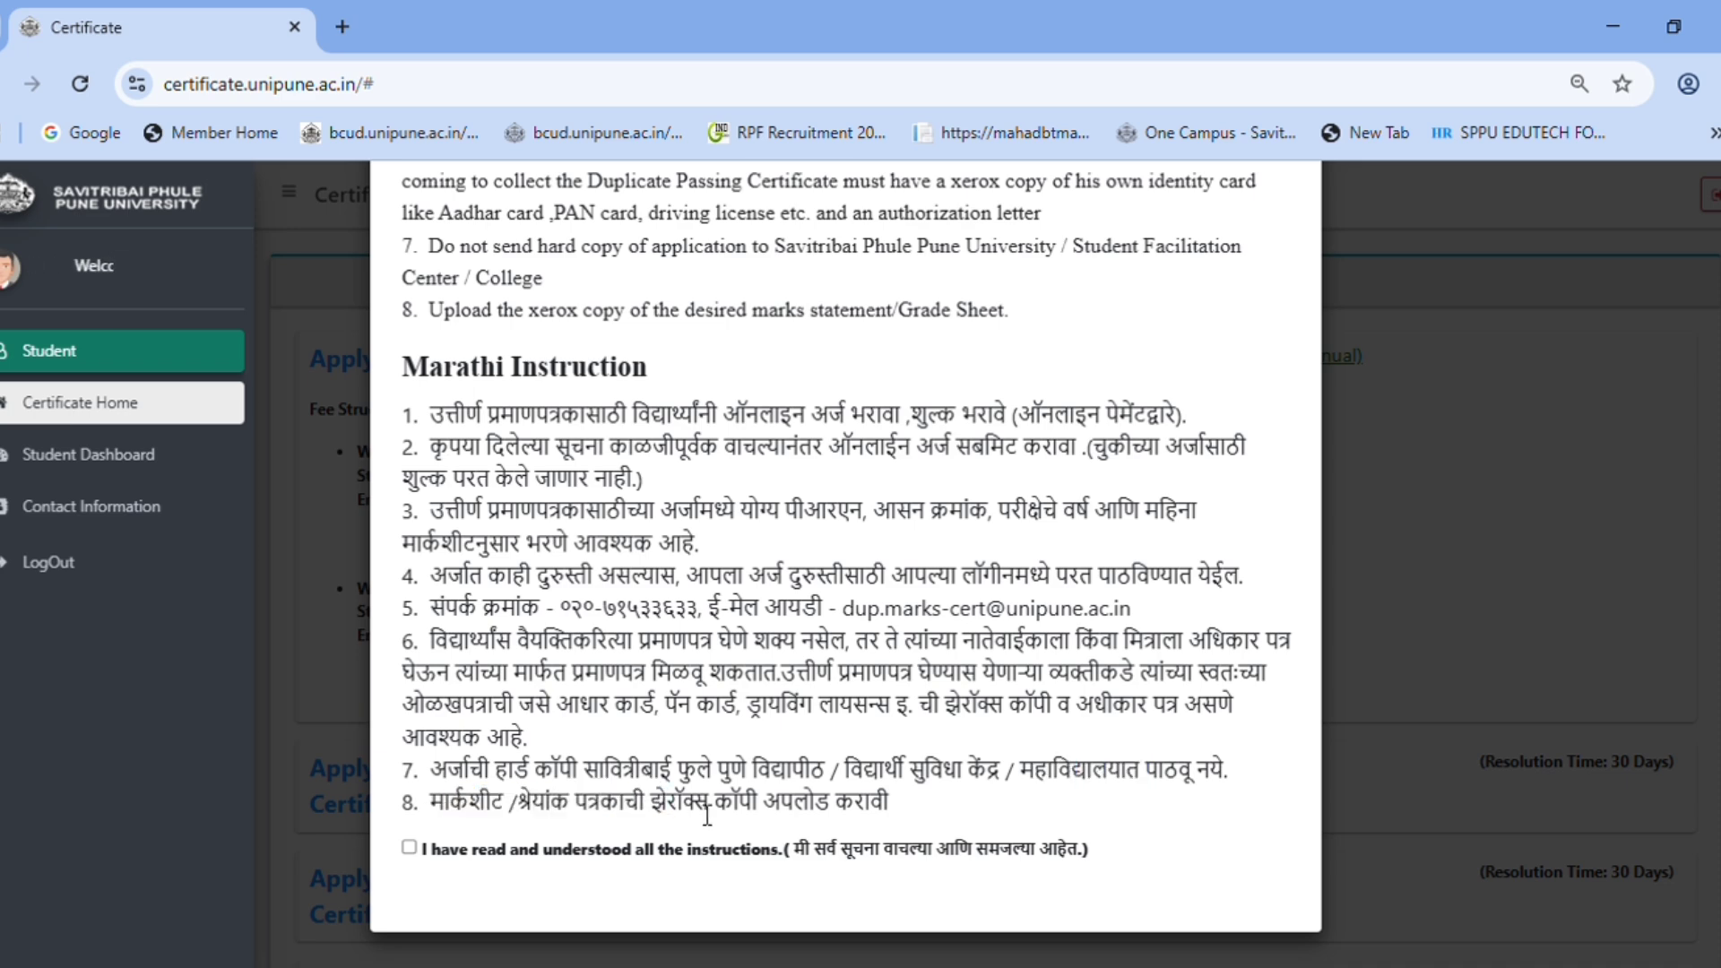
drag(889, 815, 515, 817)
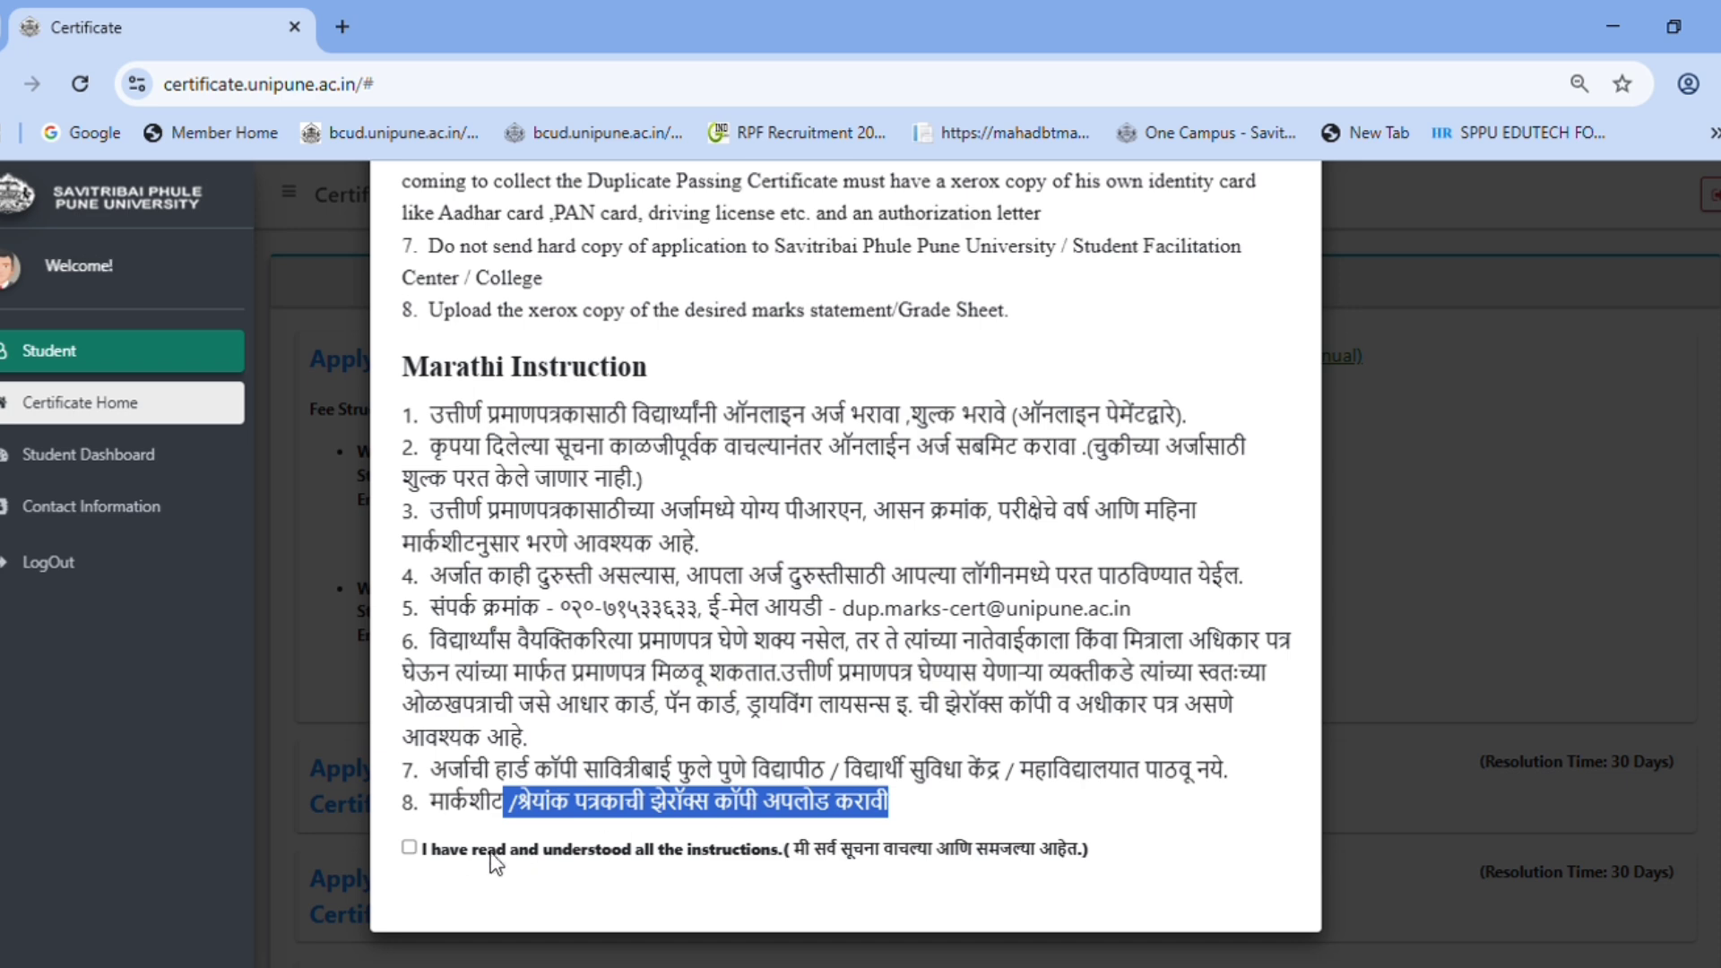
click(409, 847)
scroll(812, 887, down, 1)
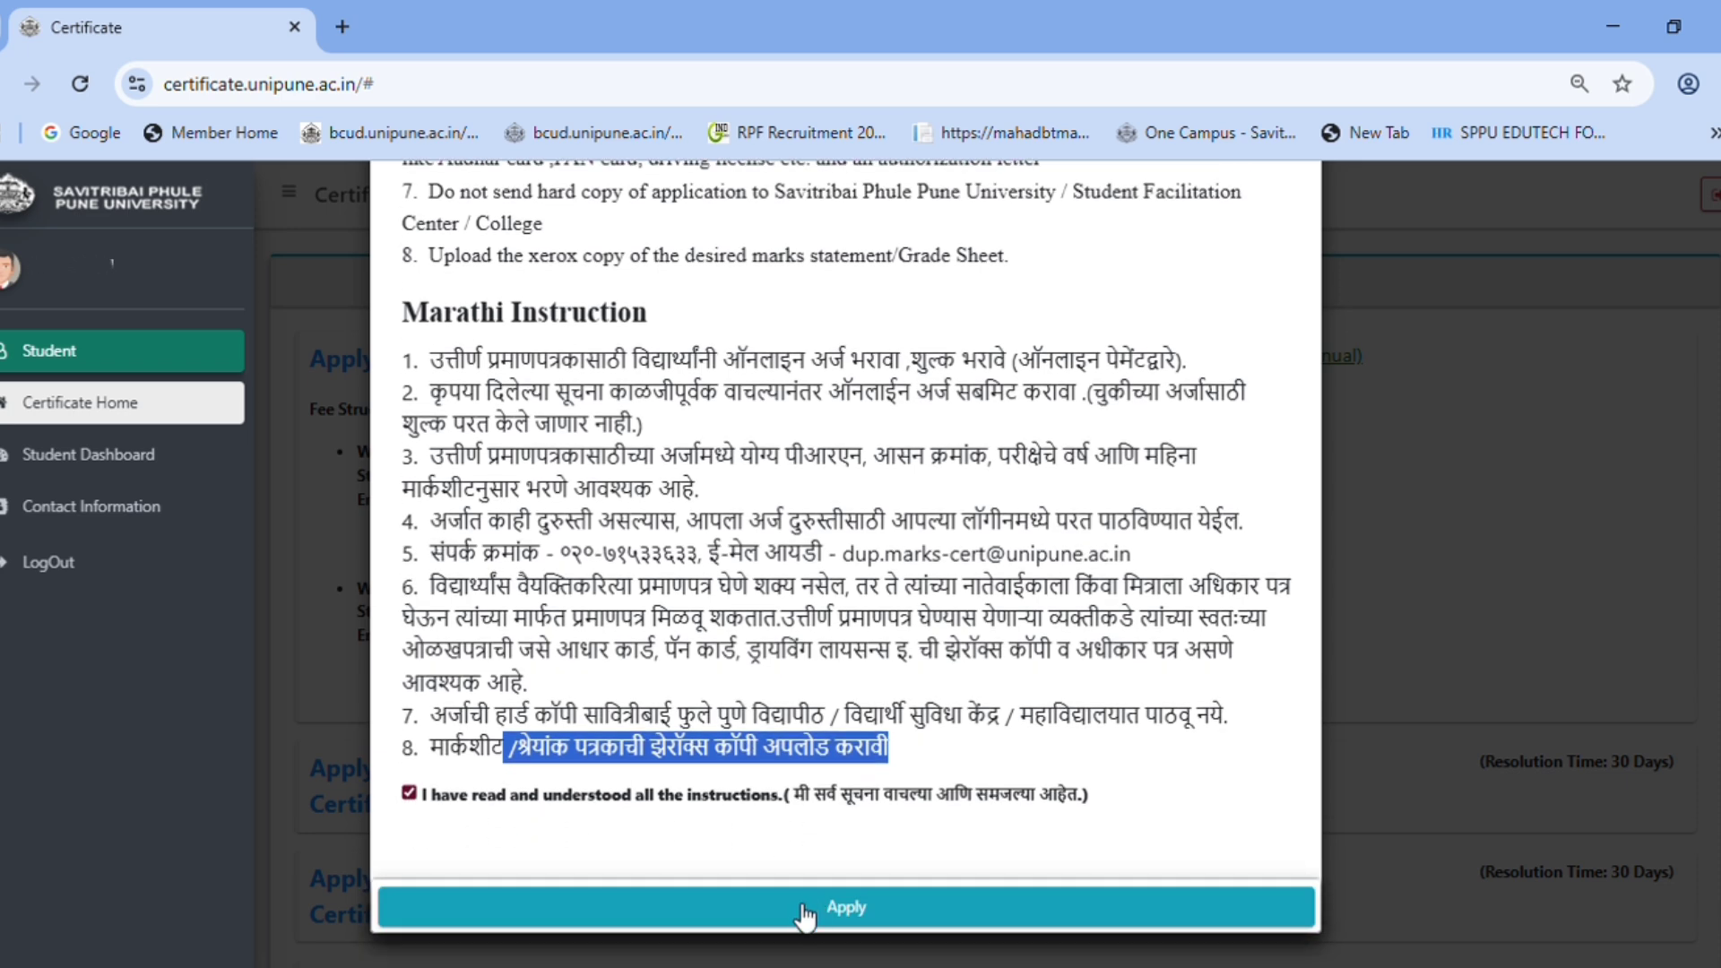
- Open the application form, enter Seat No 0 and set gender to Male
click(802, 916)
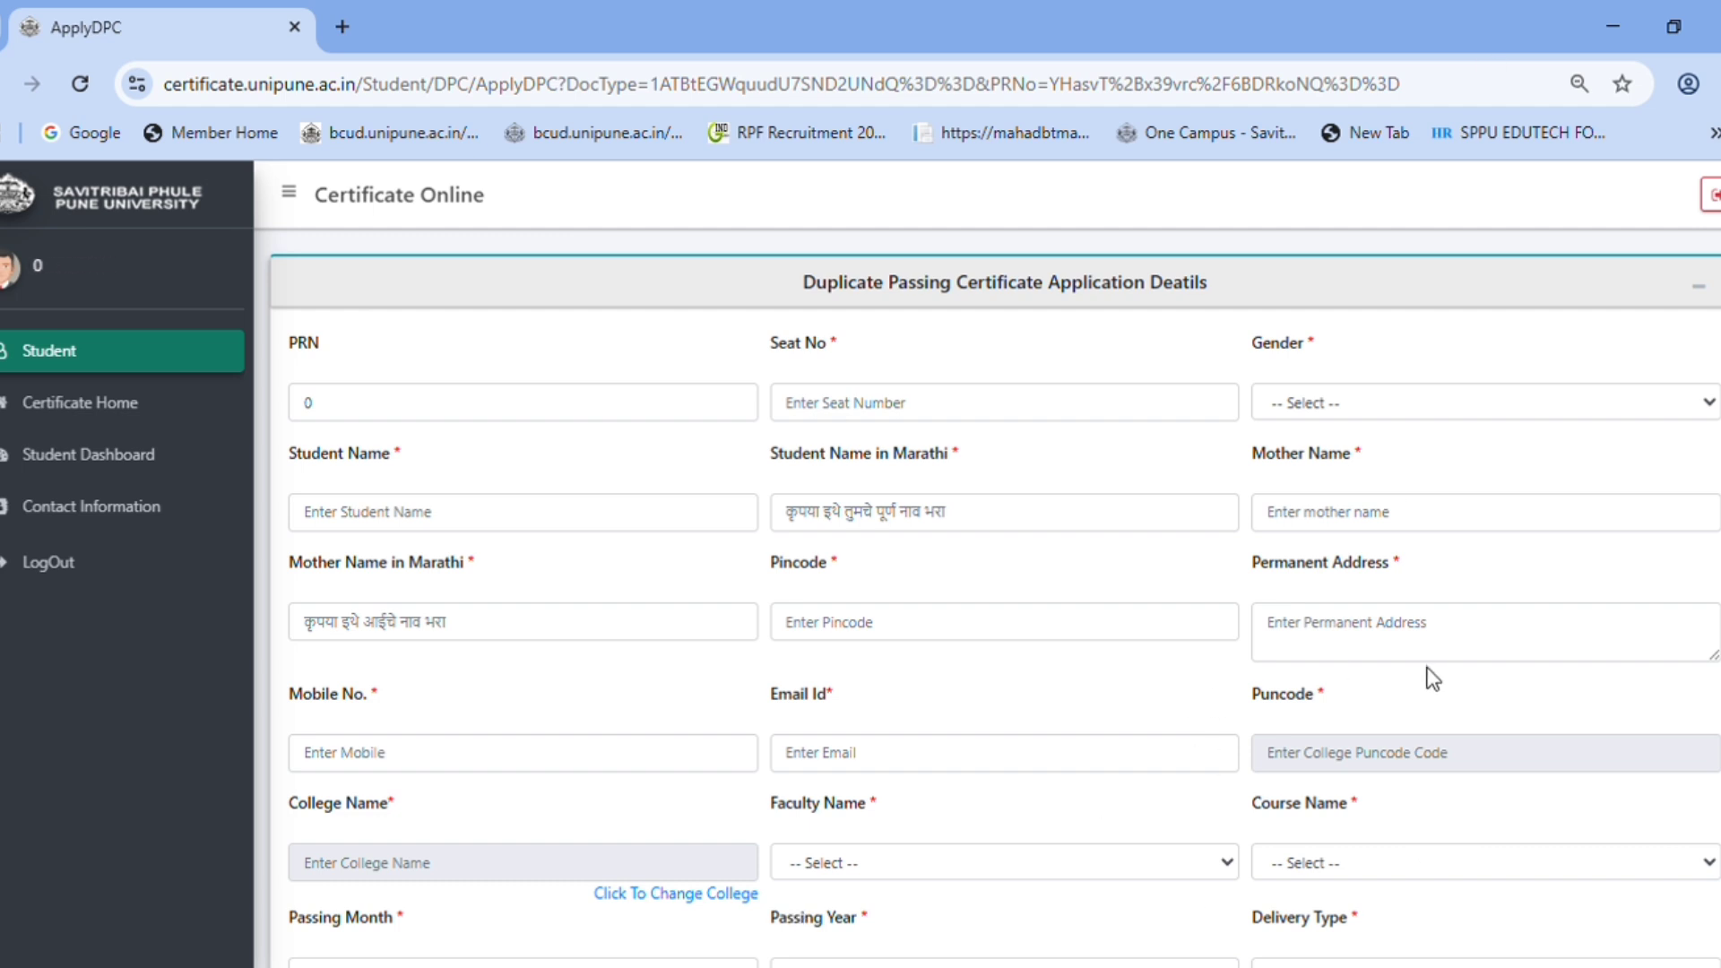
scroll(1367, 699, down, 3)
scroll(1357, 717, up, 3)
click(533, 423)
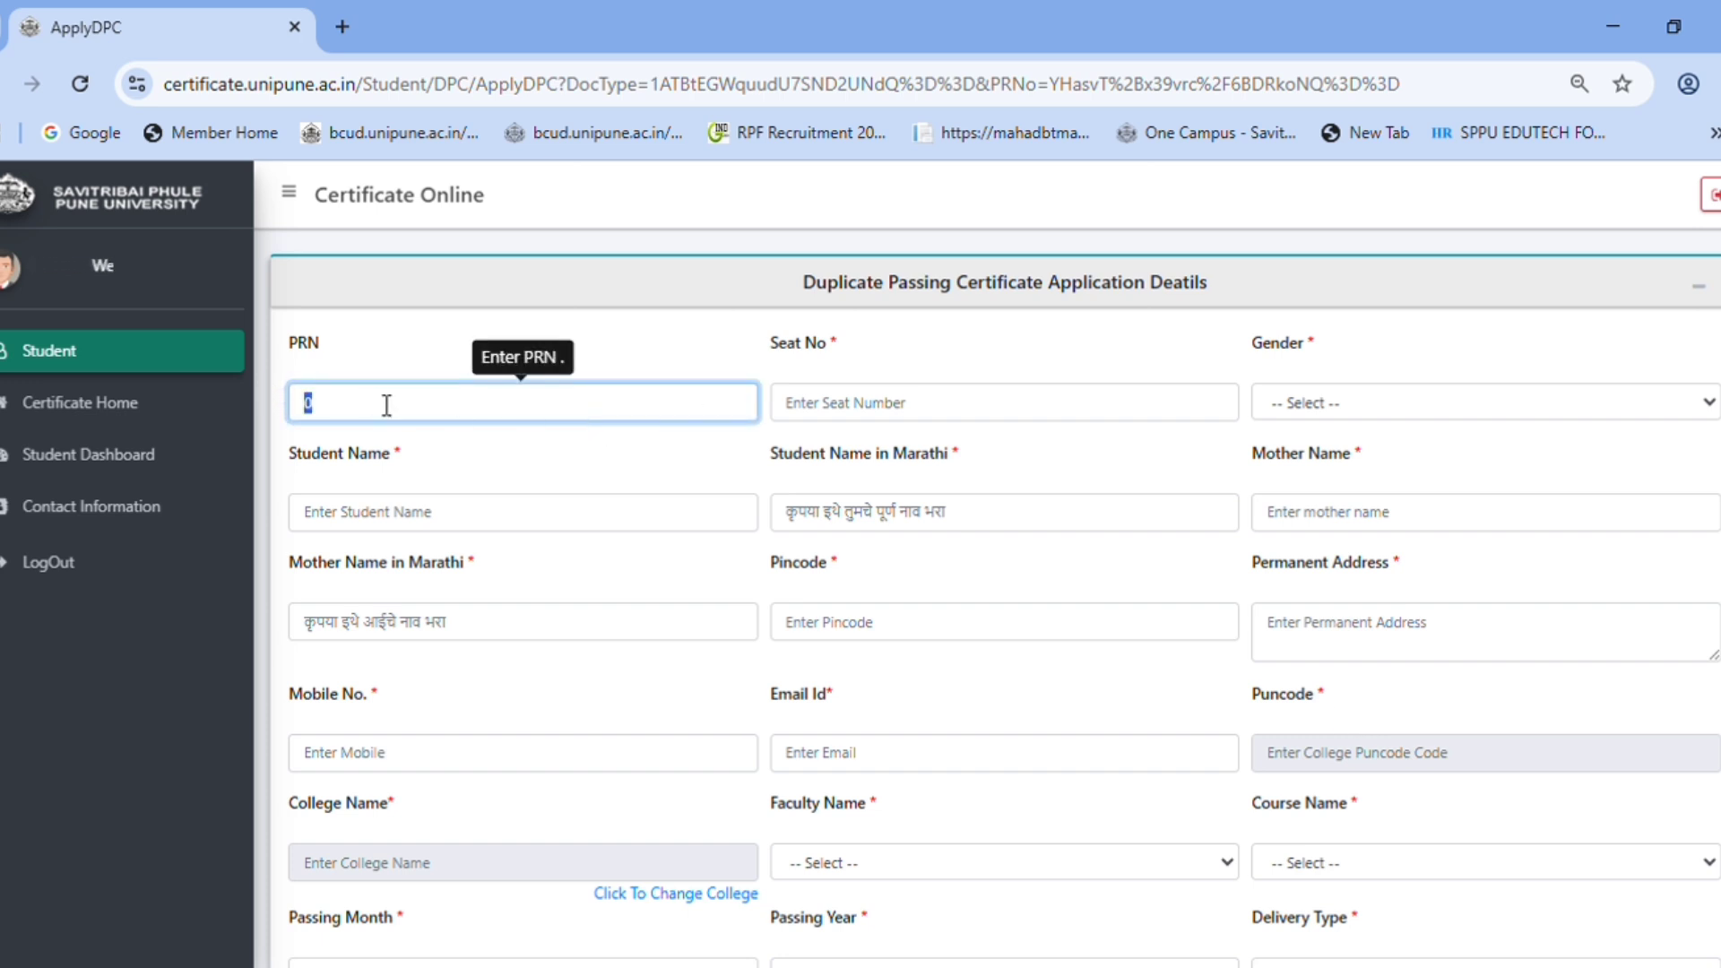
click(799, 415)
text(0)
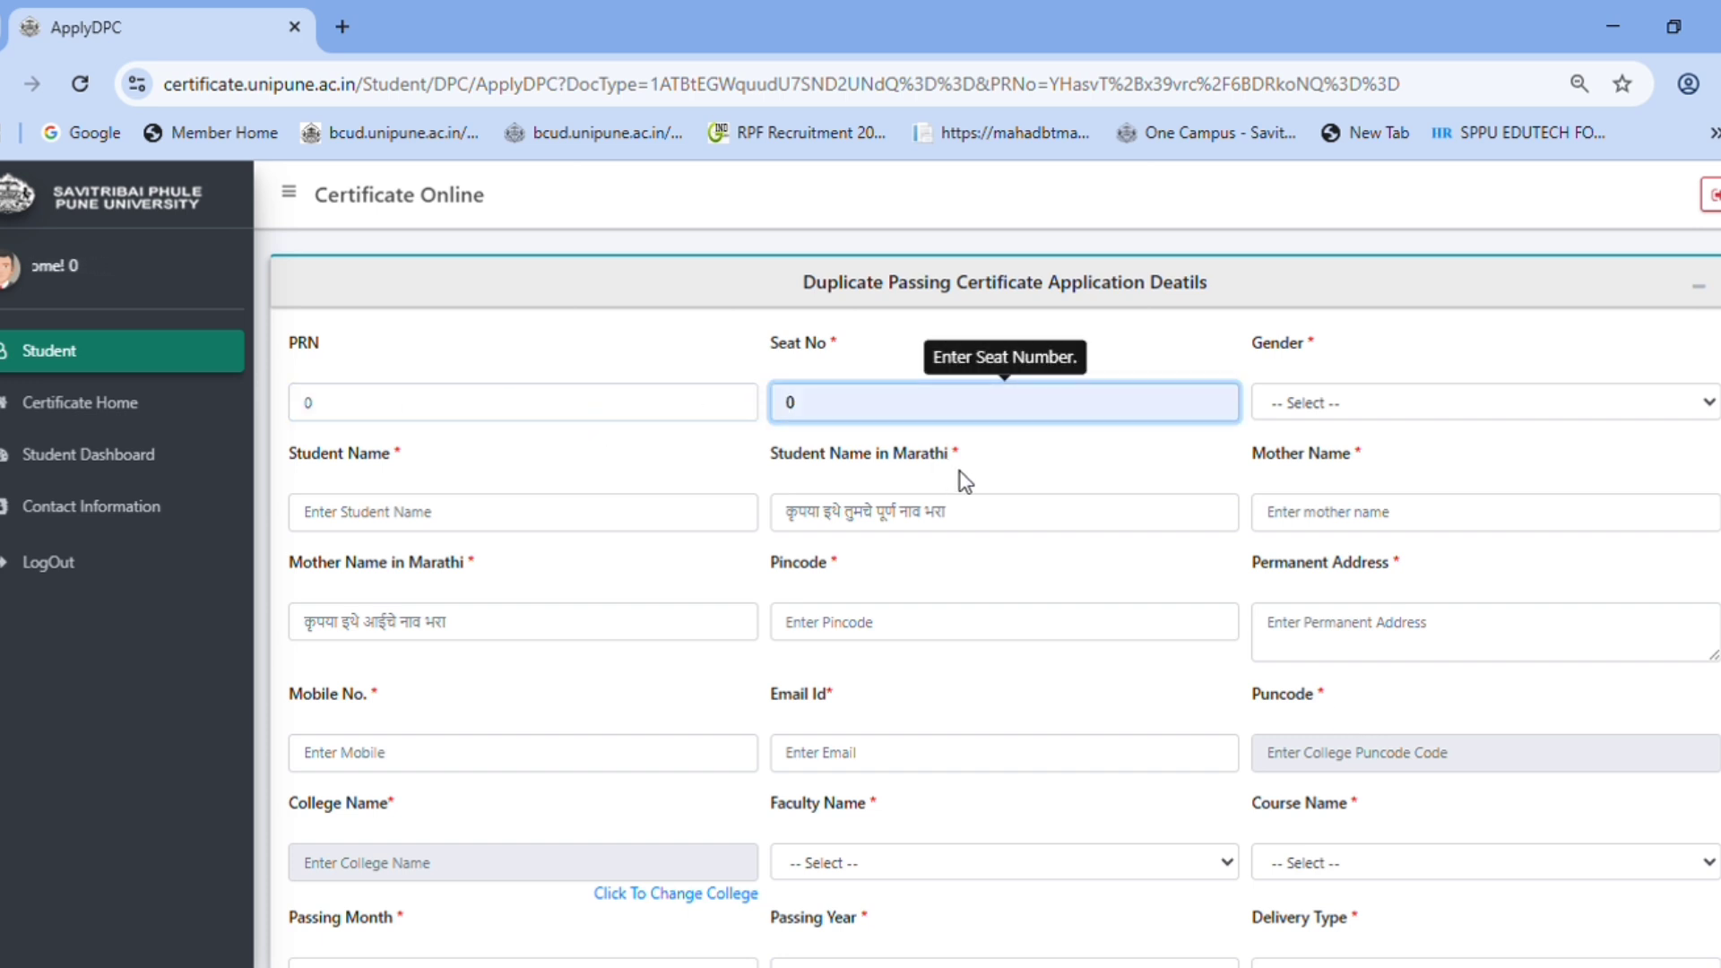
click(1471, 420)
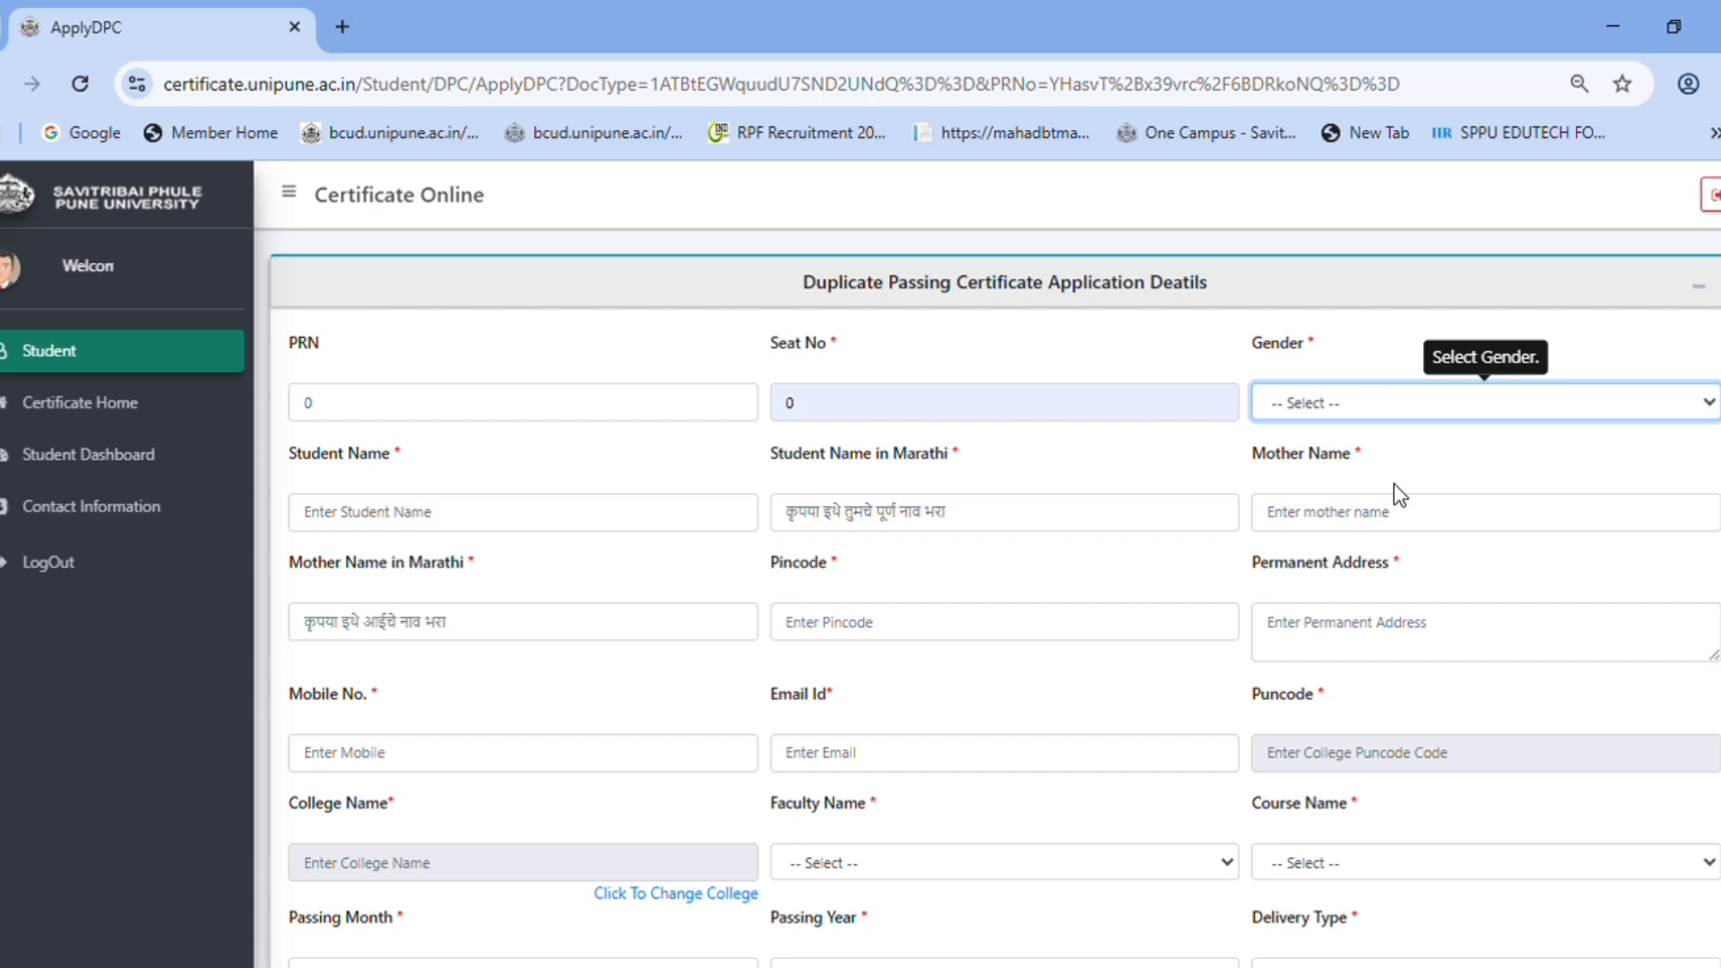
key(Down)
- Enter the student's and mother's names in English and Marathi
click(443, 527)
text(ramesh)
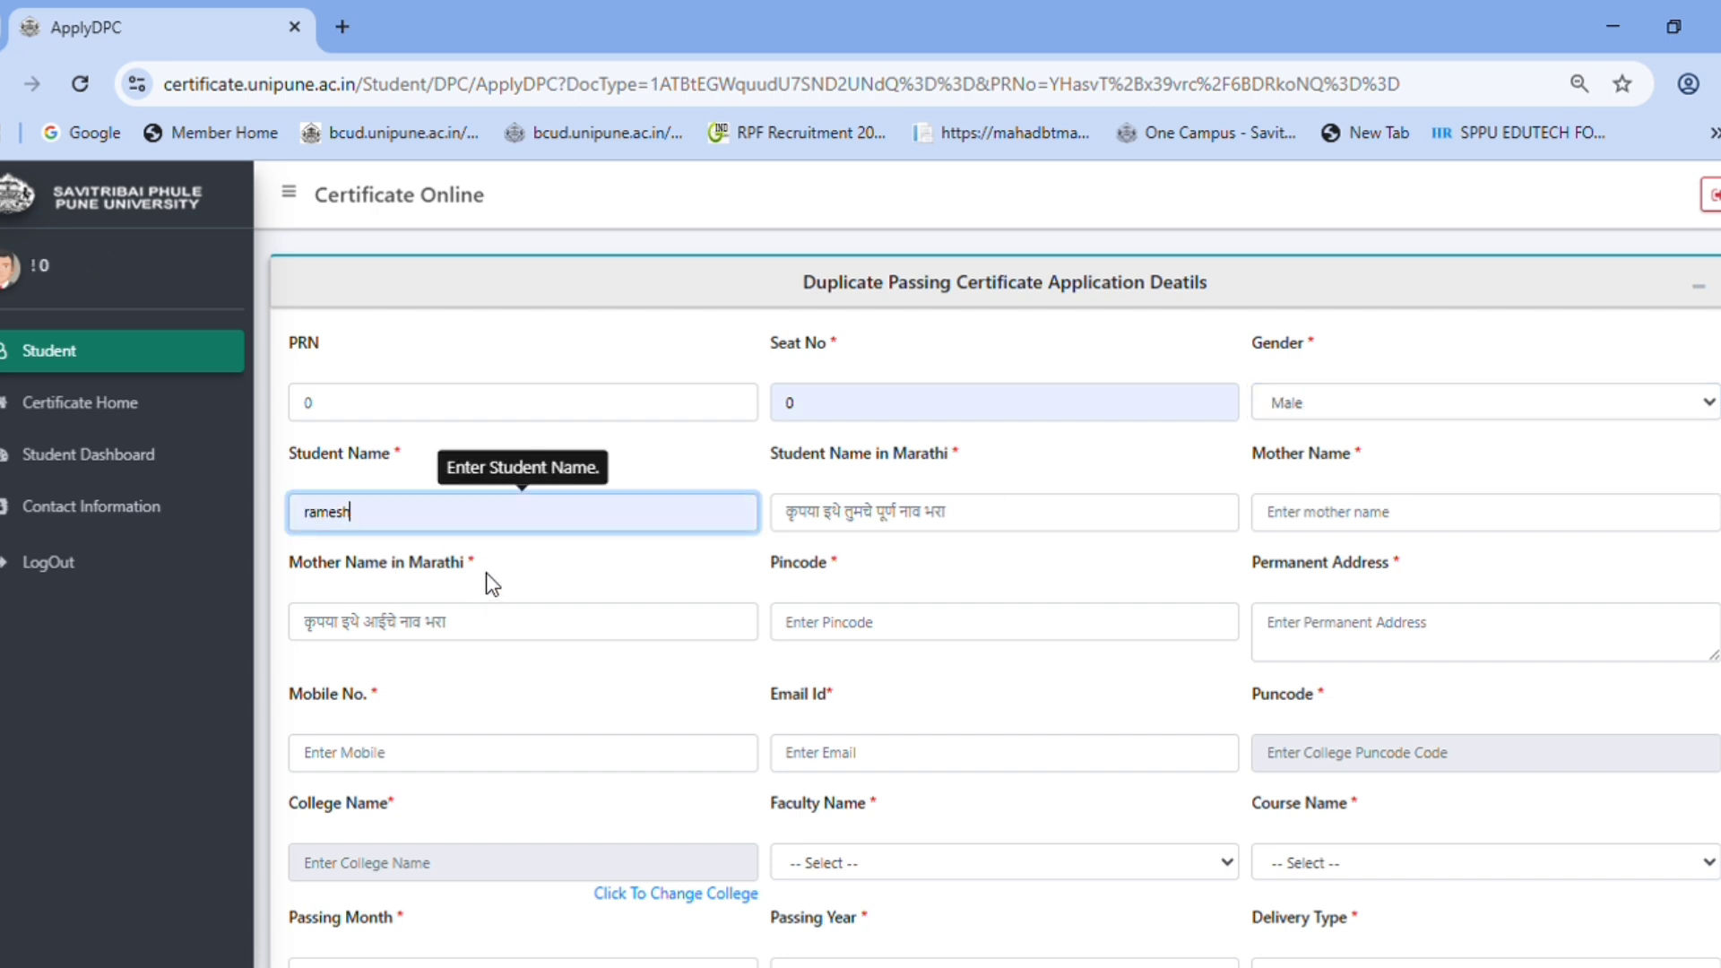
click(1006, 518)
text(रमेश)
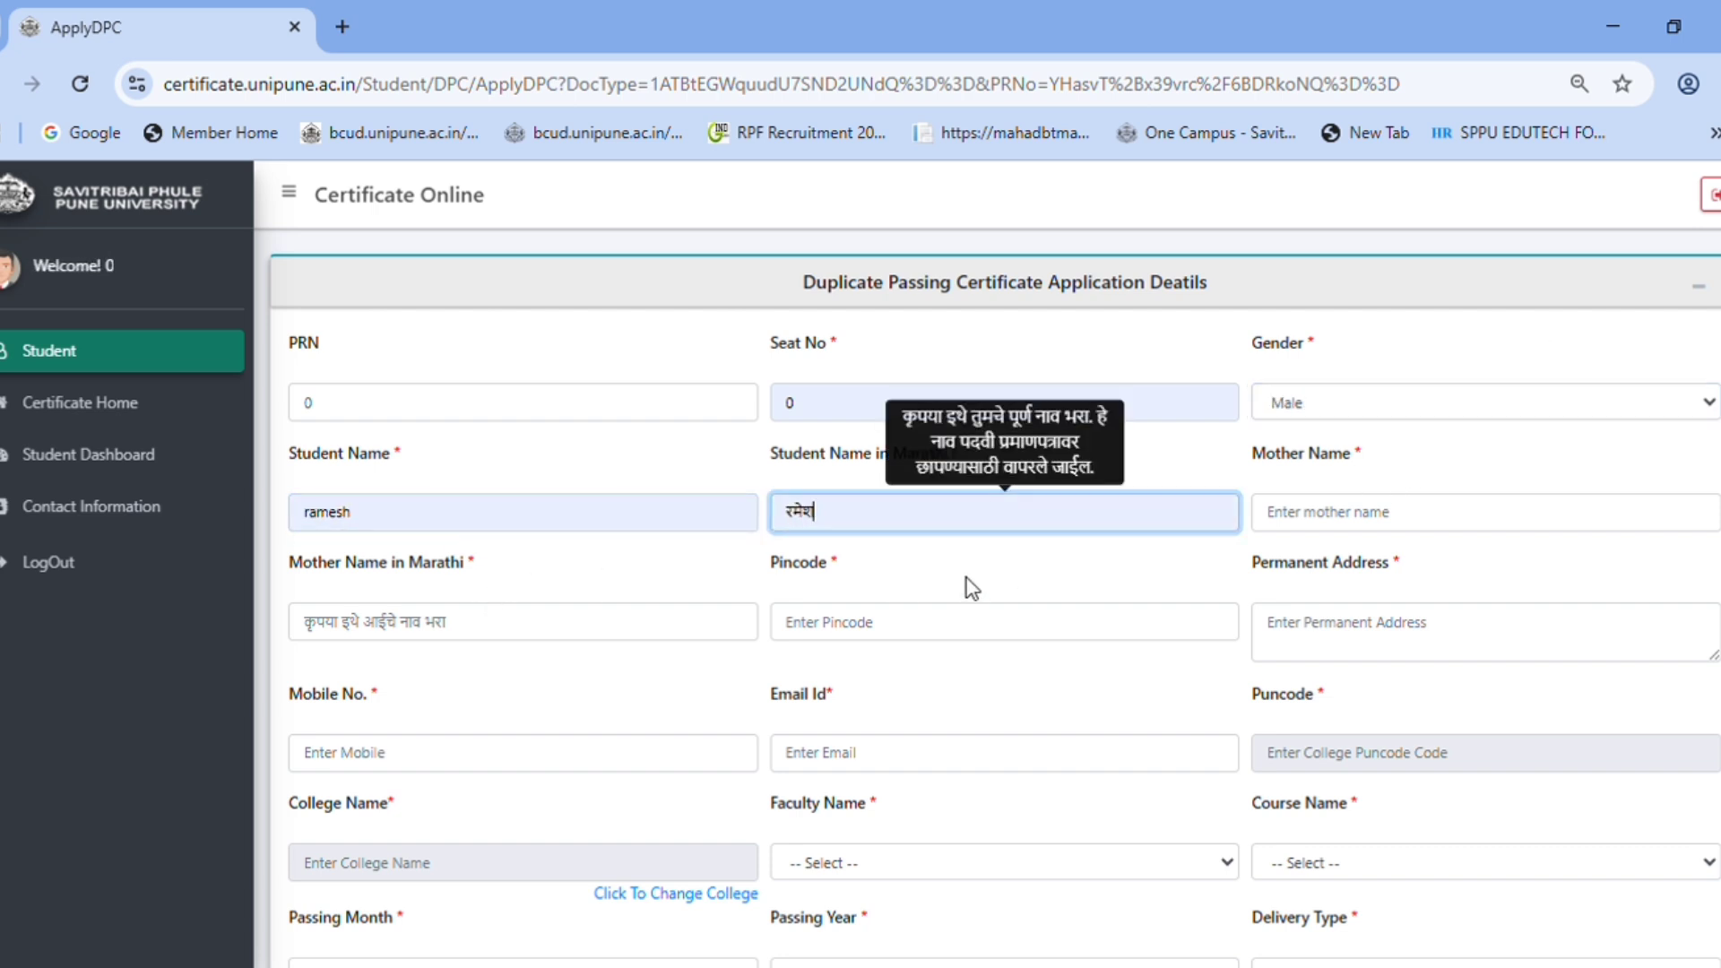
click(951, 590)
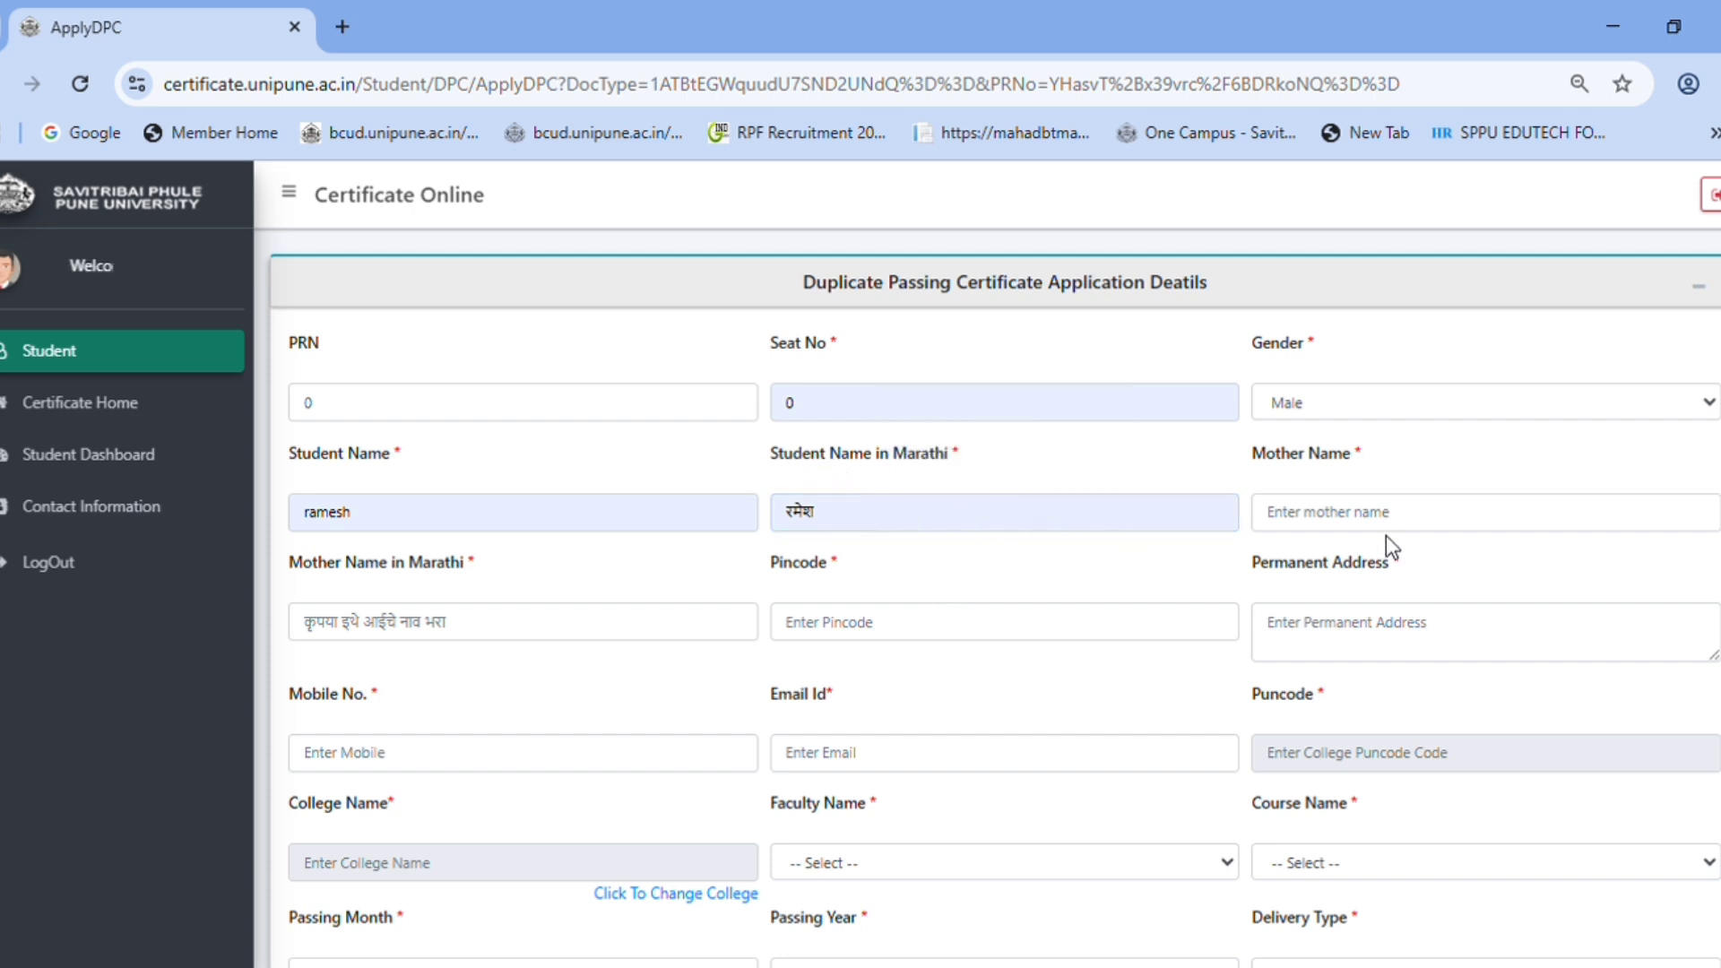
click(1359, 533)
text(aai)
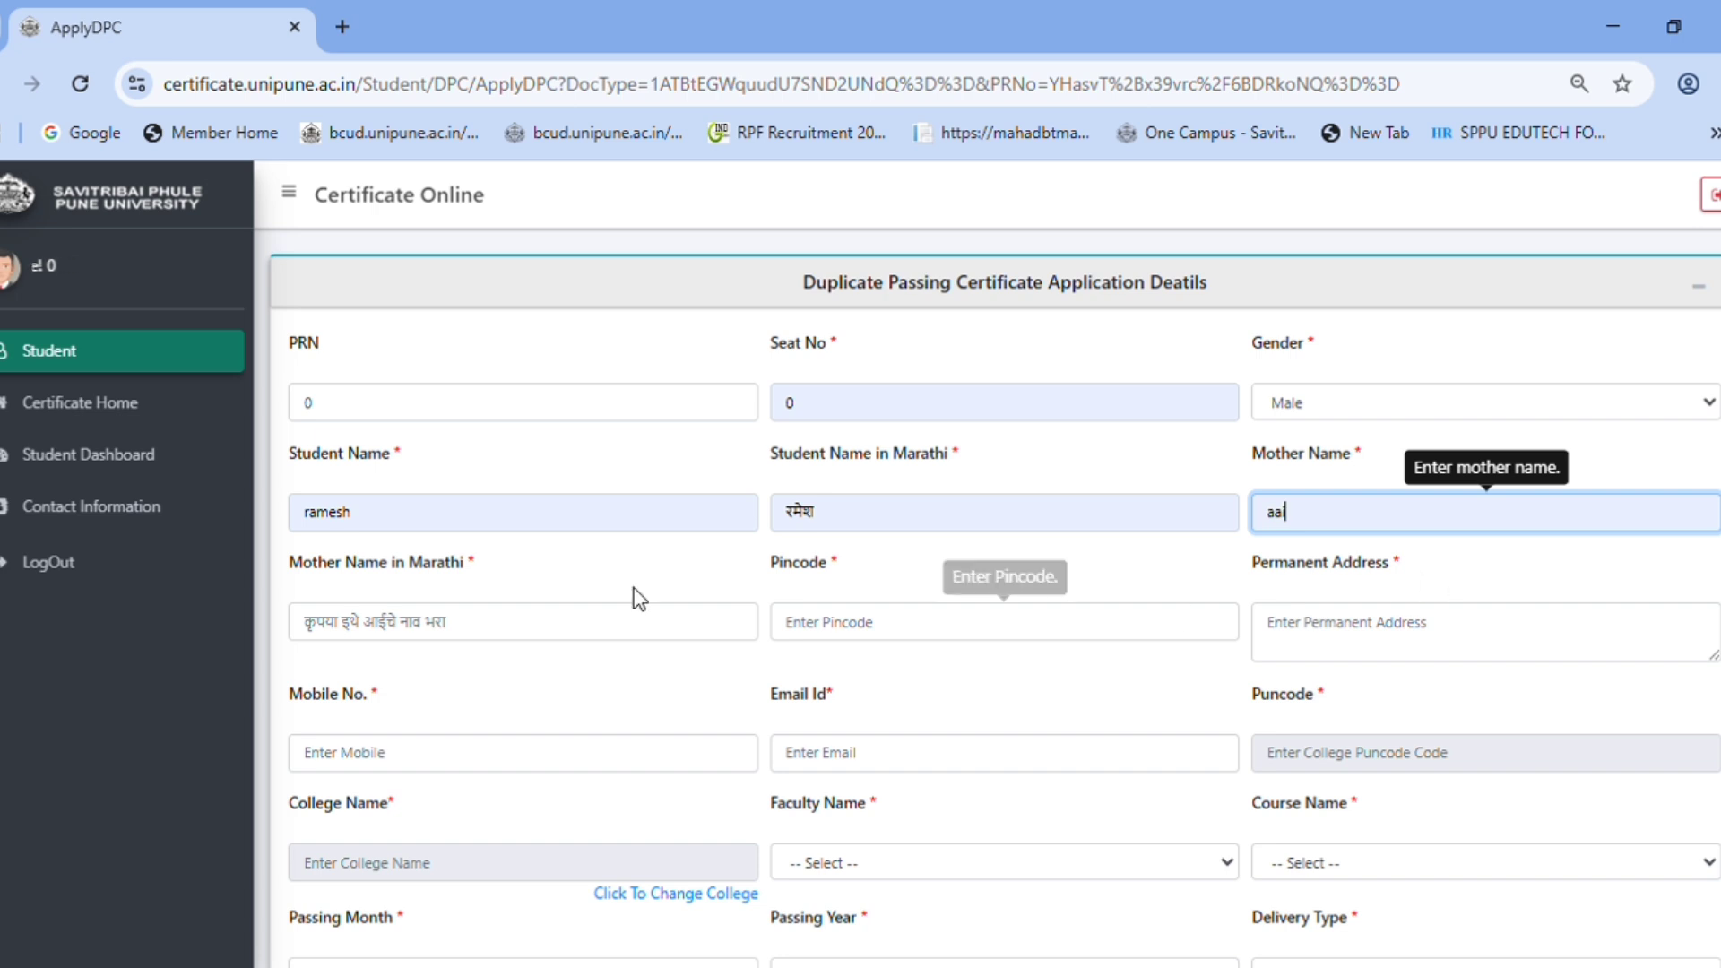
click(492, 619)
text(आई)
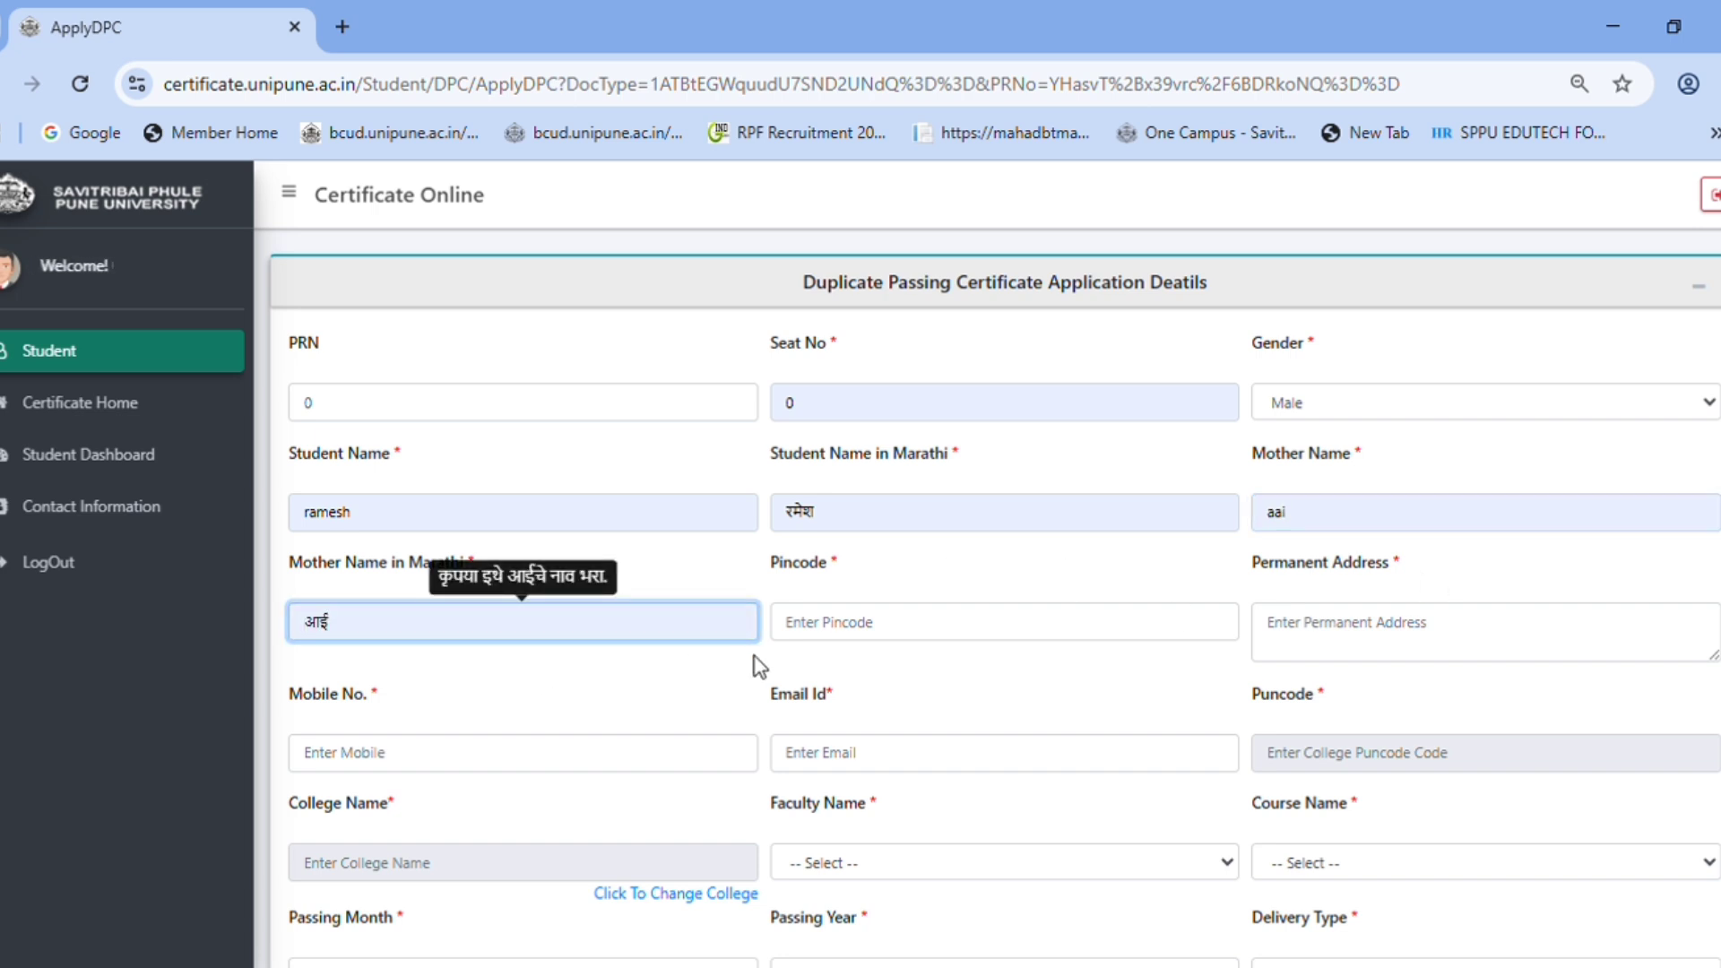
- Fill in the pincode, permanent address, mobile number and e-mail, then try the college fields
click(926, 632)
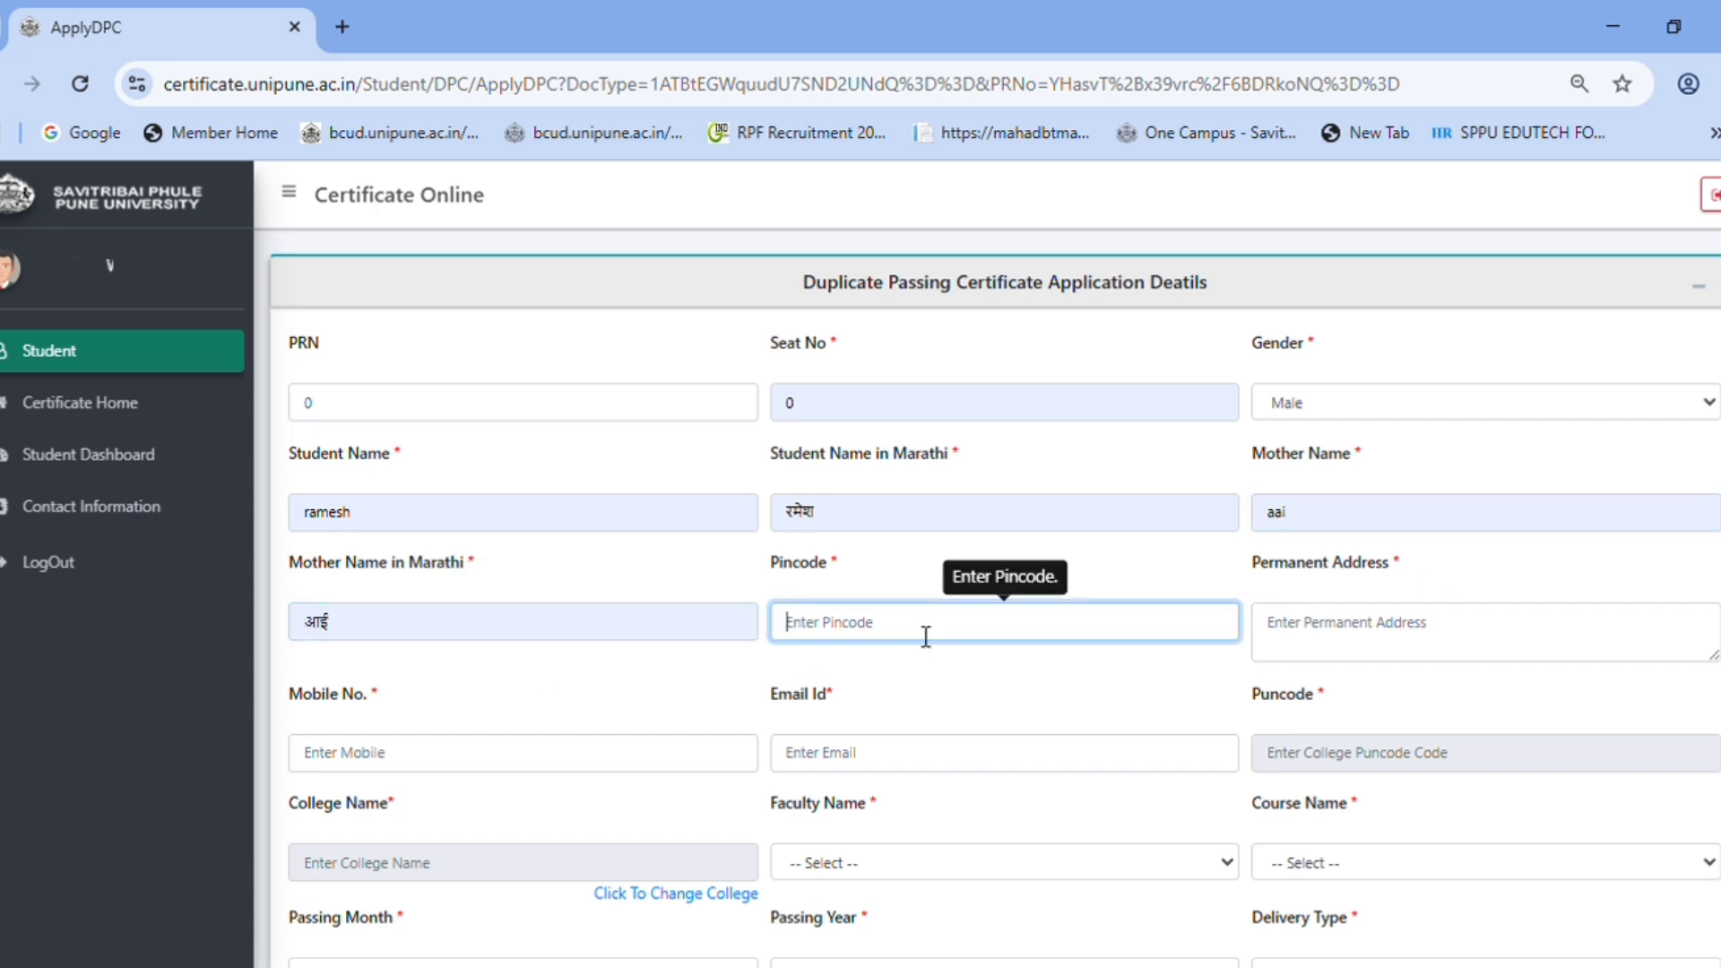
text(411007)
click(1425, 659)
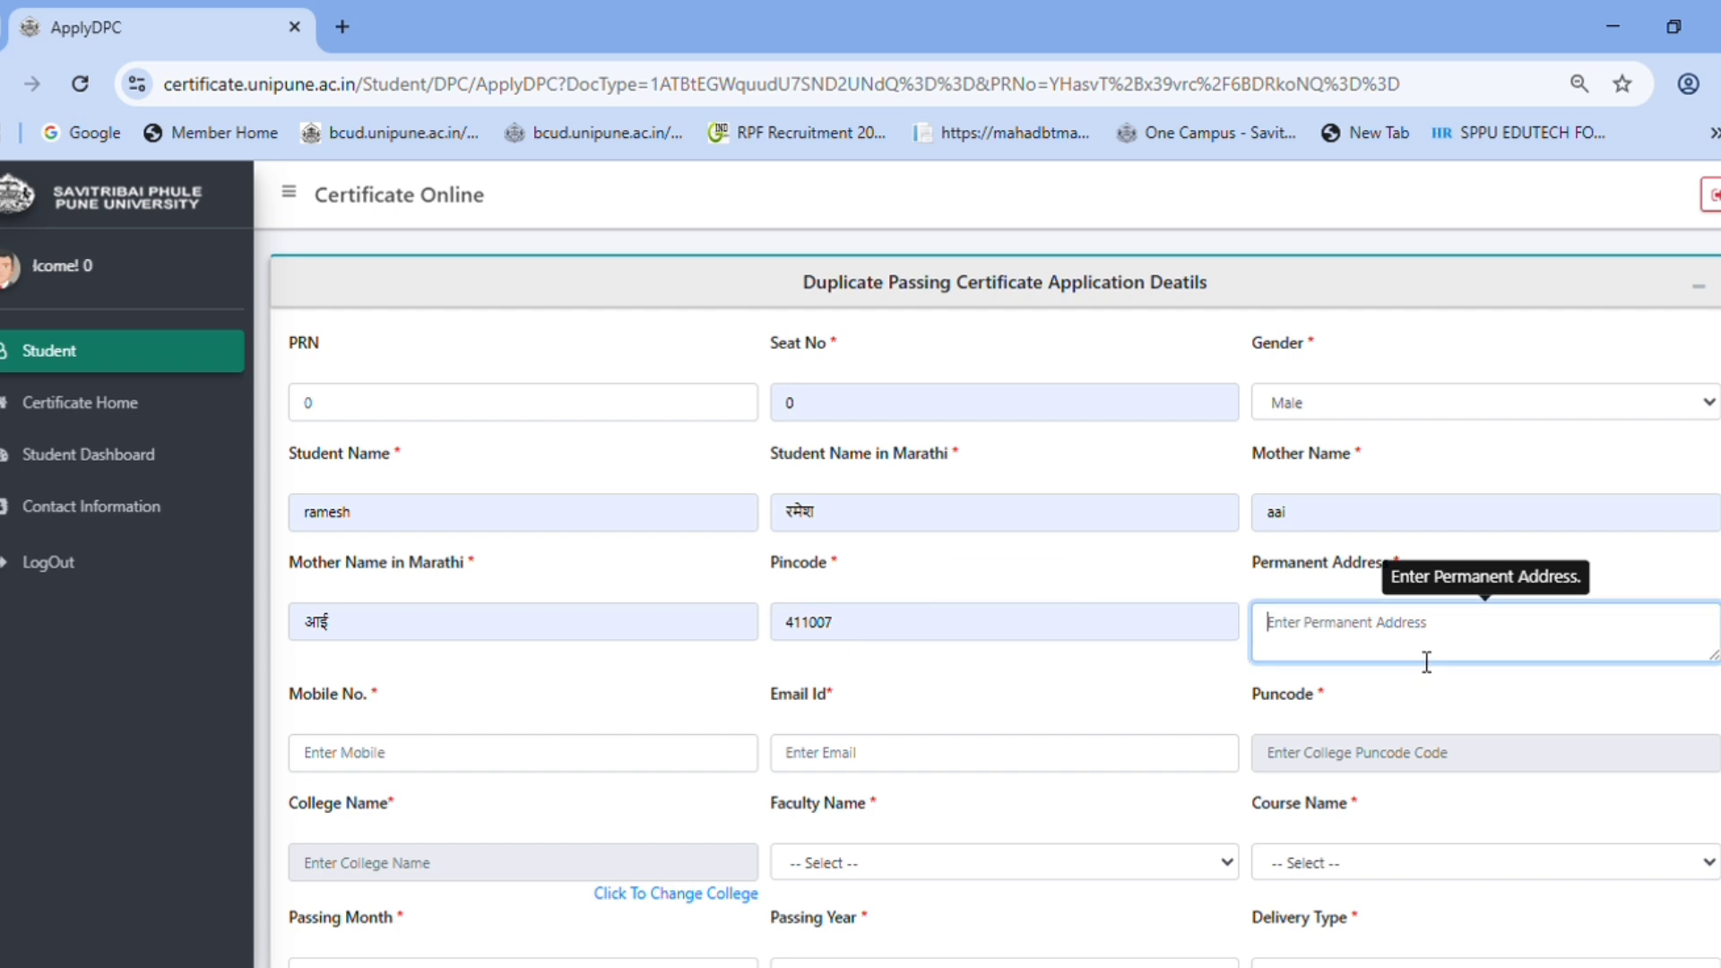
text(pune)
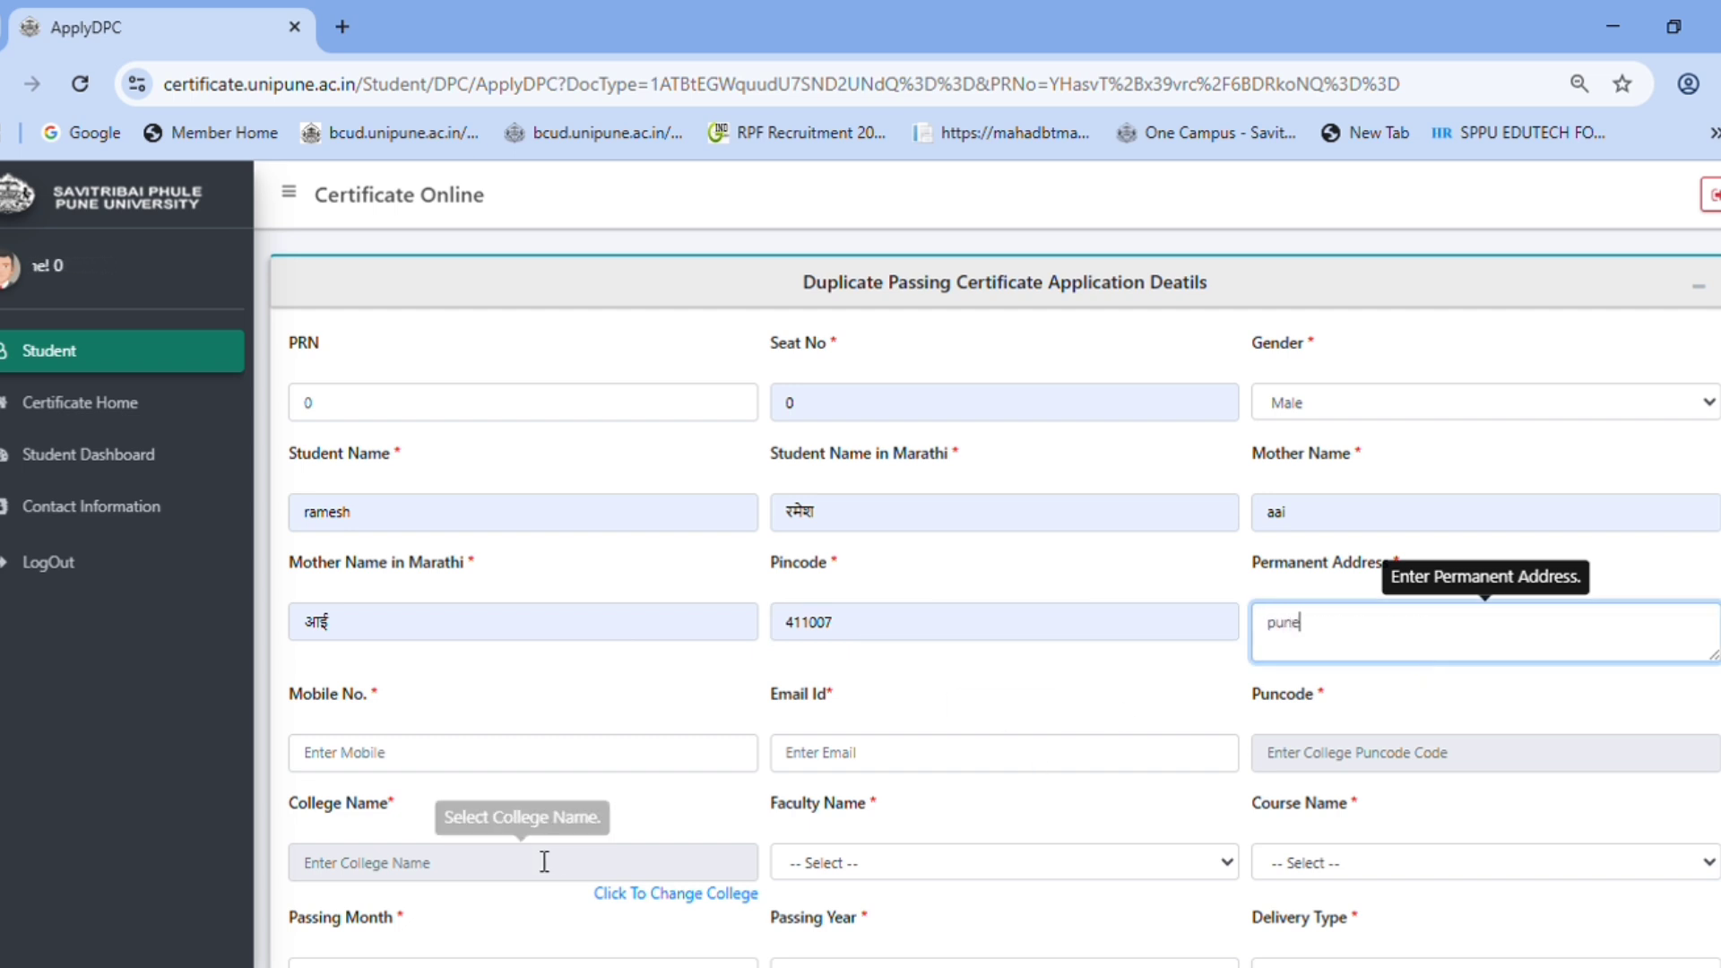
click(405, 751)
text(9400000000)
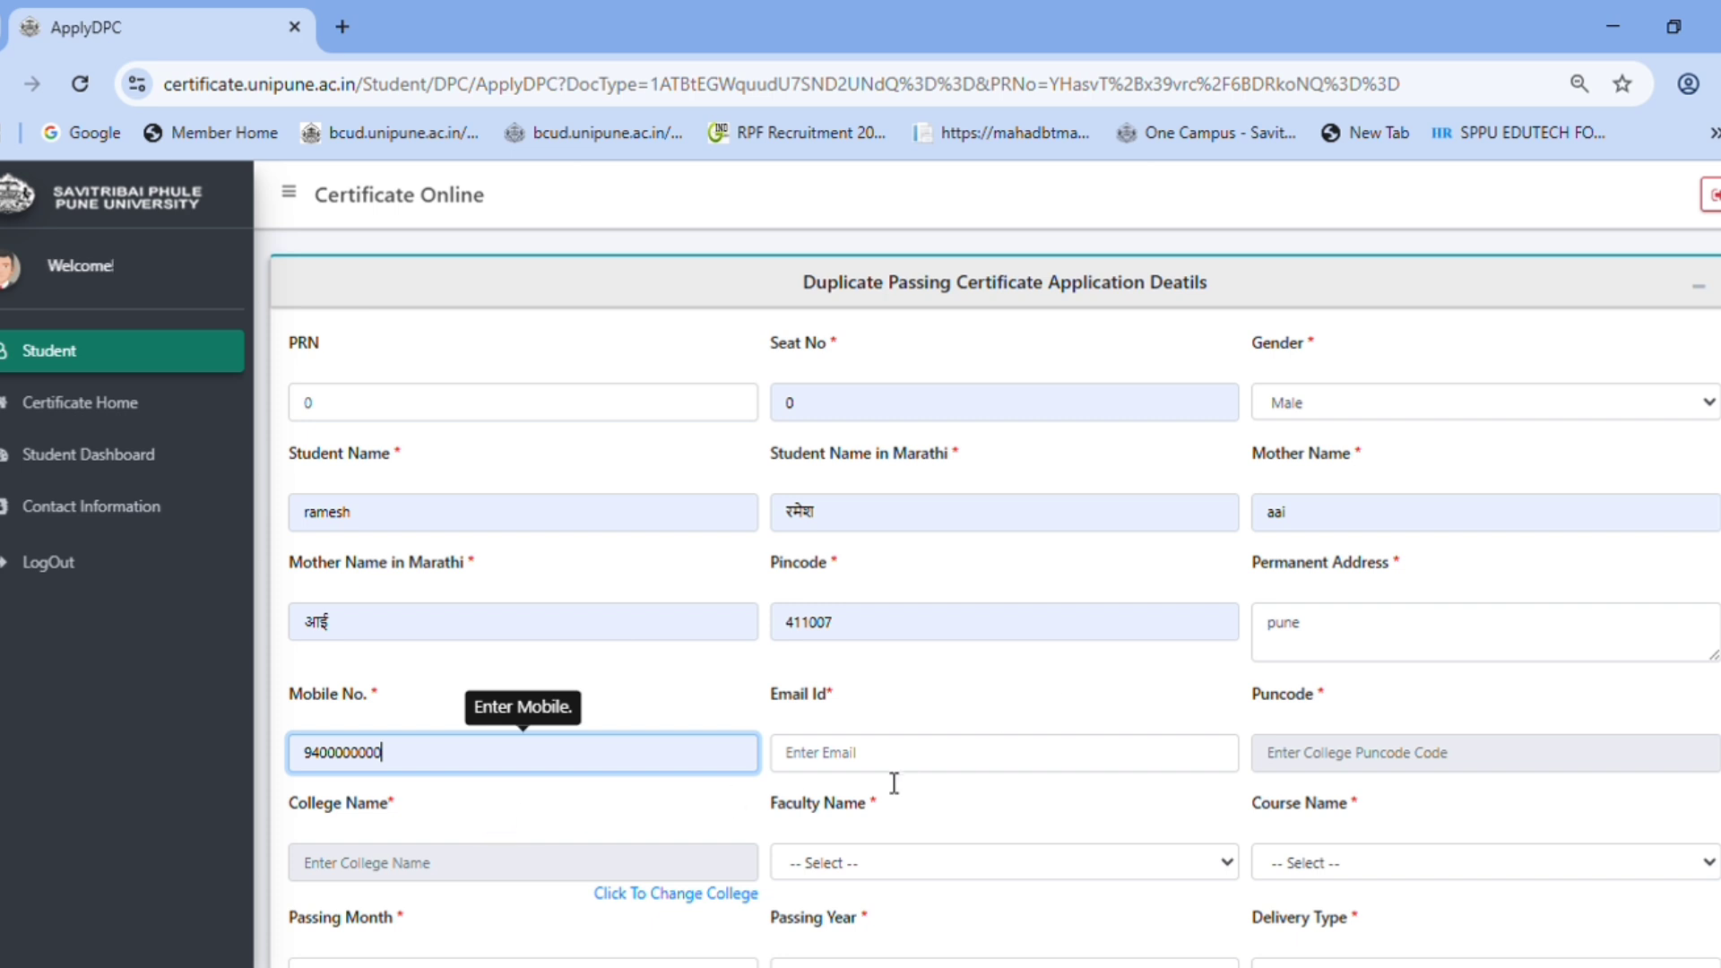
click(976, 761)
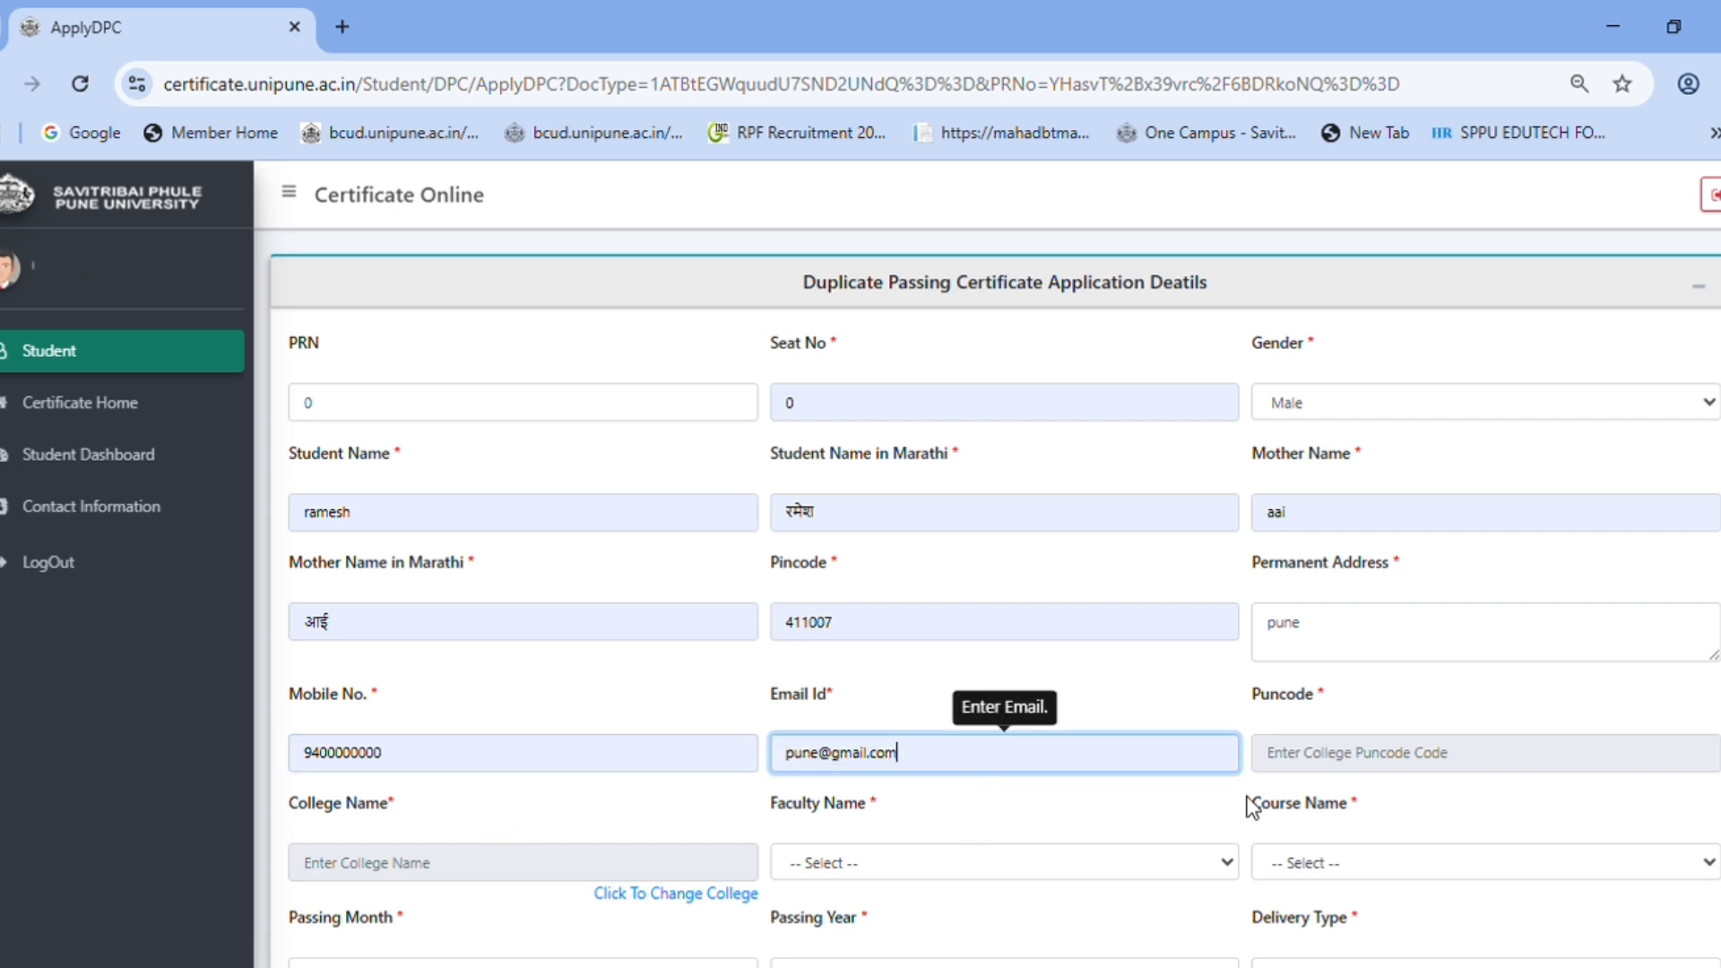
scroll(1421, 776, down, 1)
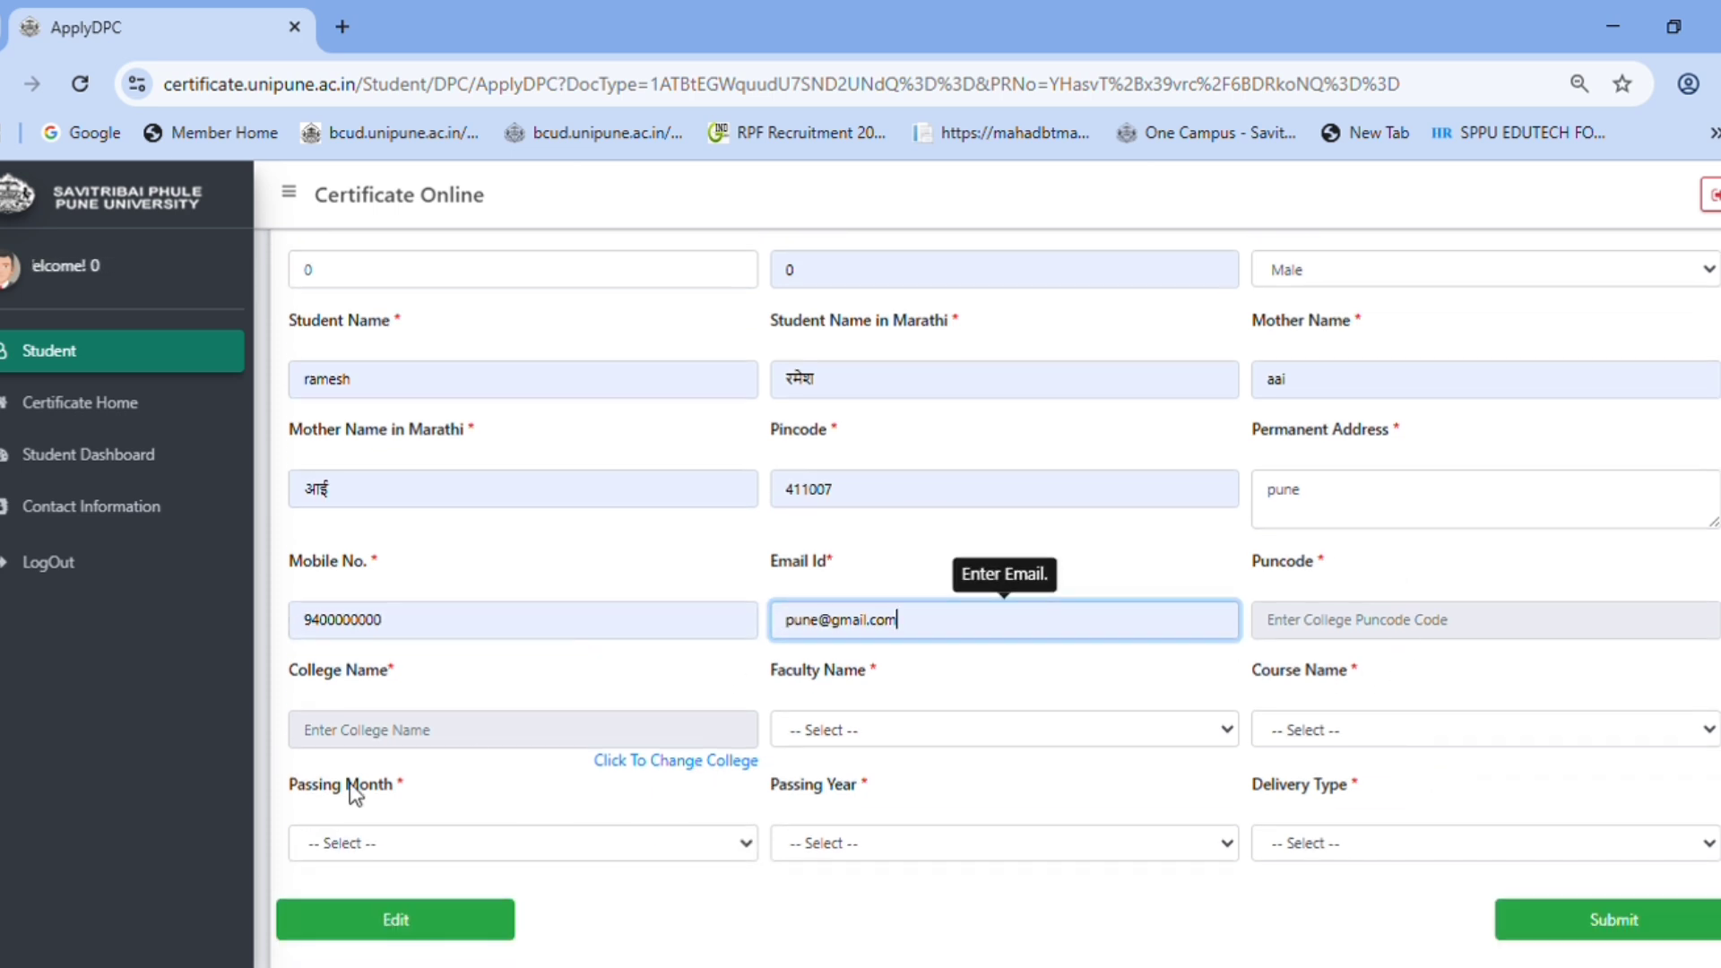
click(1335, 632)
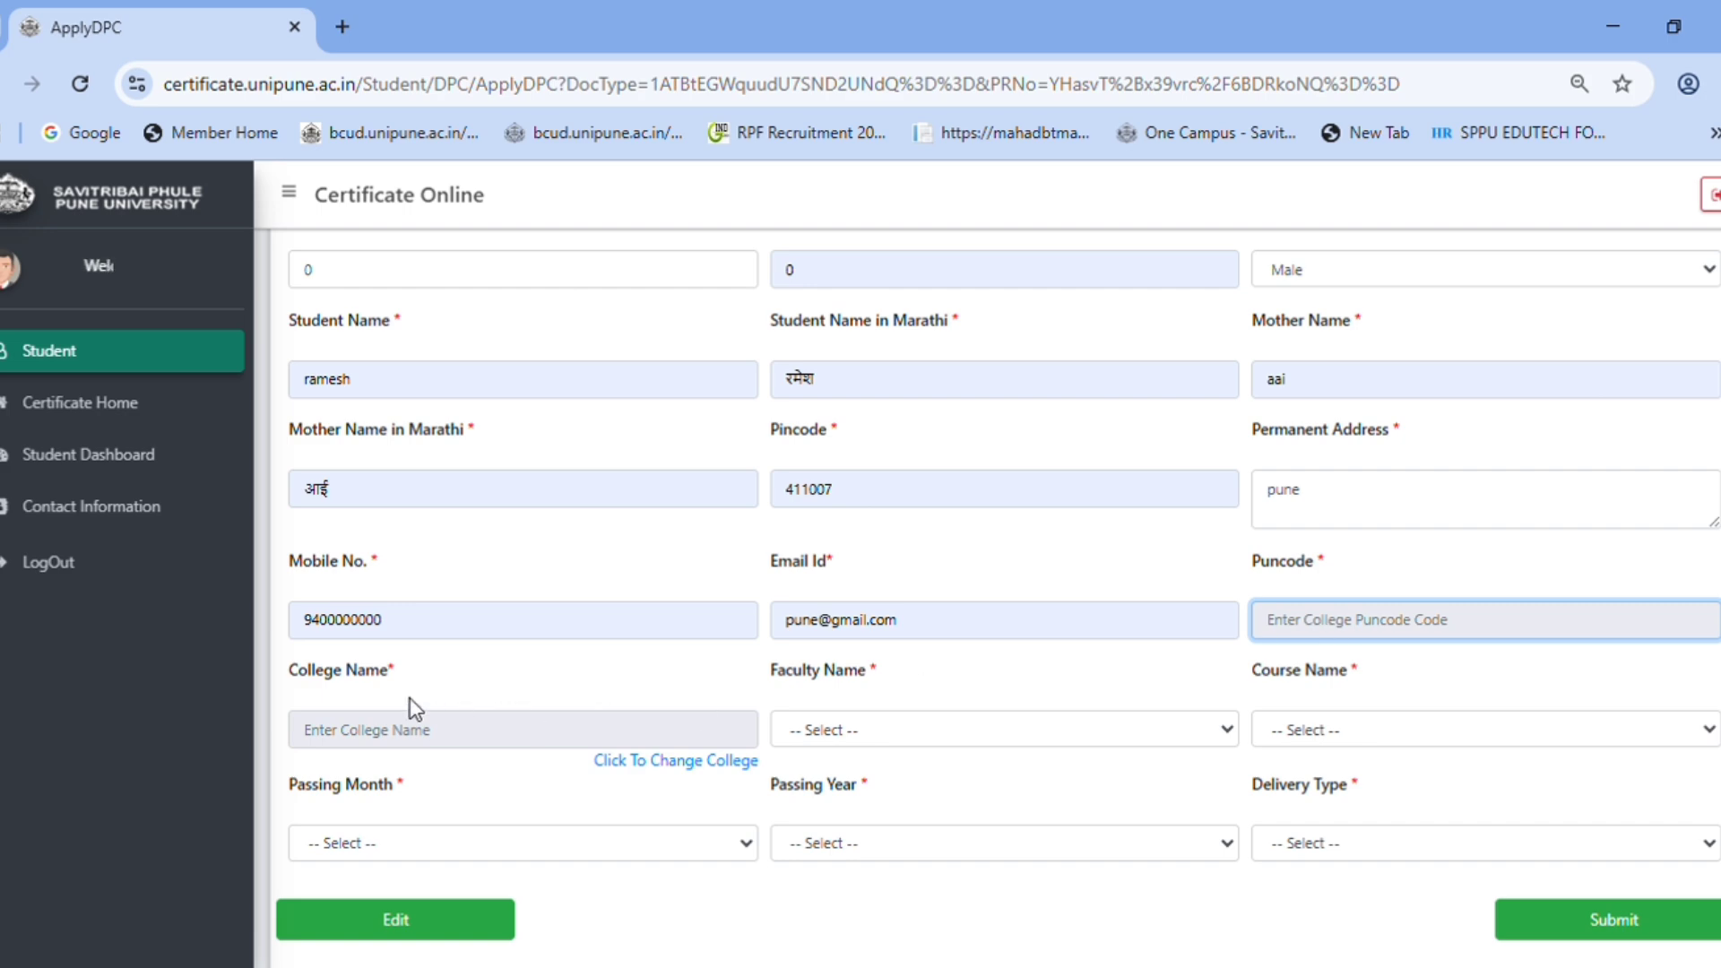
click(344, 731)
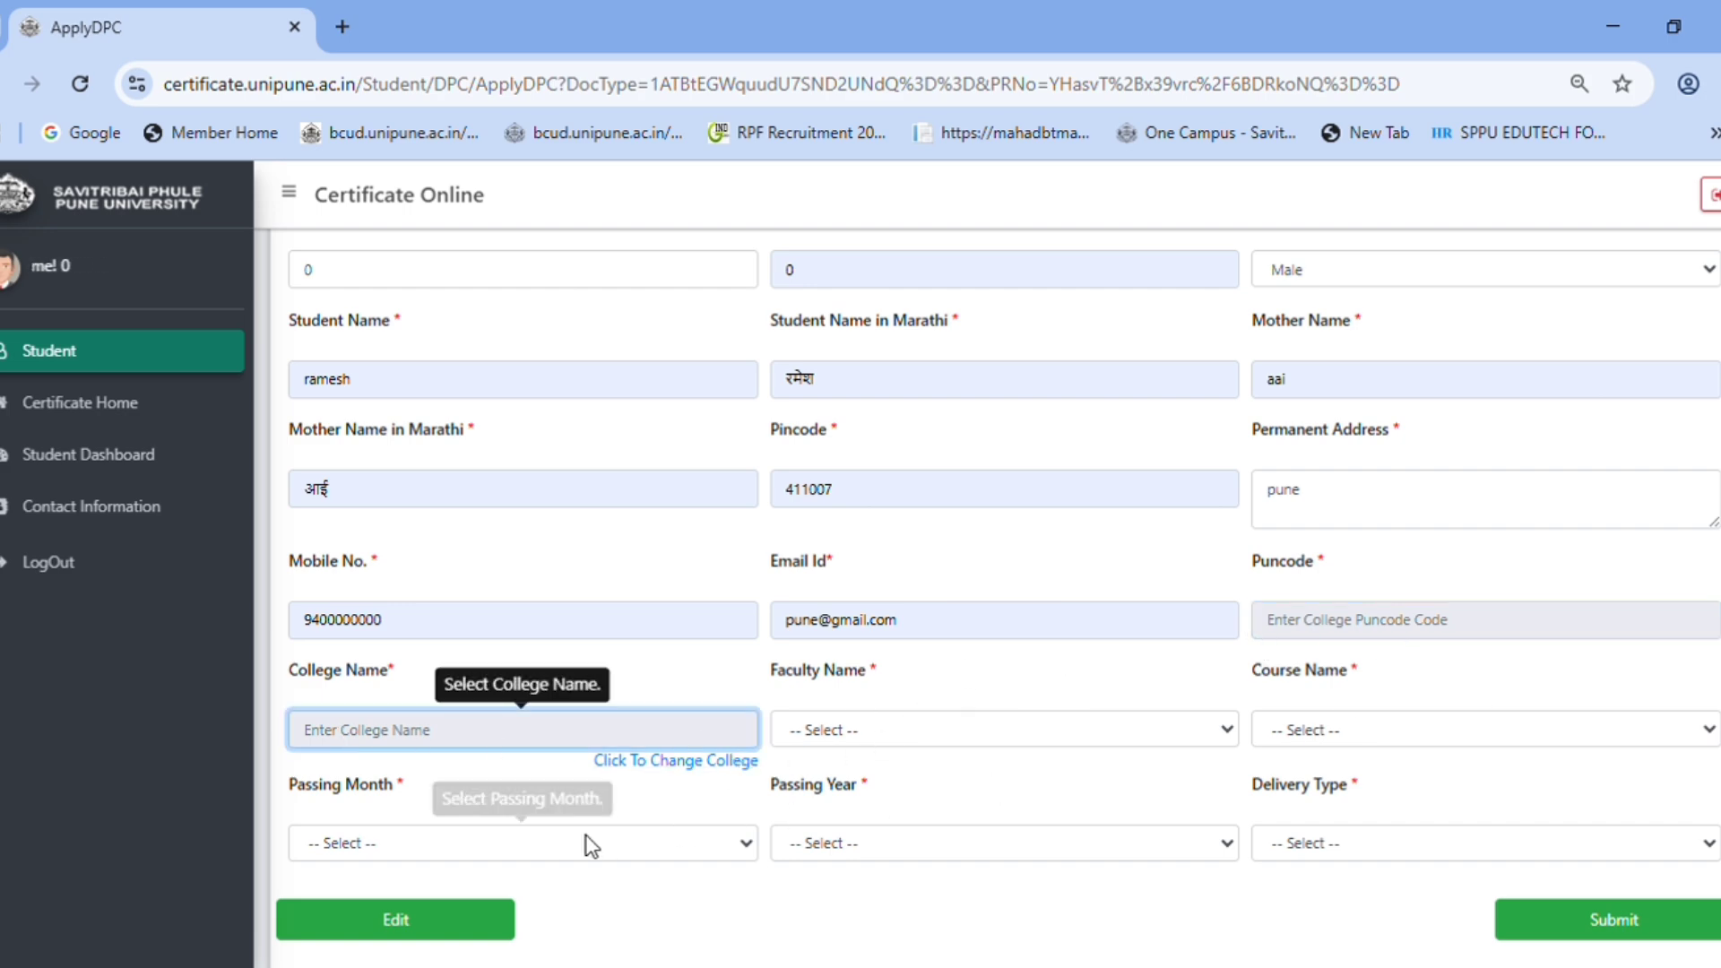
- Select New Arts, Science & Commerce College, Ahmednagar (Puncode CAAA016160) from the college list
click(652, 762)
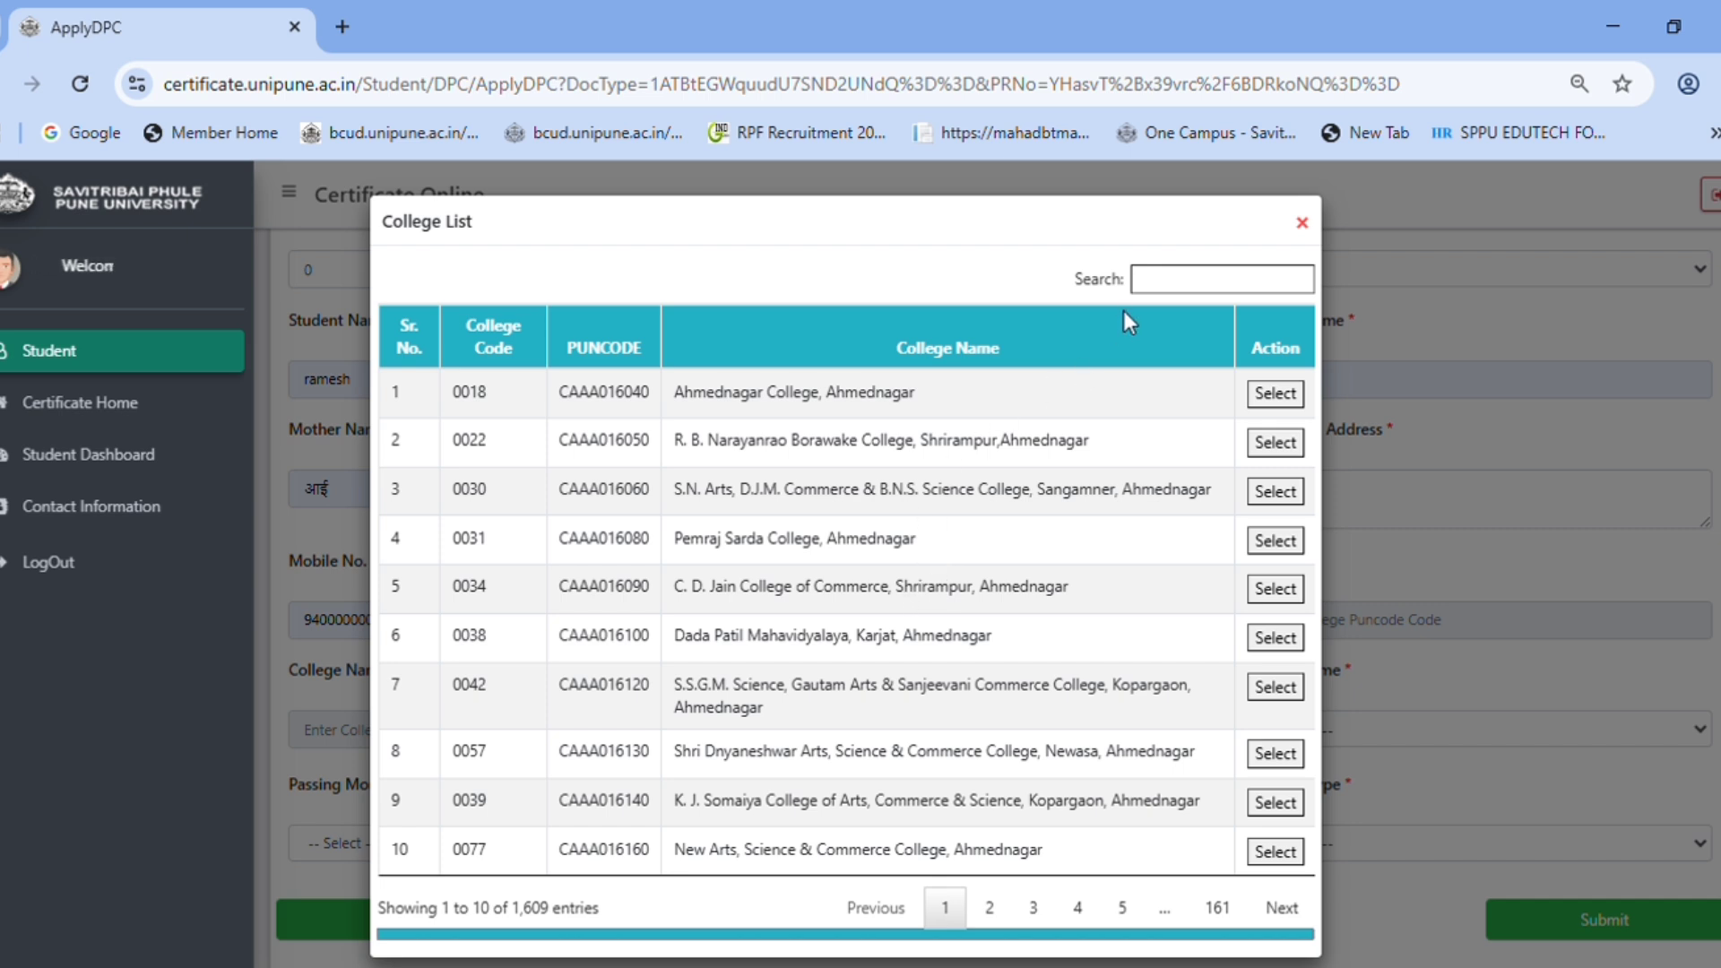
click(1205, 292)
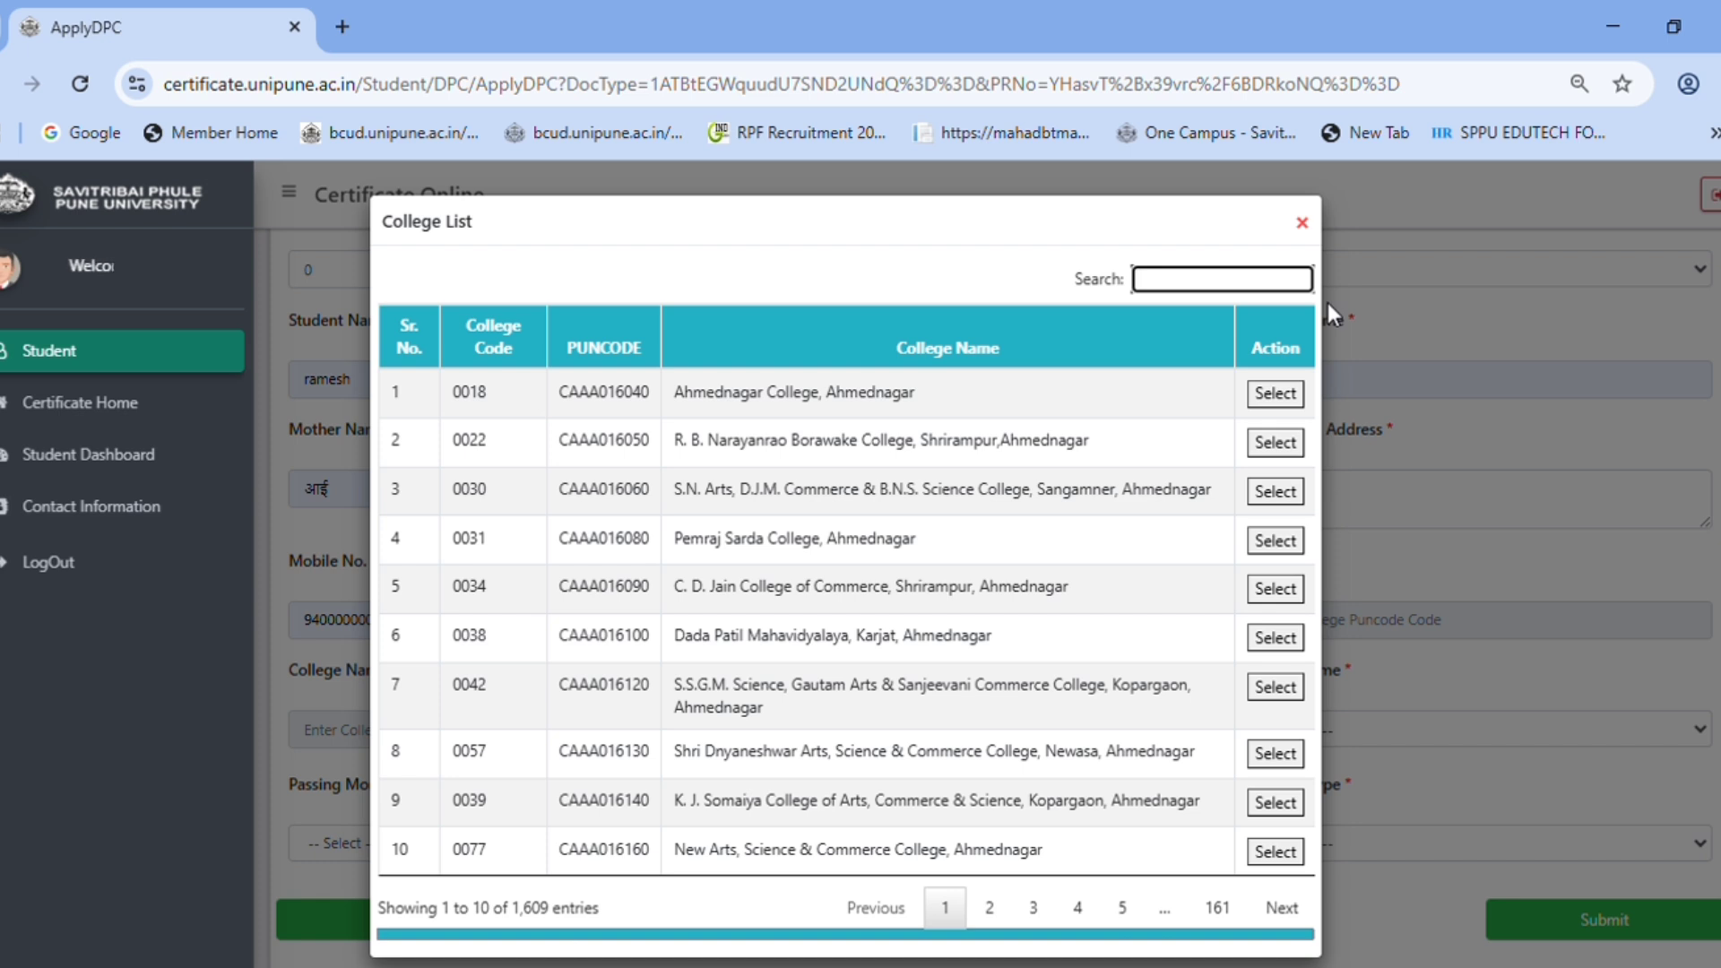
drag(564, 393, 656, 395)
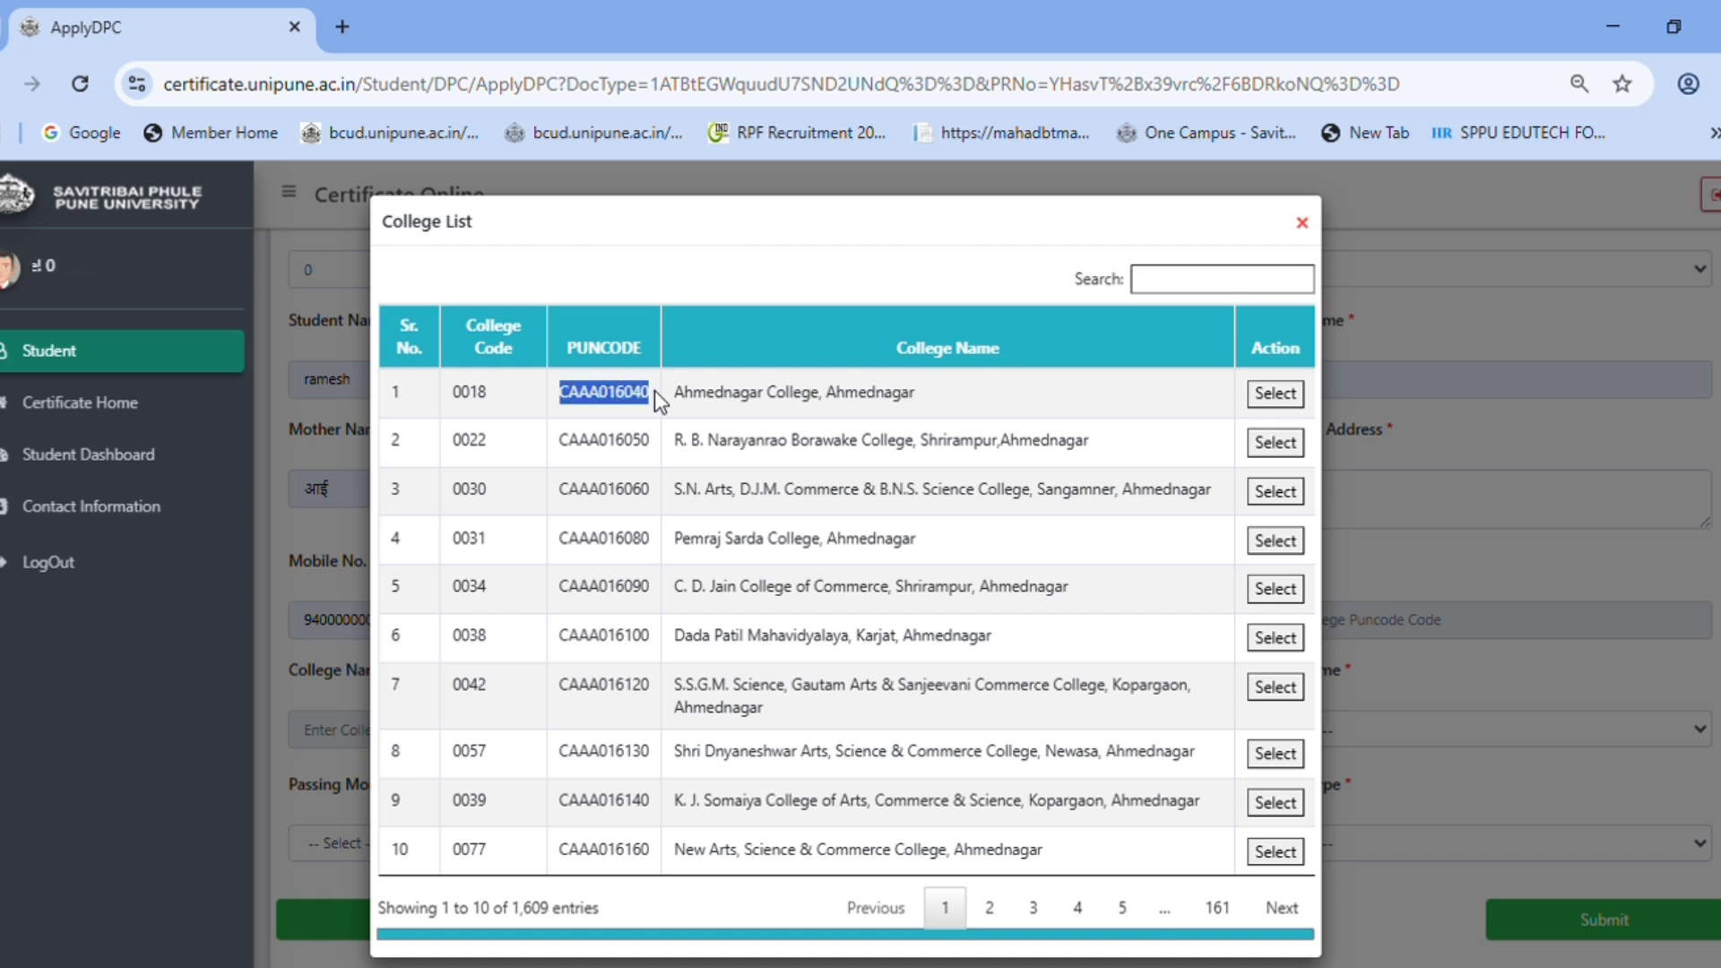
click(1219, 285)
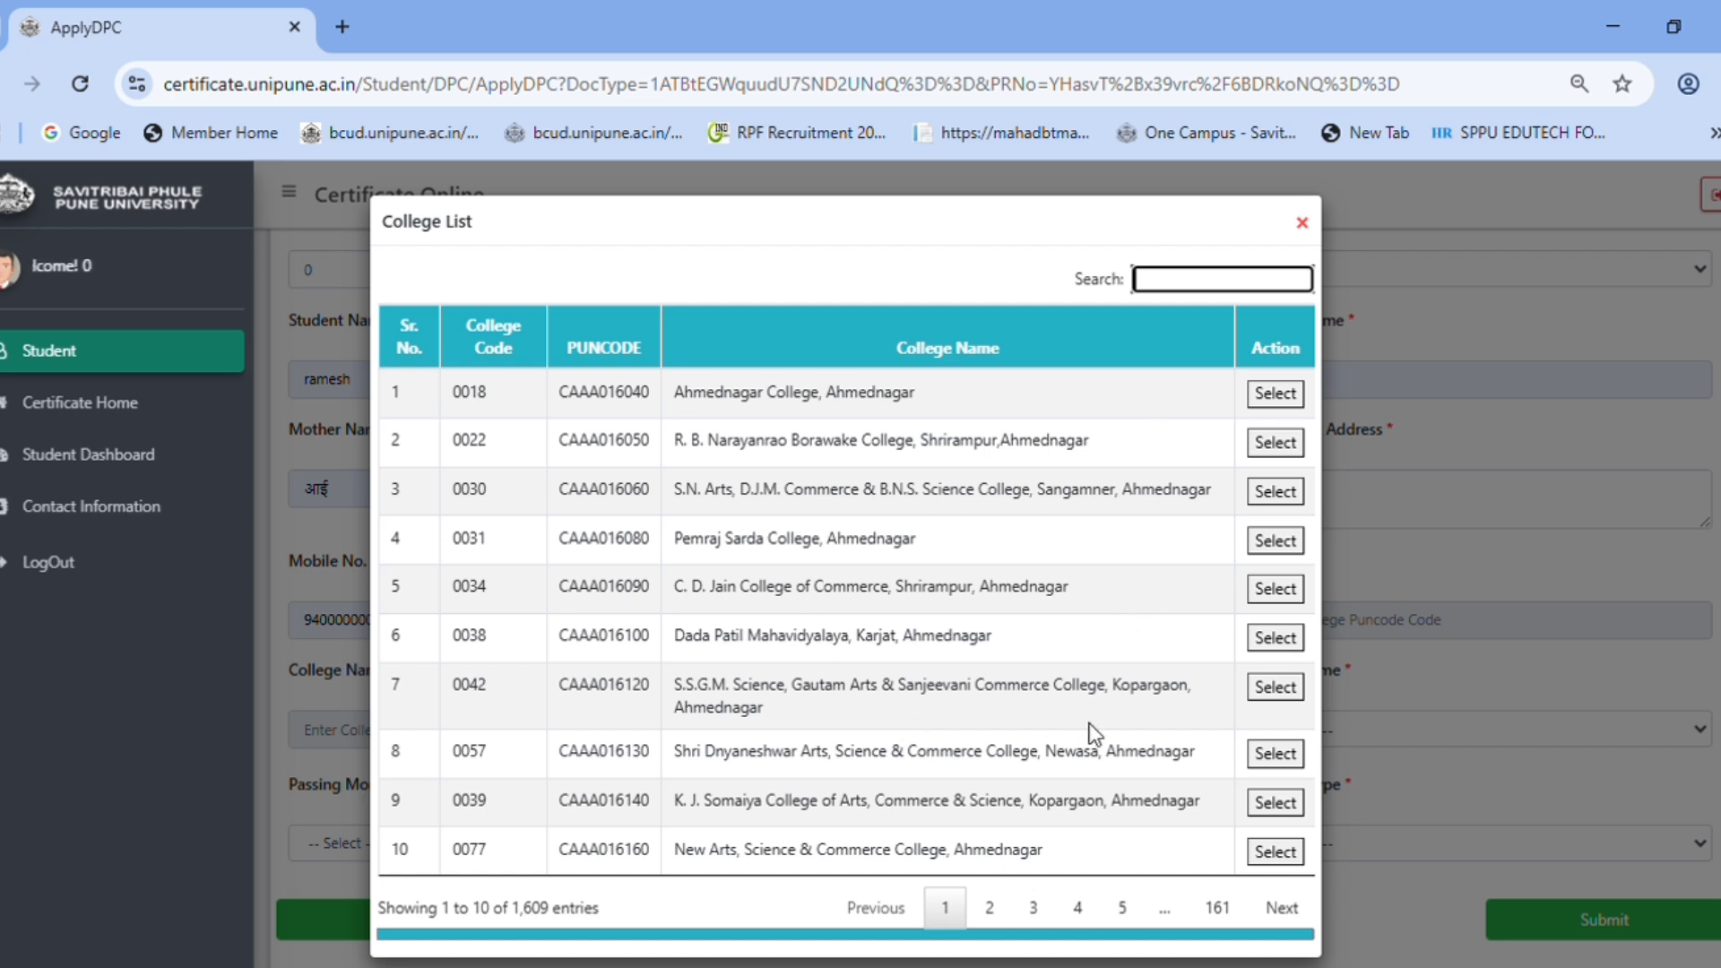
double_click(618, 394)
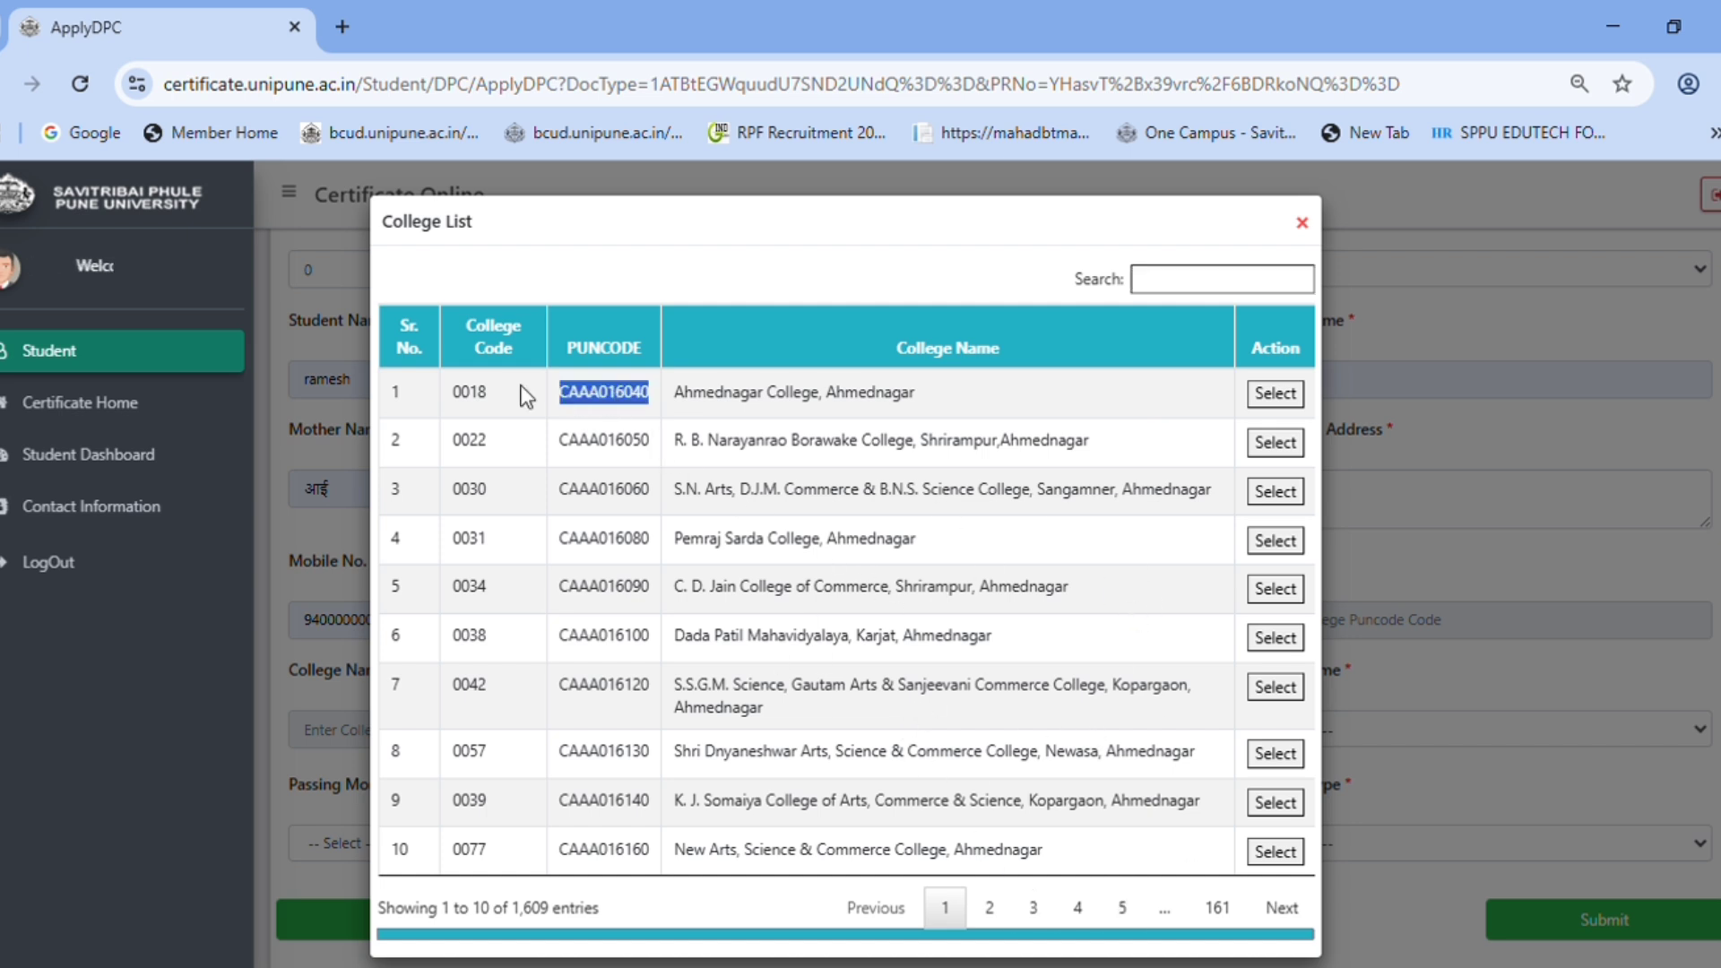
double_click(473, 394)
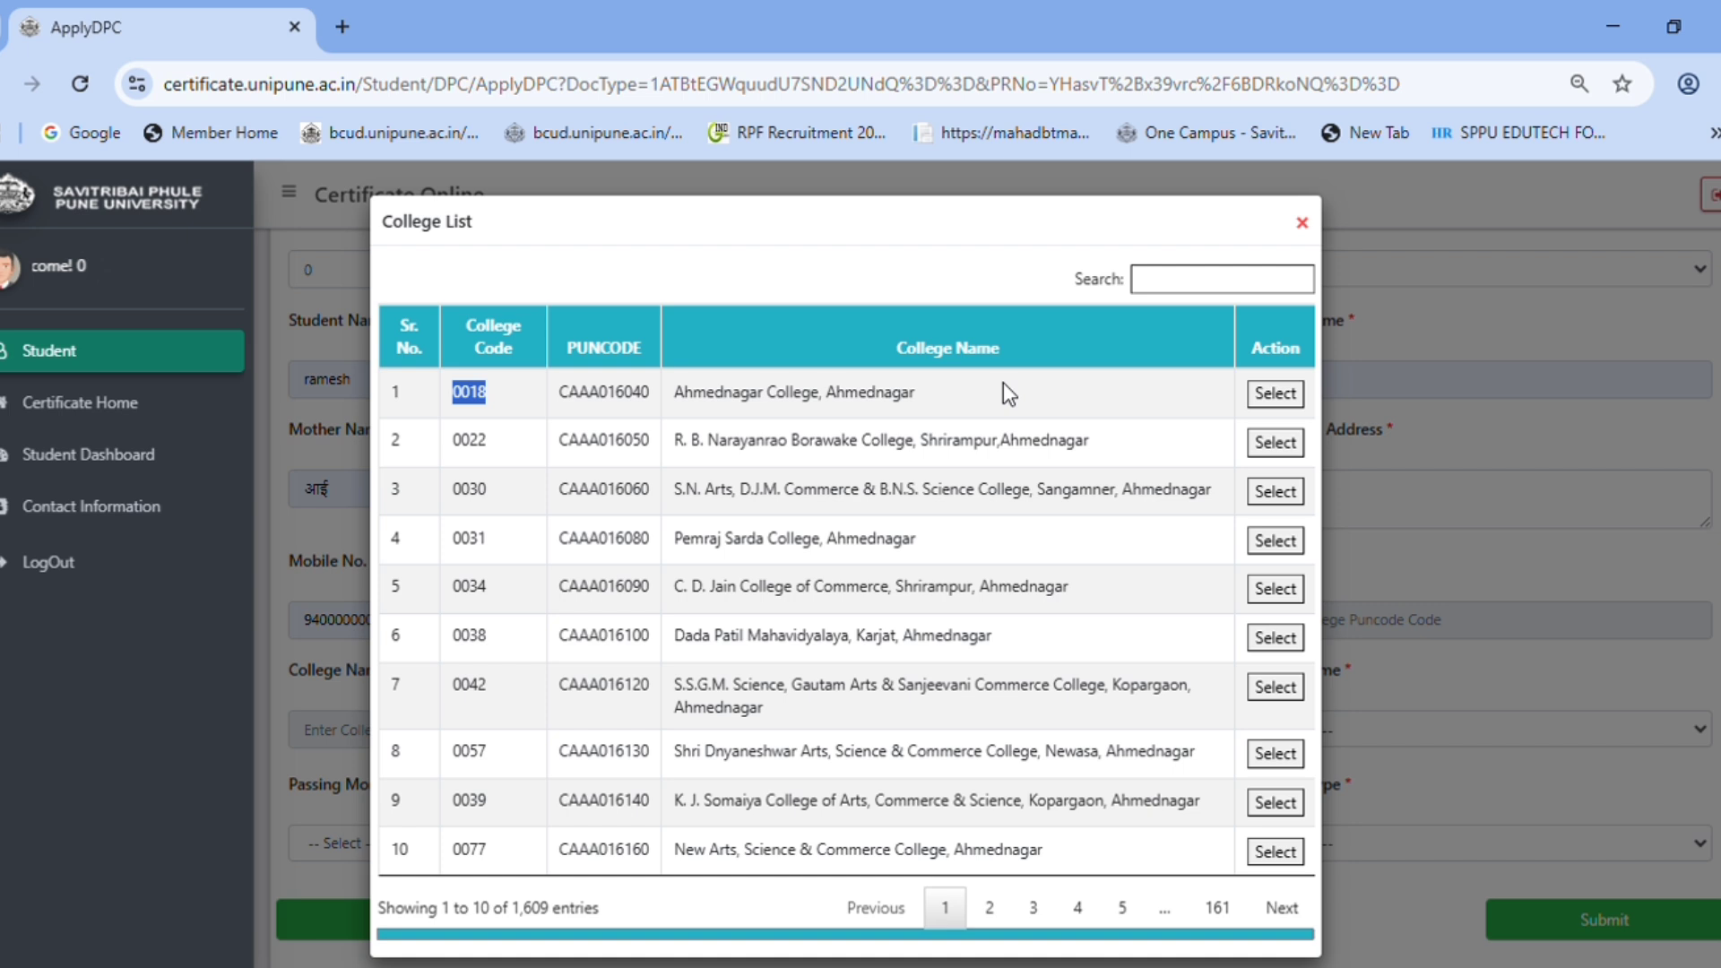
click(1206, 284)
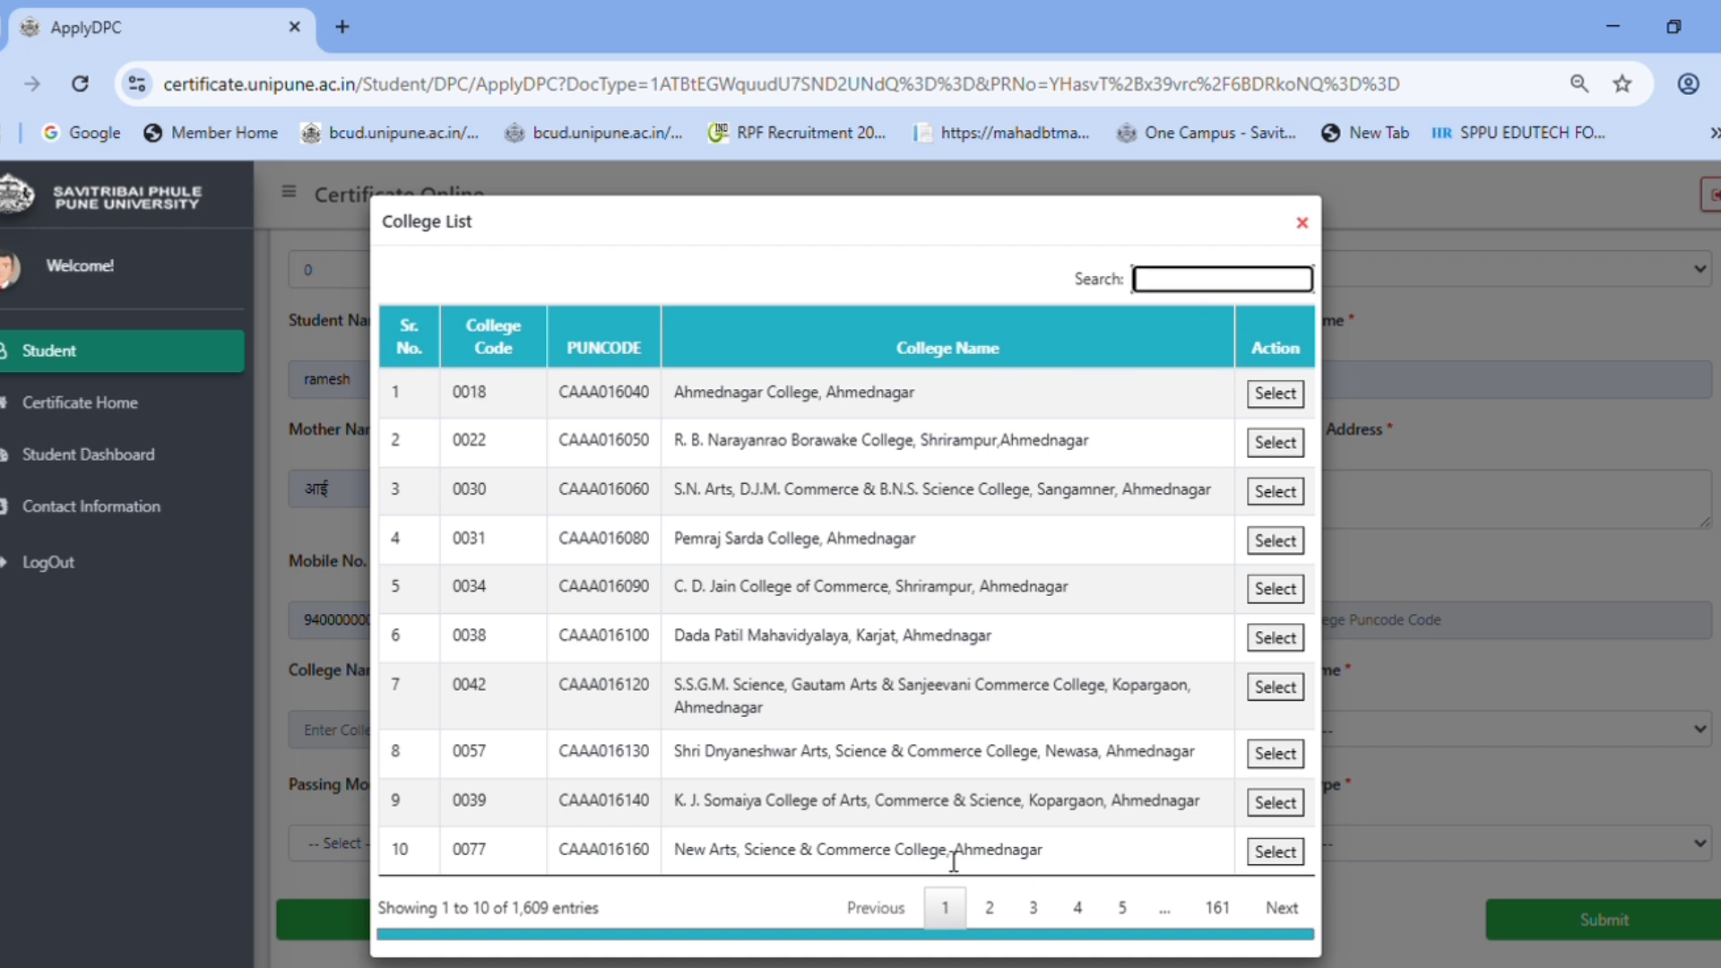
click(1275, 852)
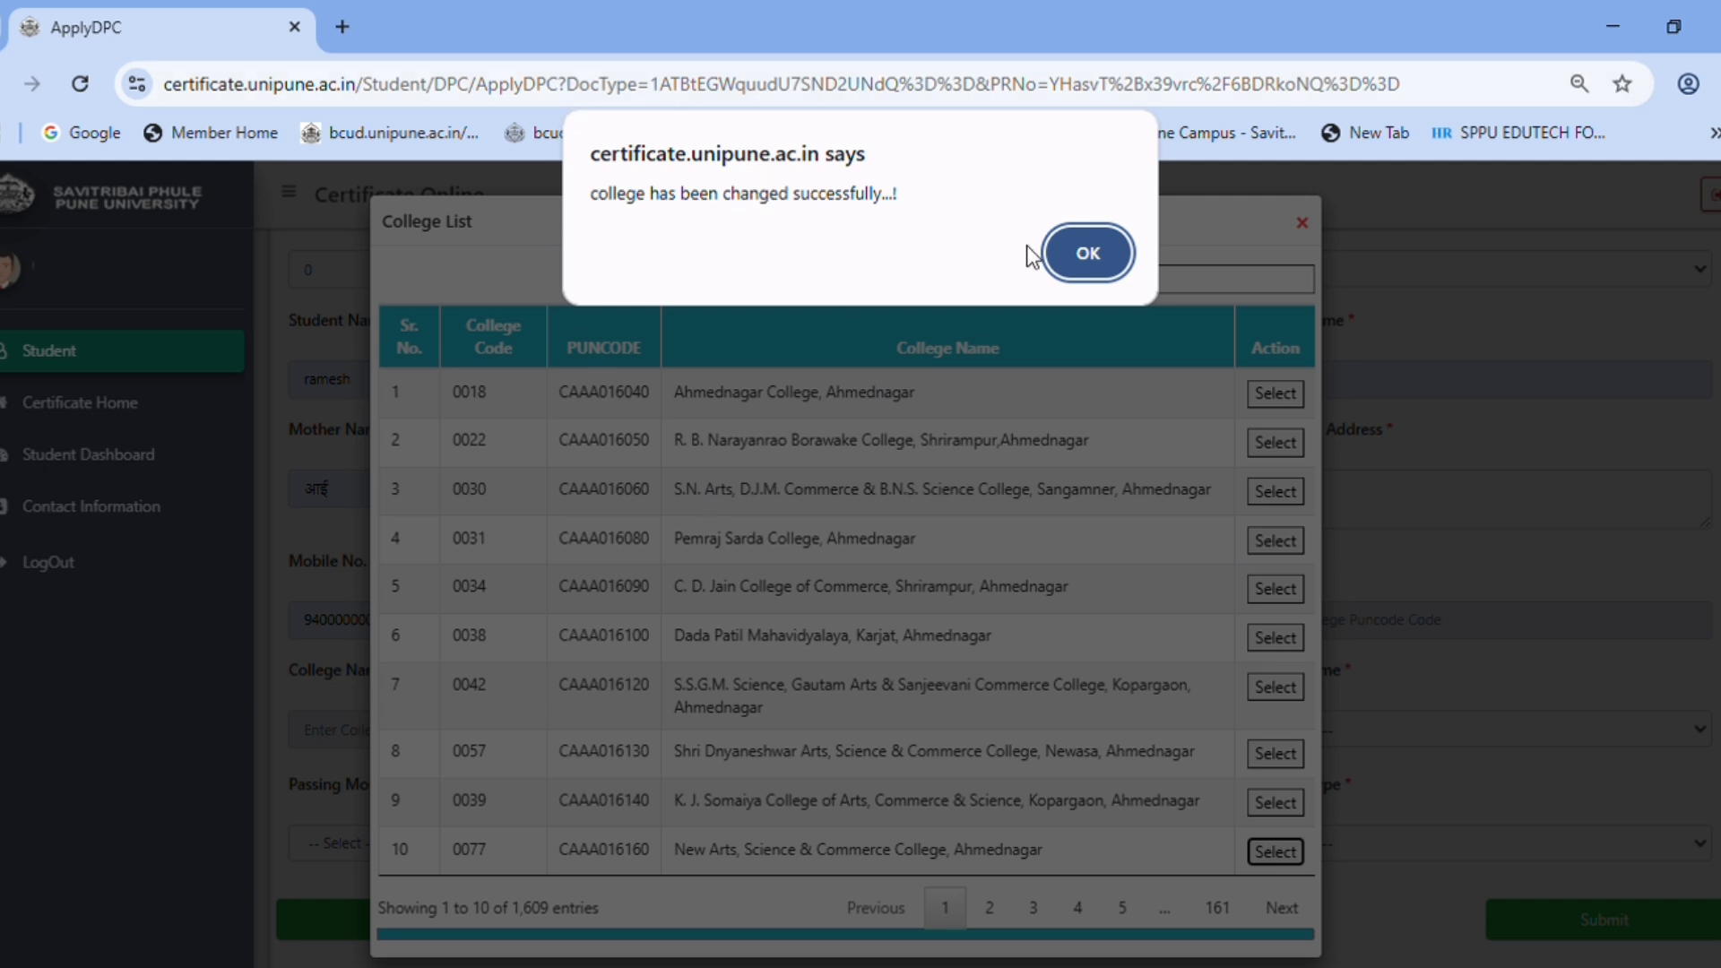
click(1088, 255)
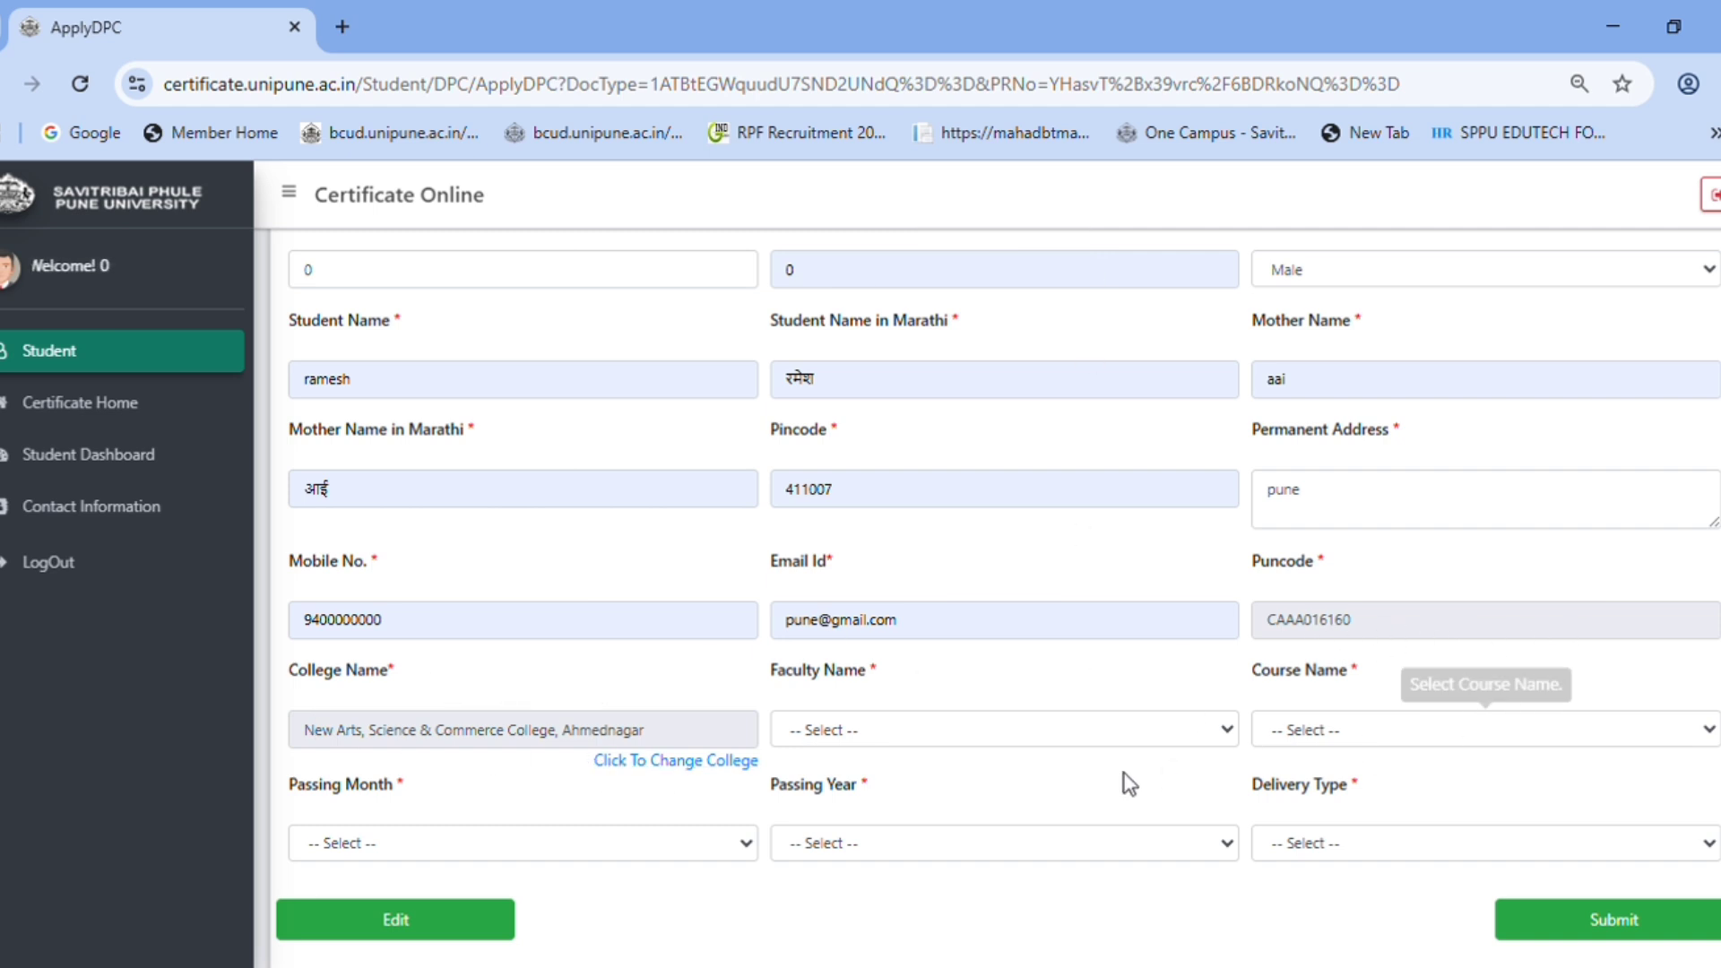
- Set faculty to Management and course to Master of Business Administration (Project Management)
click(952, 750)
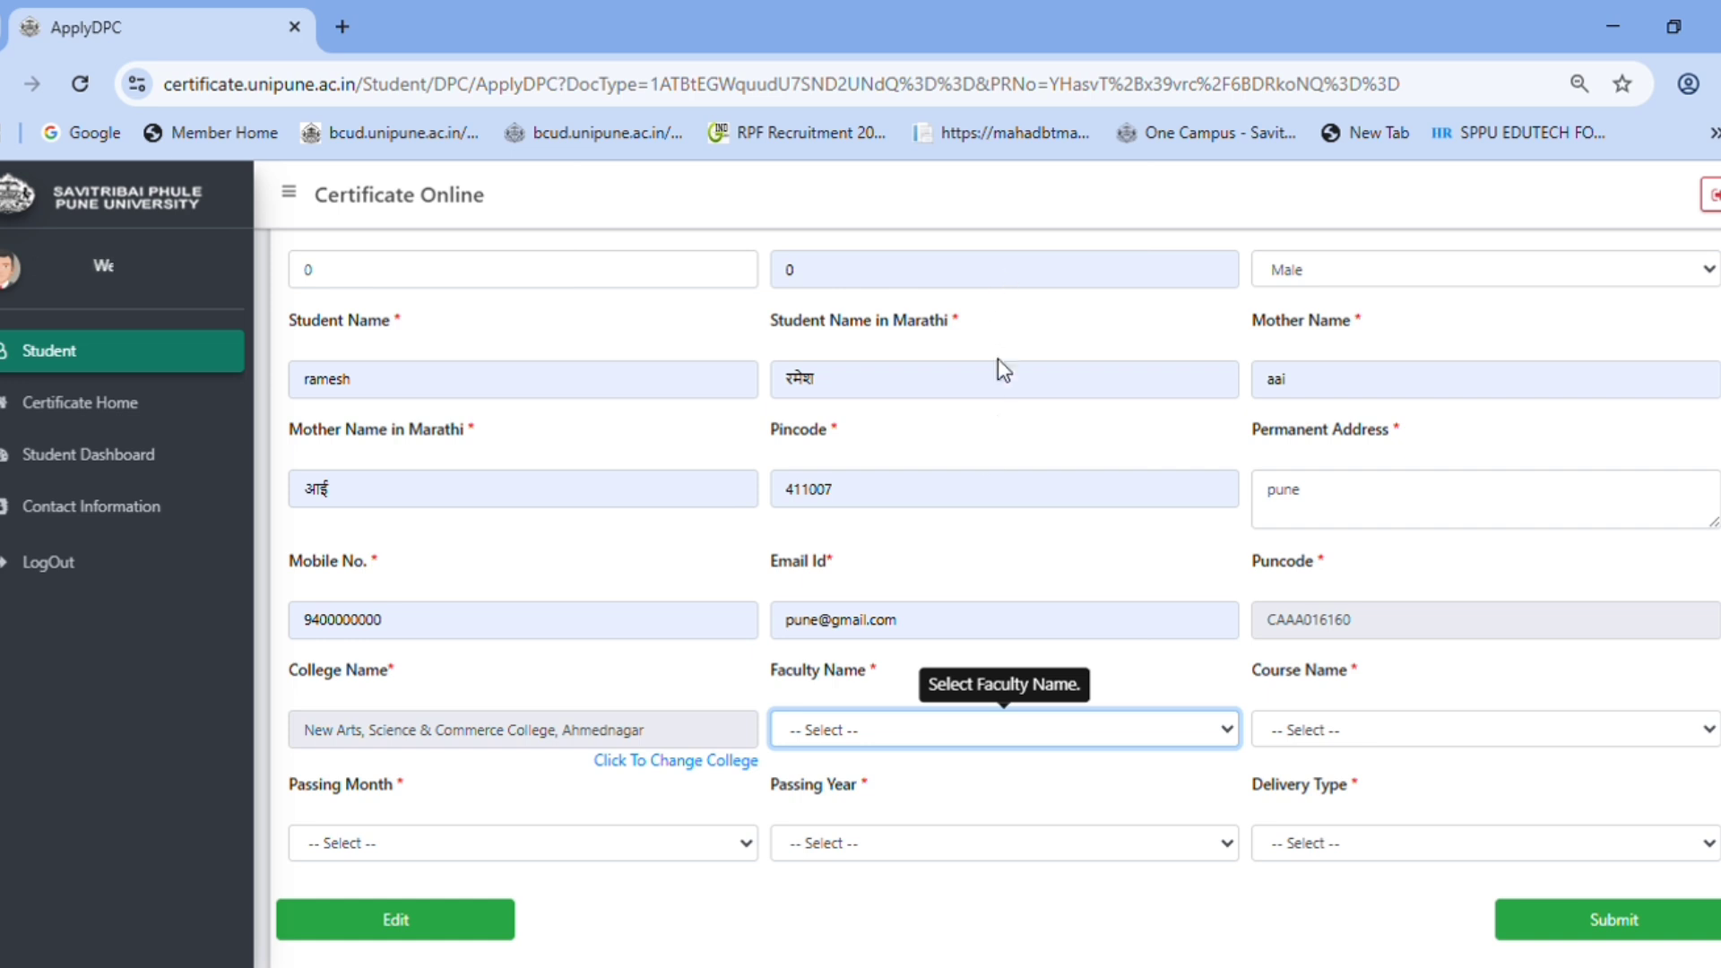
key(Down)
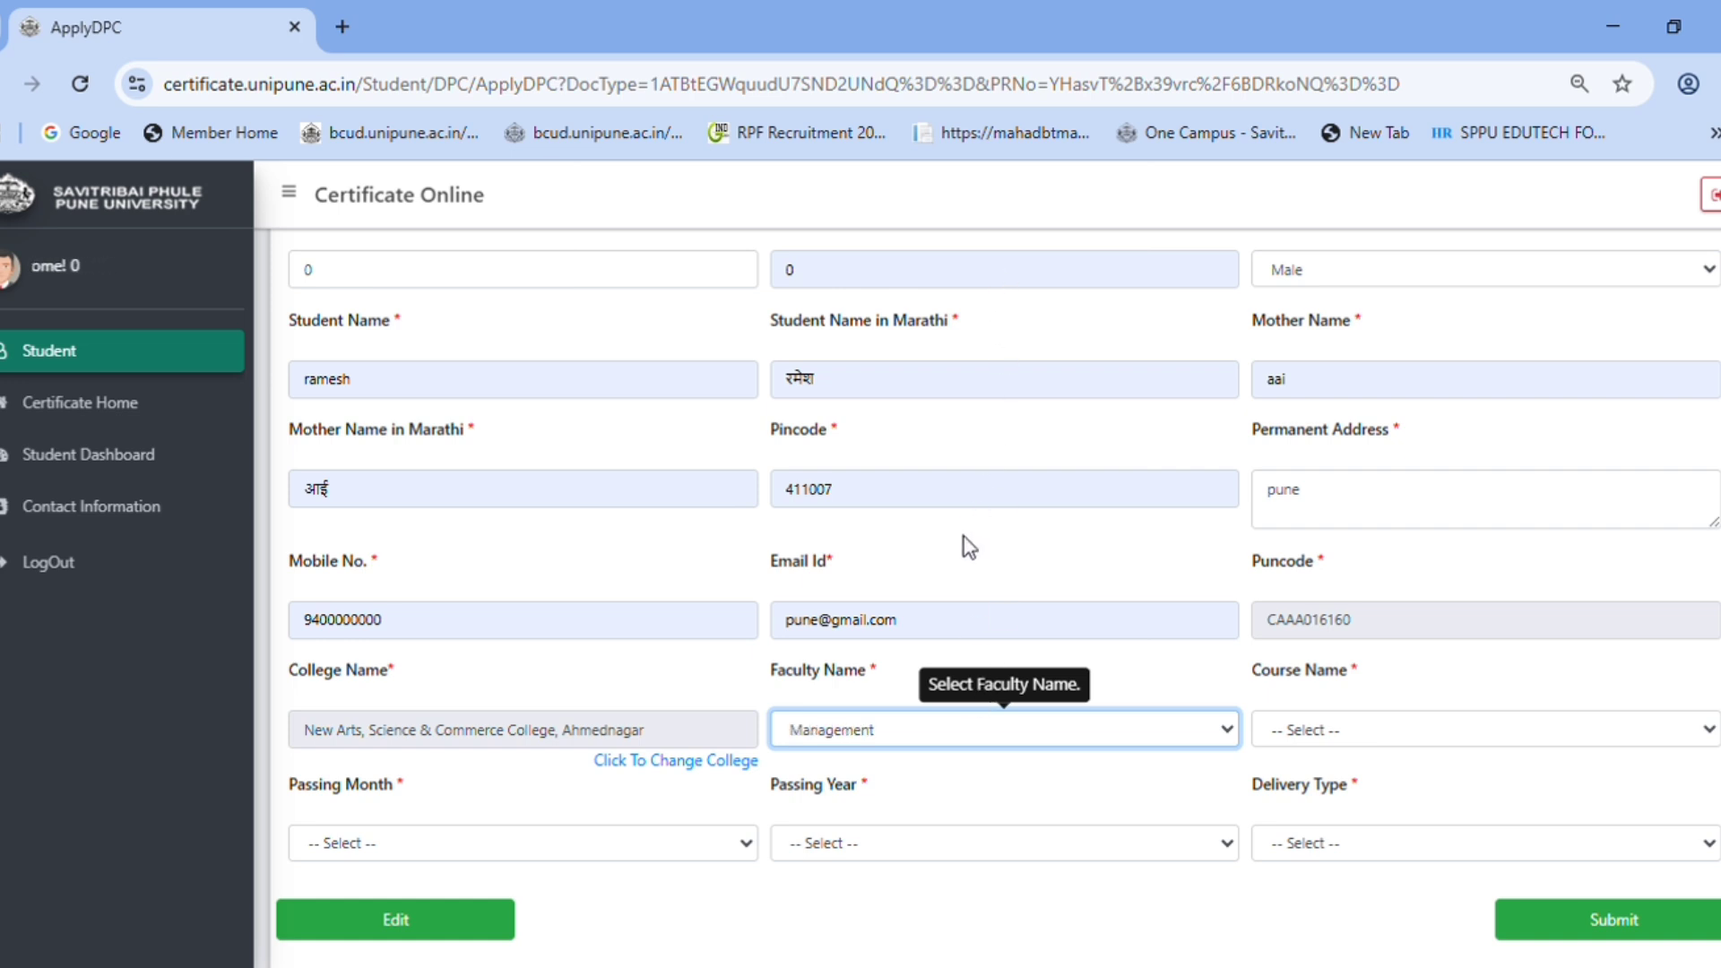
click(1402, 723)
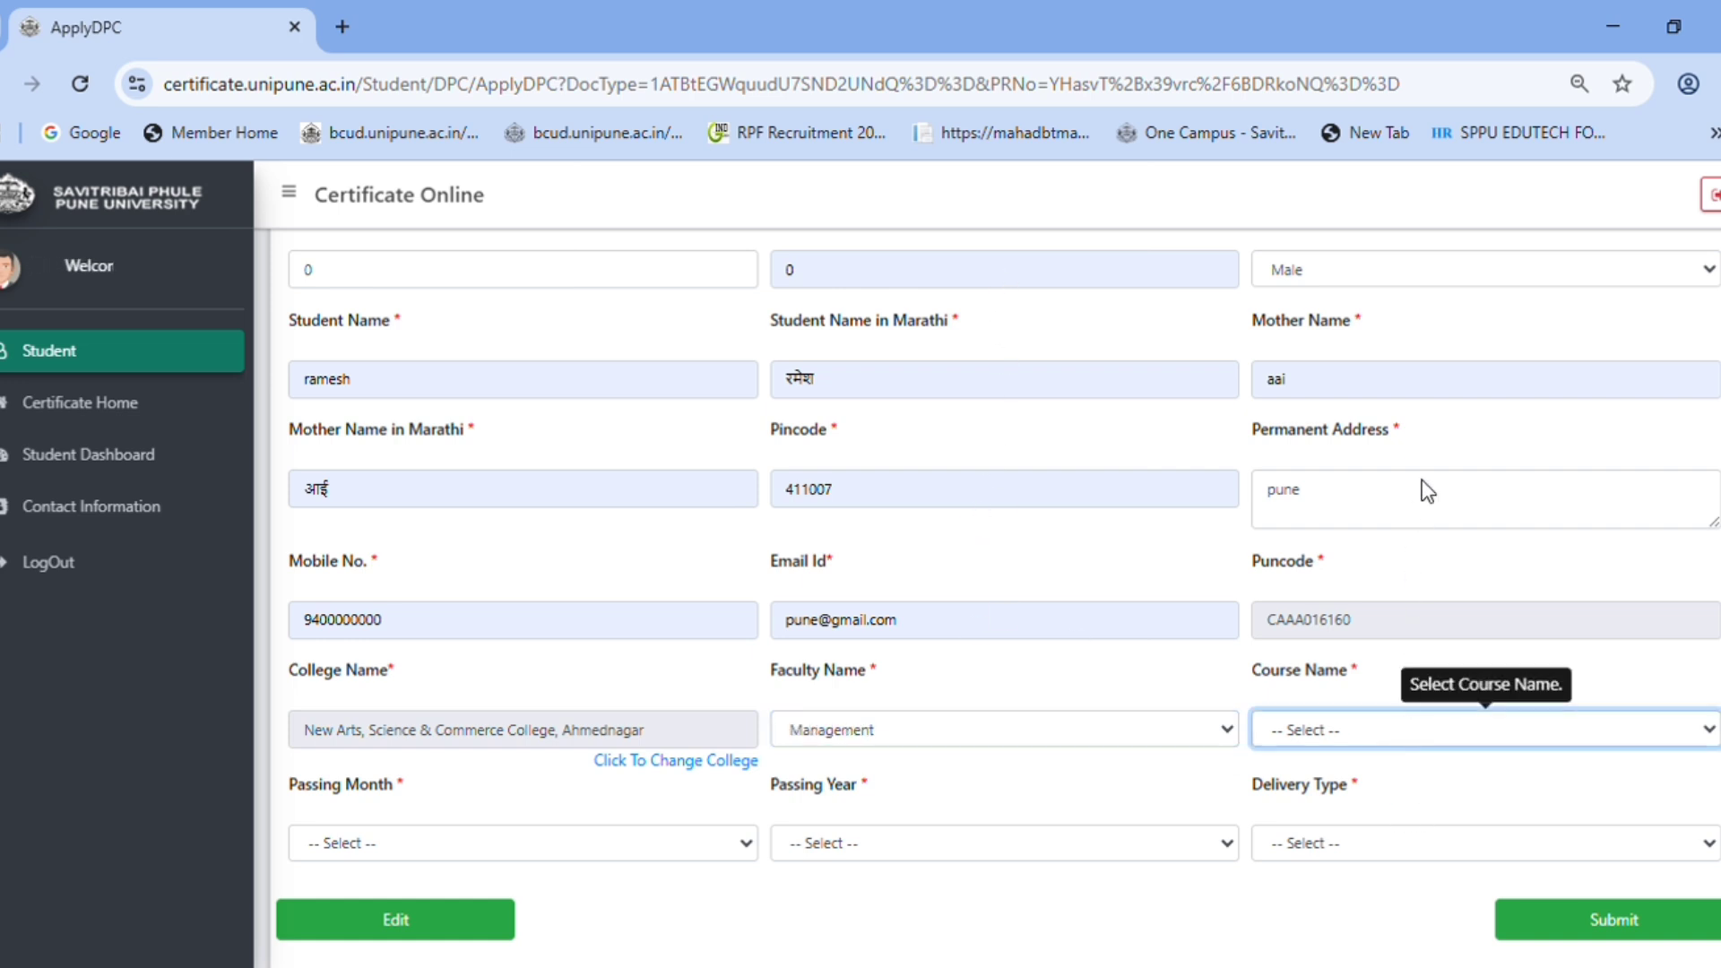
key(Down)
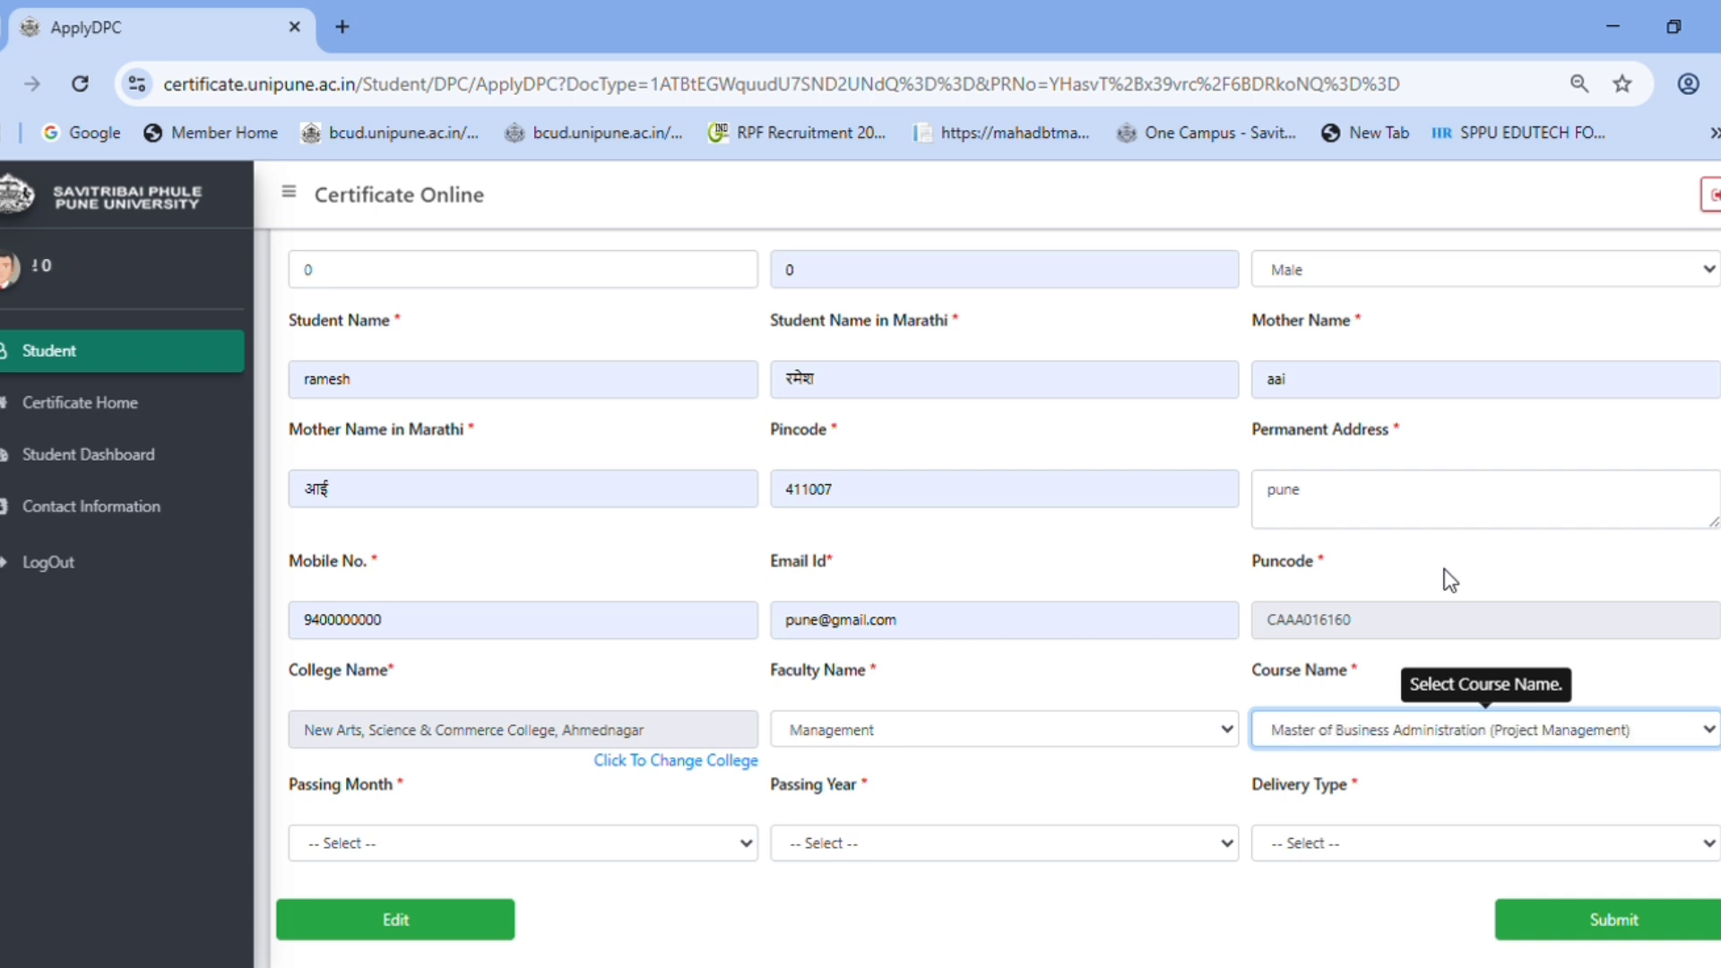
scroll(1439, 615, down, 1)
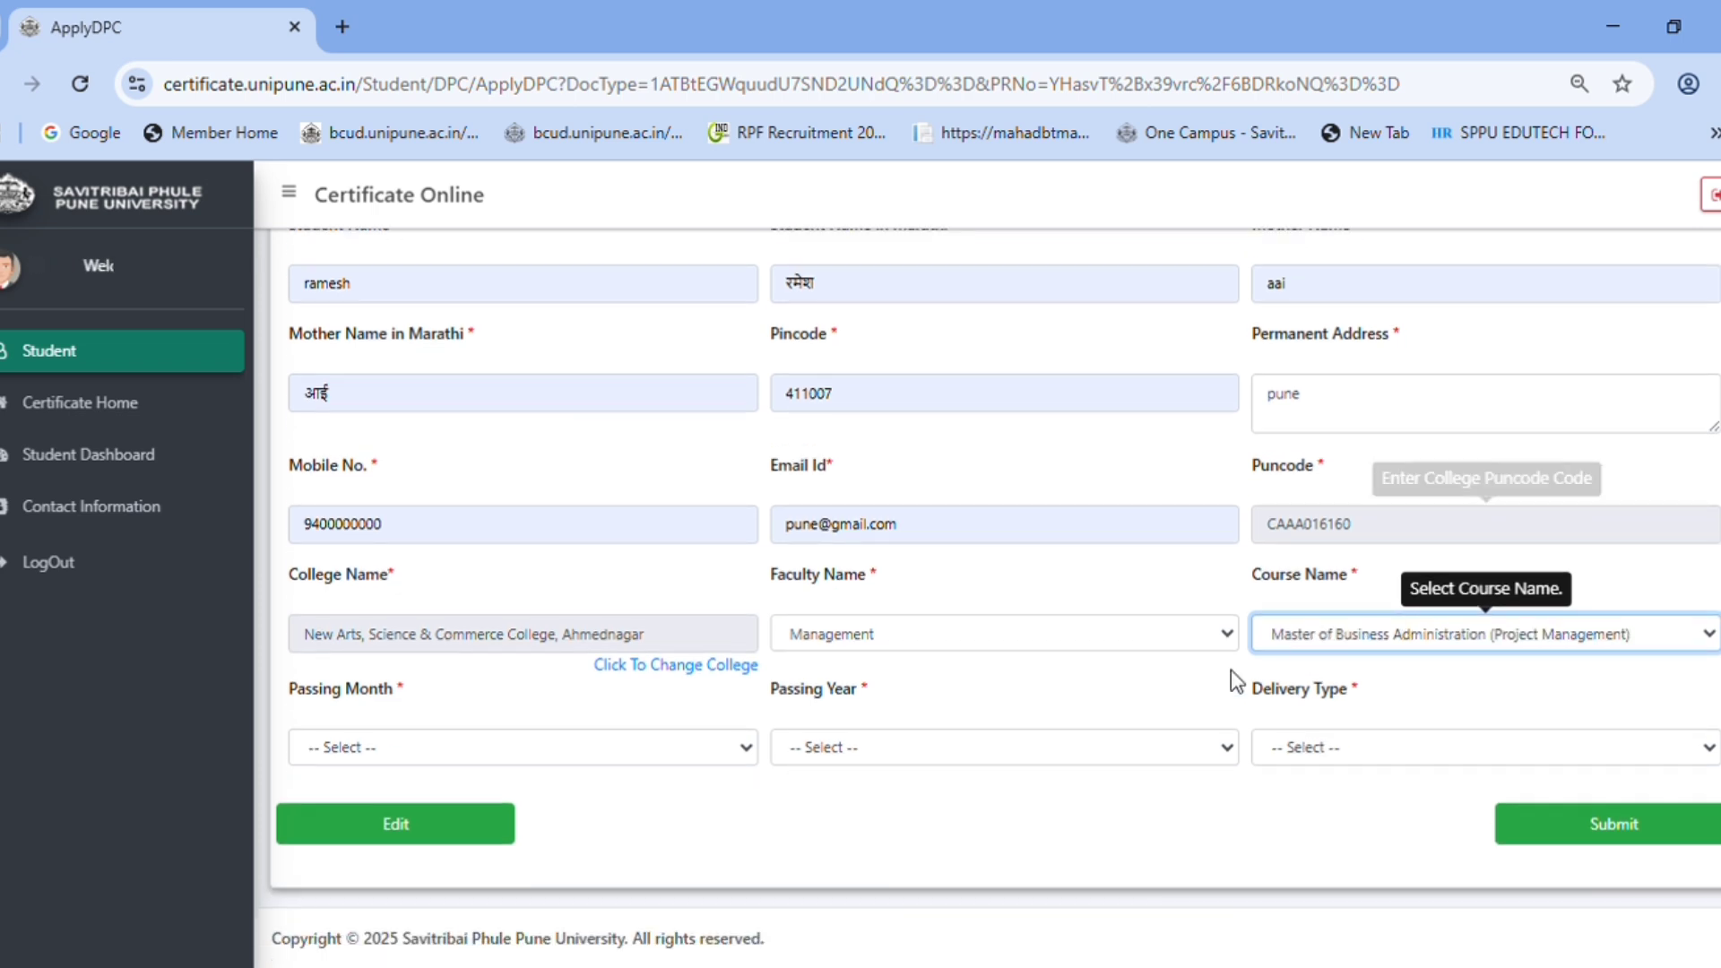
- Set passing month April, year 2024, delivery By Hand, and submit the form
click(387, 759)
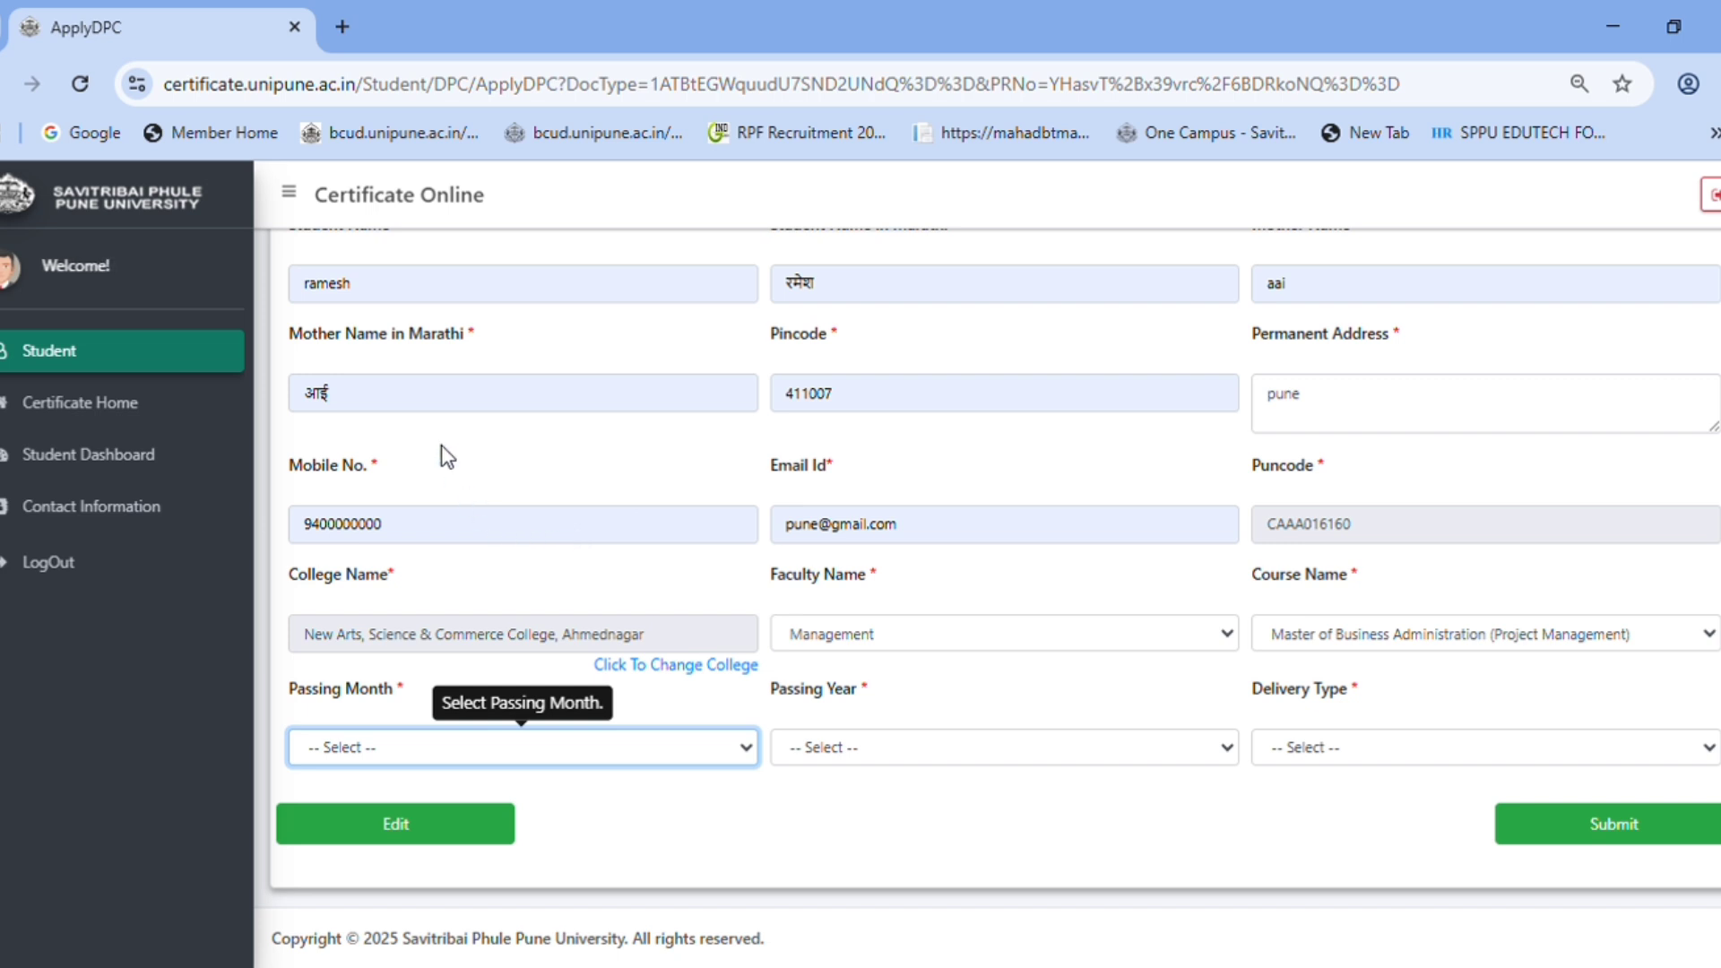
key(a)
key(Tab)
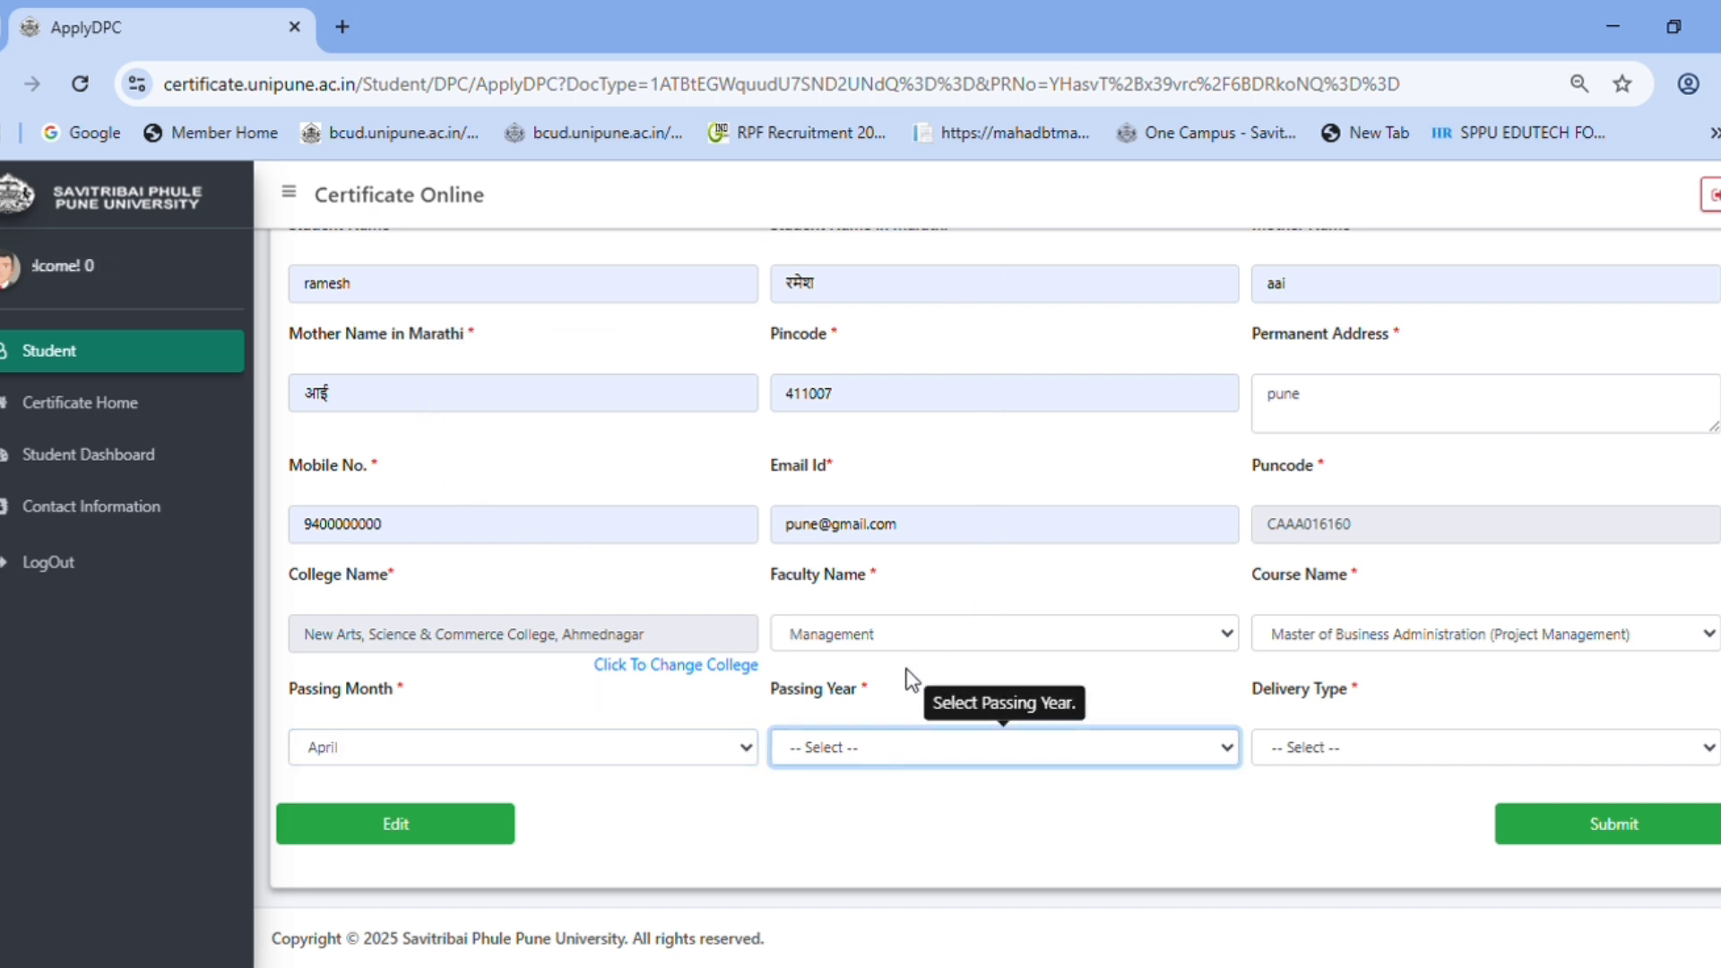
key(2)
key(Tab)
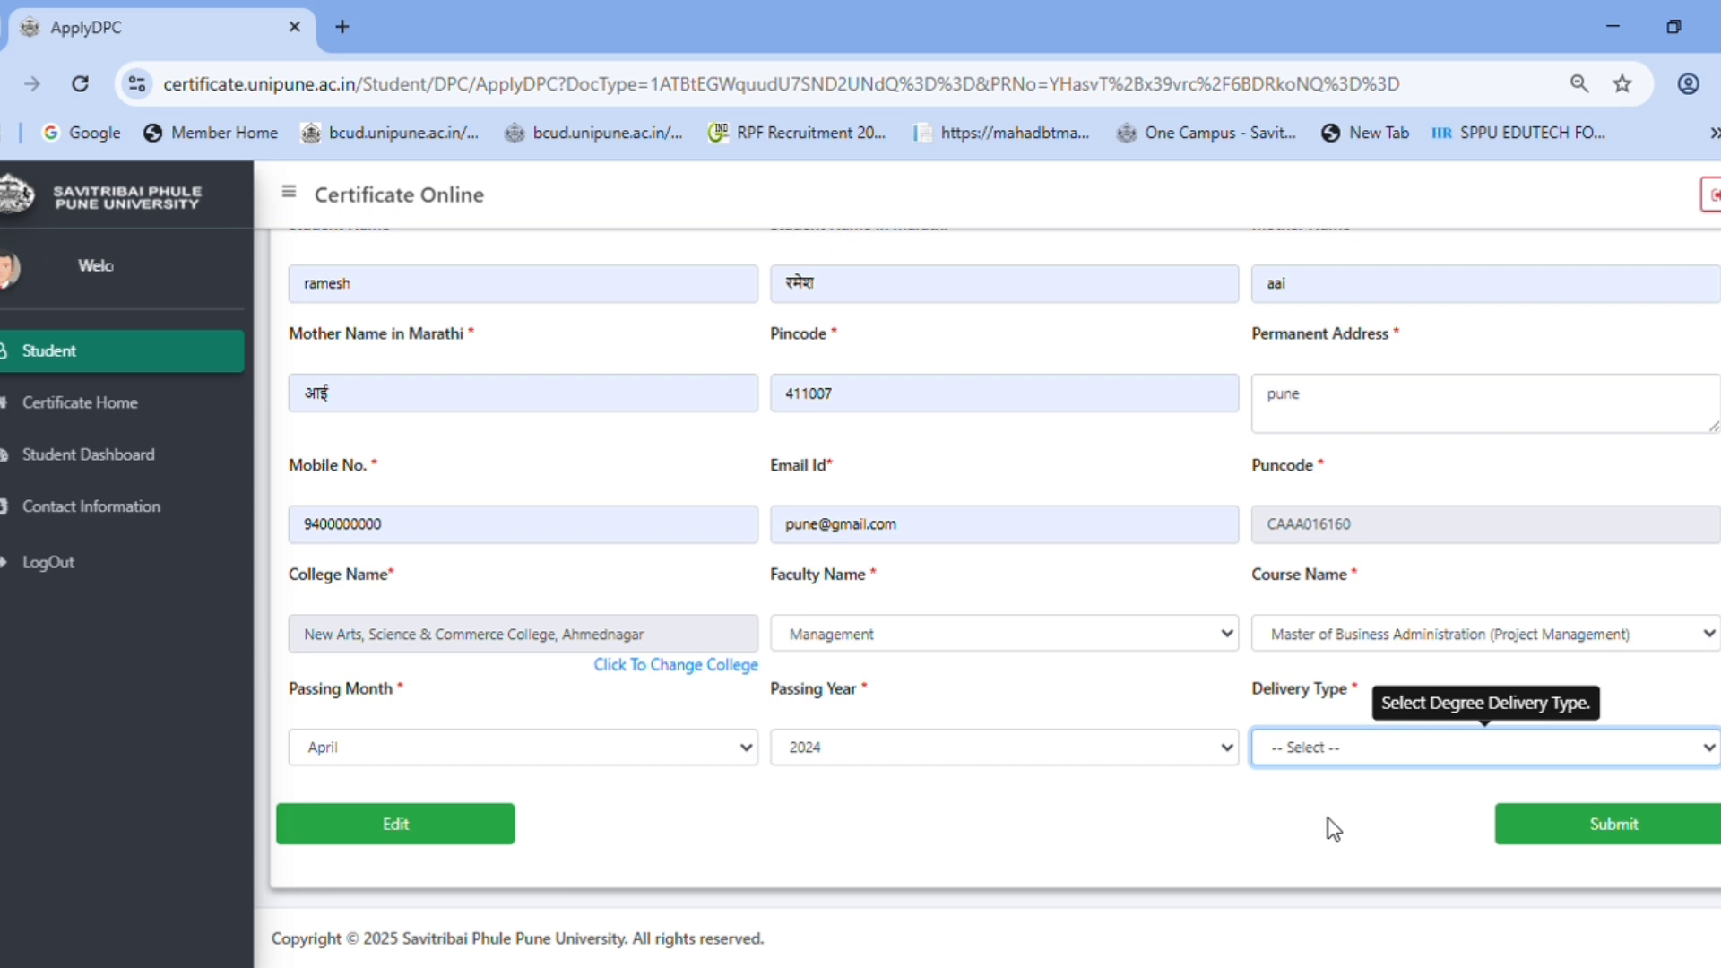
key(b)
key(b)
key(b)
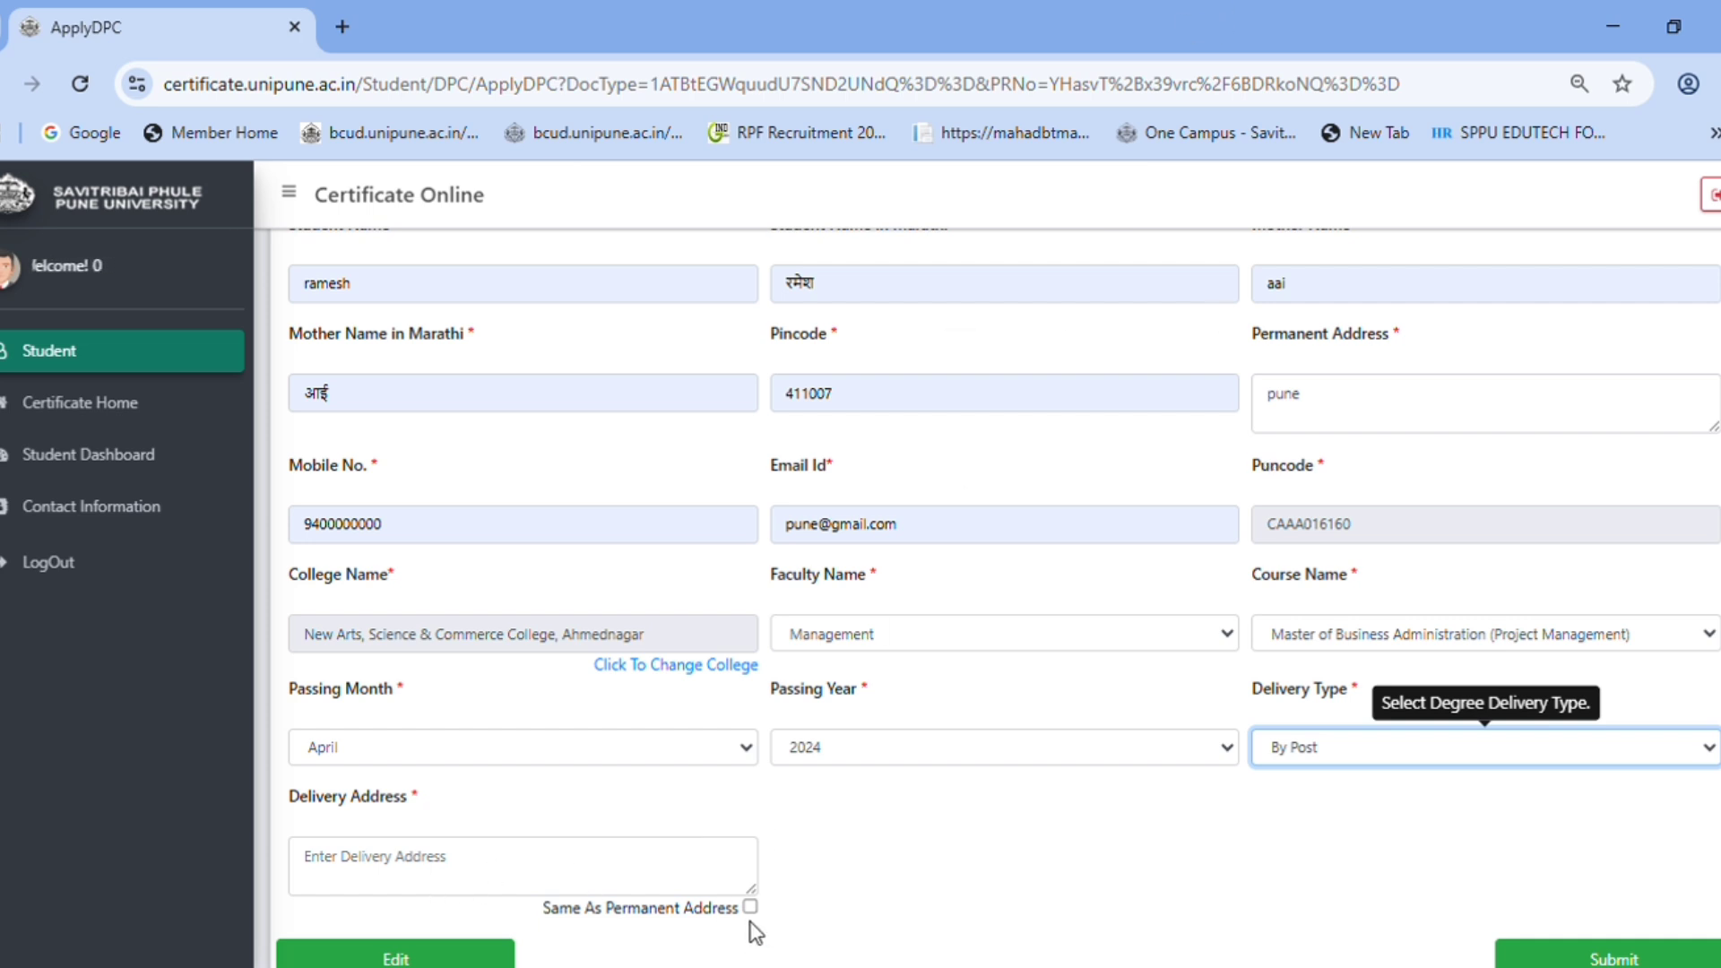
click(750, 907)
click(1309, 761)
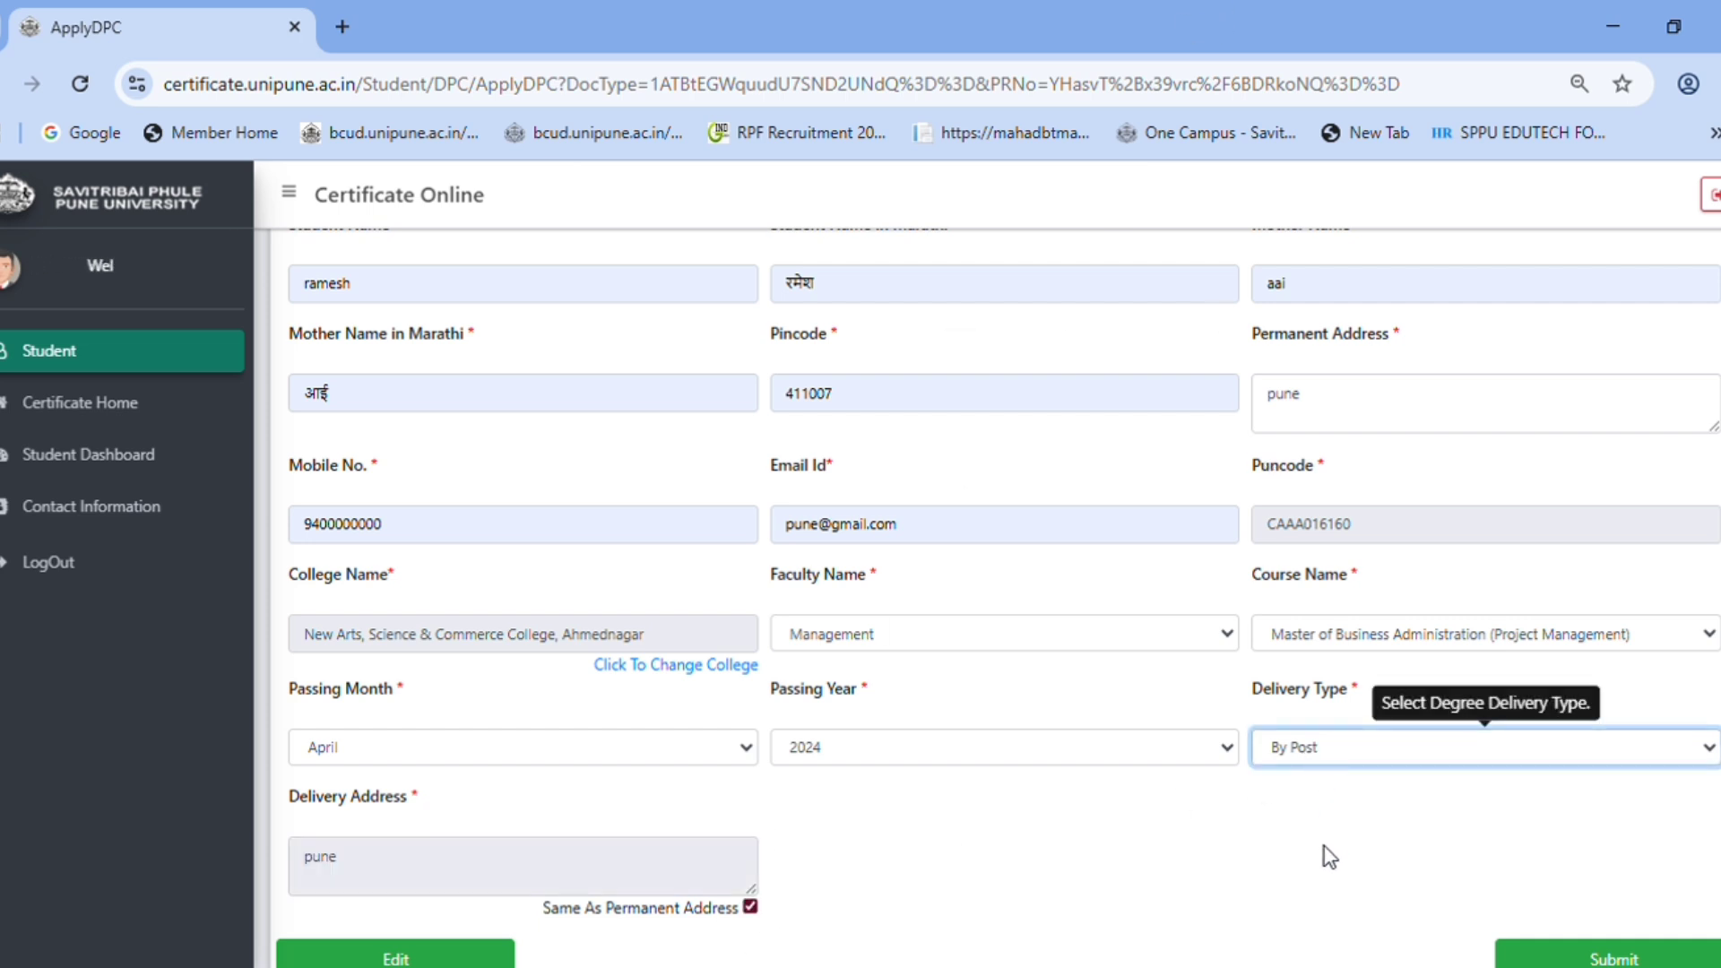
key(b)
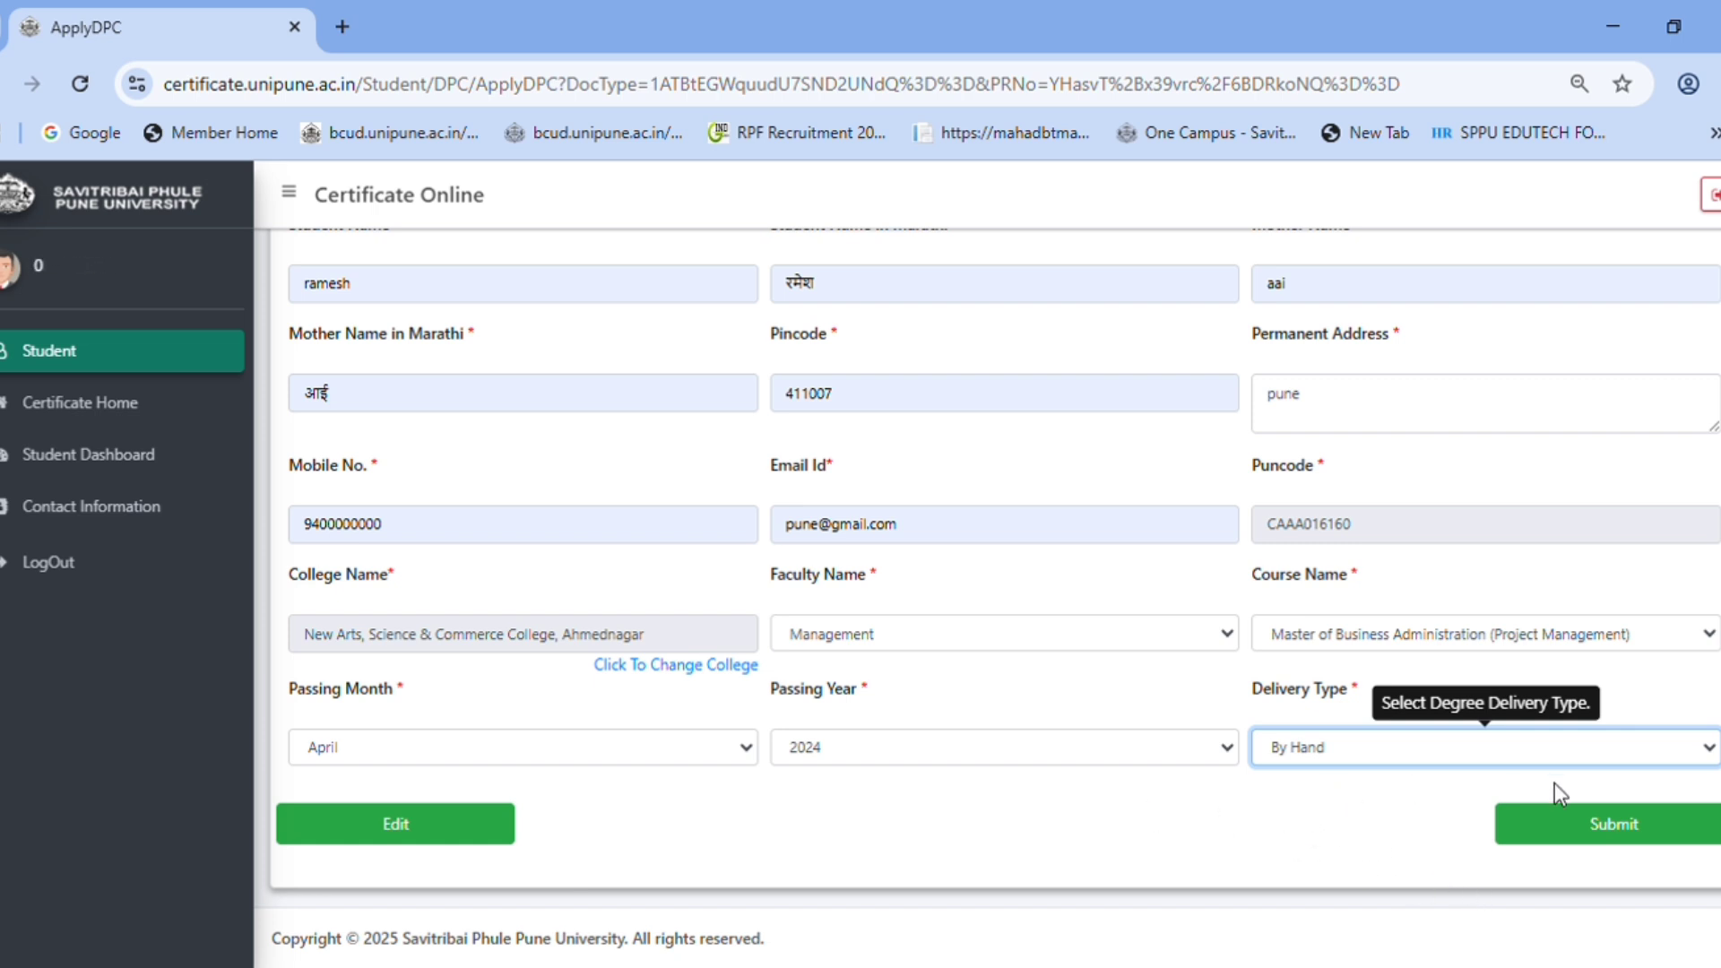
click(1614, 829)
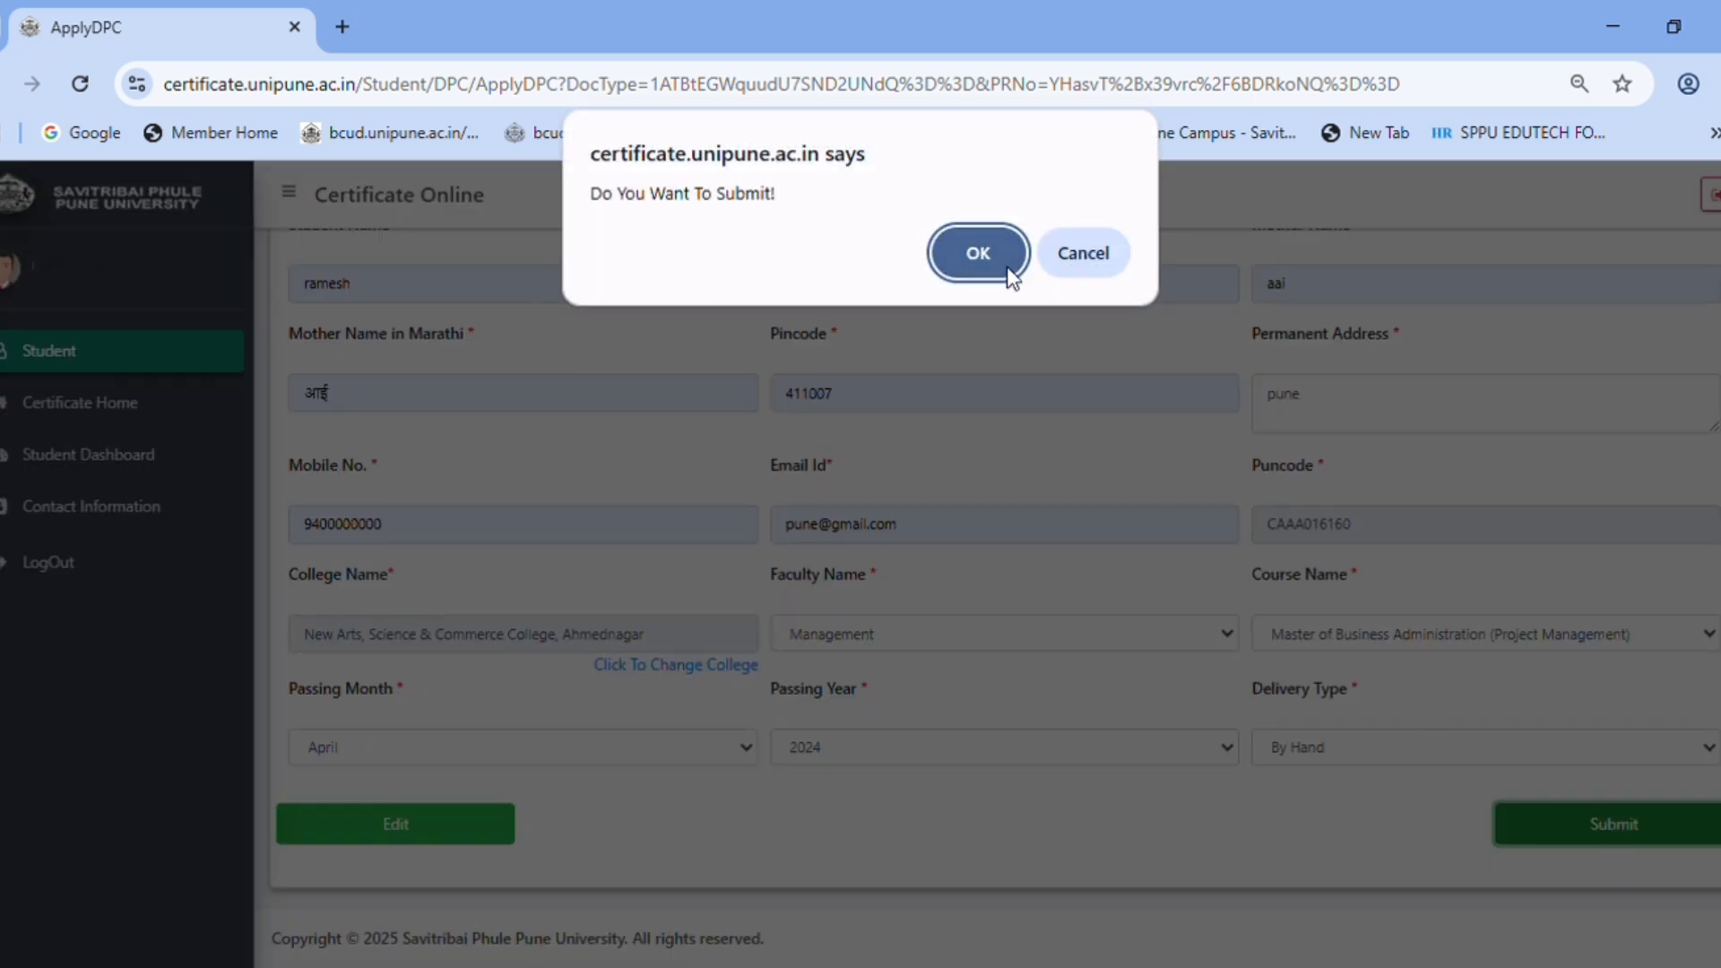
- Confirm submission, note the 2 MB marksheet limit, and choose the sample marksheet PDF
click(982, 255)
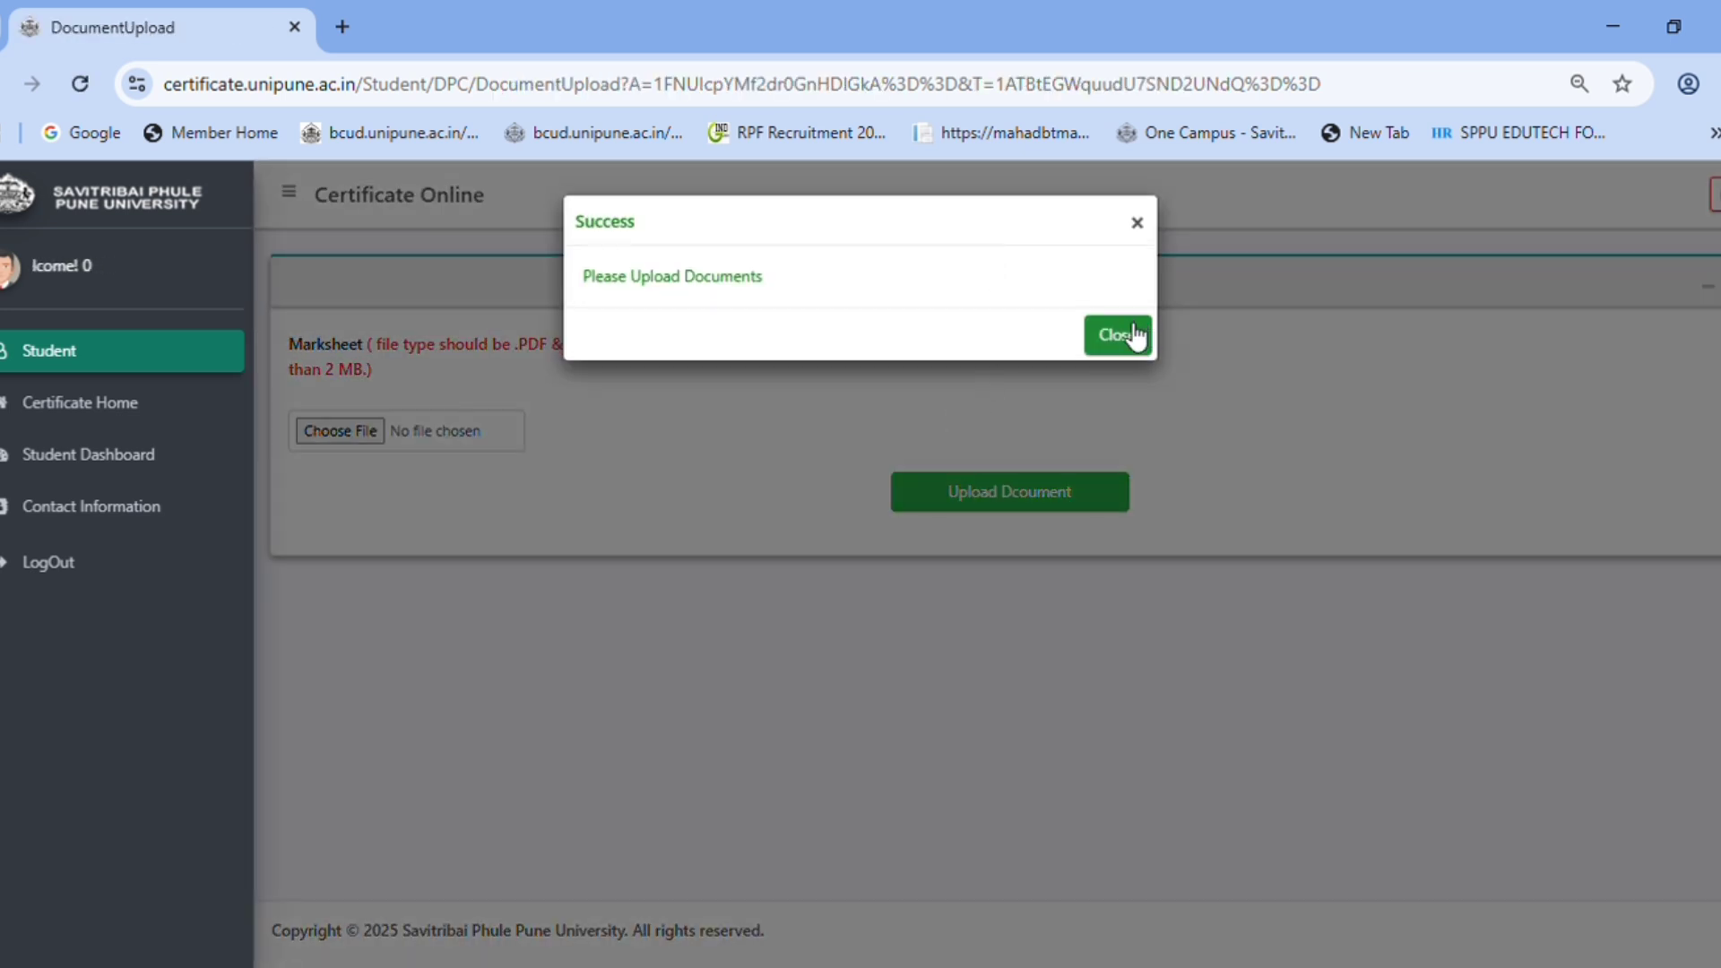
click(1123, 335)
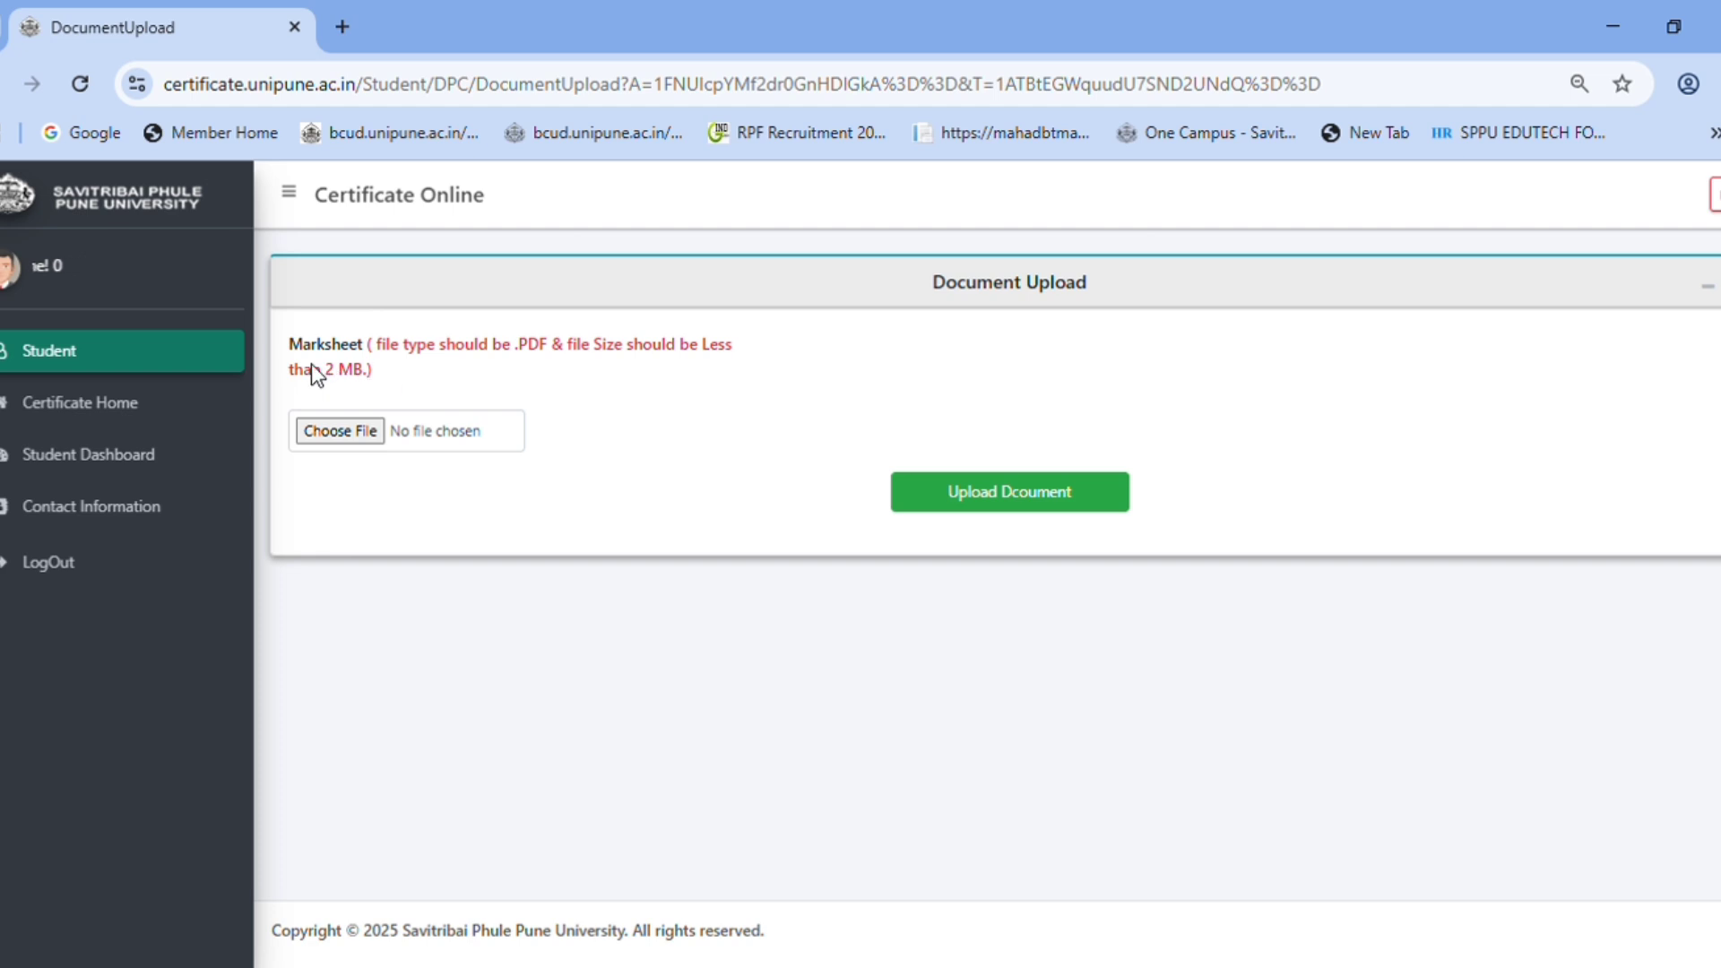
drag(310, 364, 371, 381)
click(418, 377)
triple_click(422, 381)
click(503, 405)
click(329, 429)
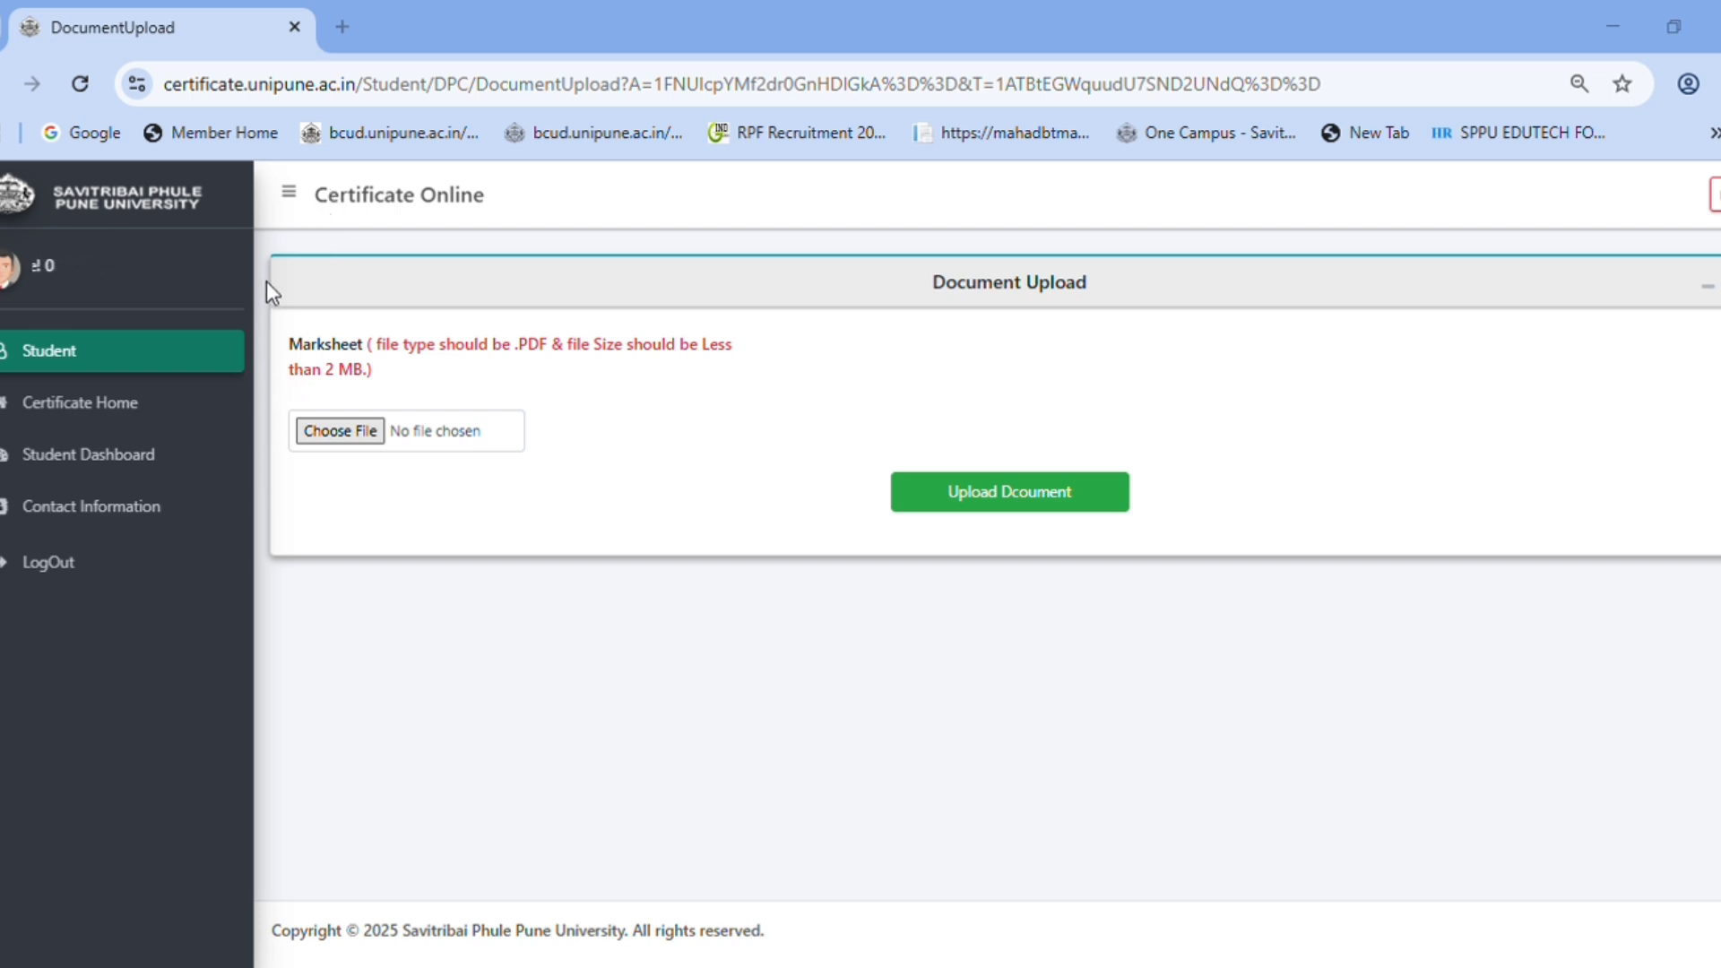
click(978, 752)
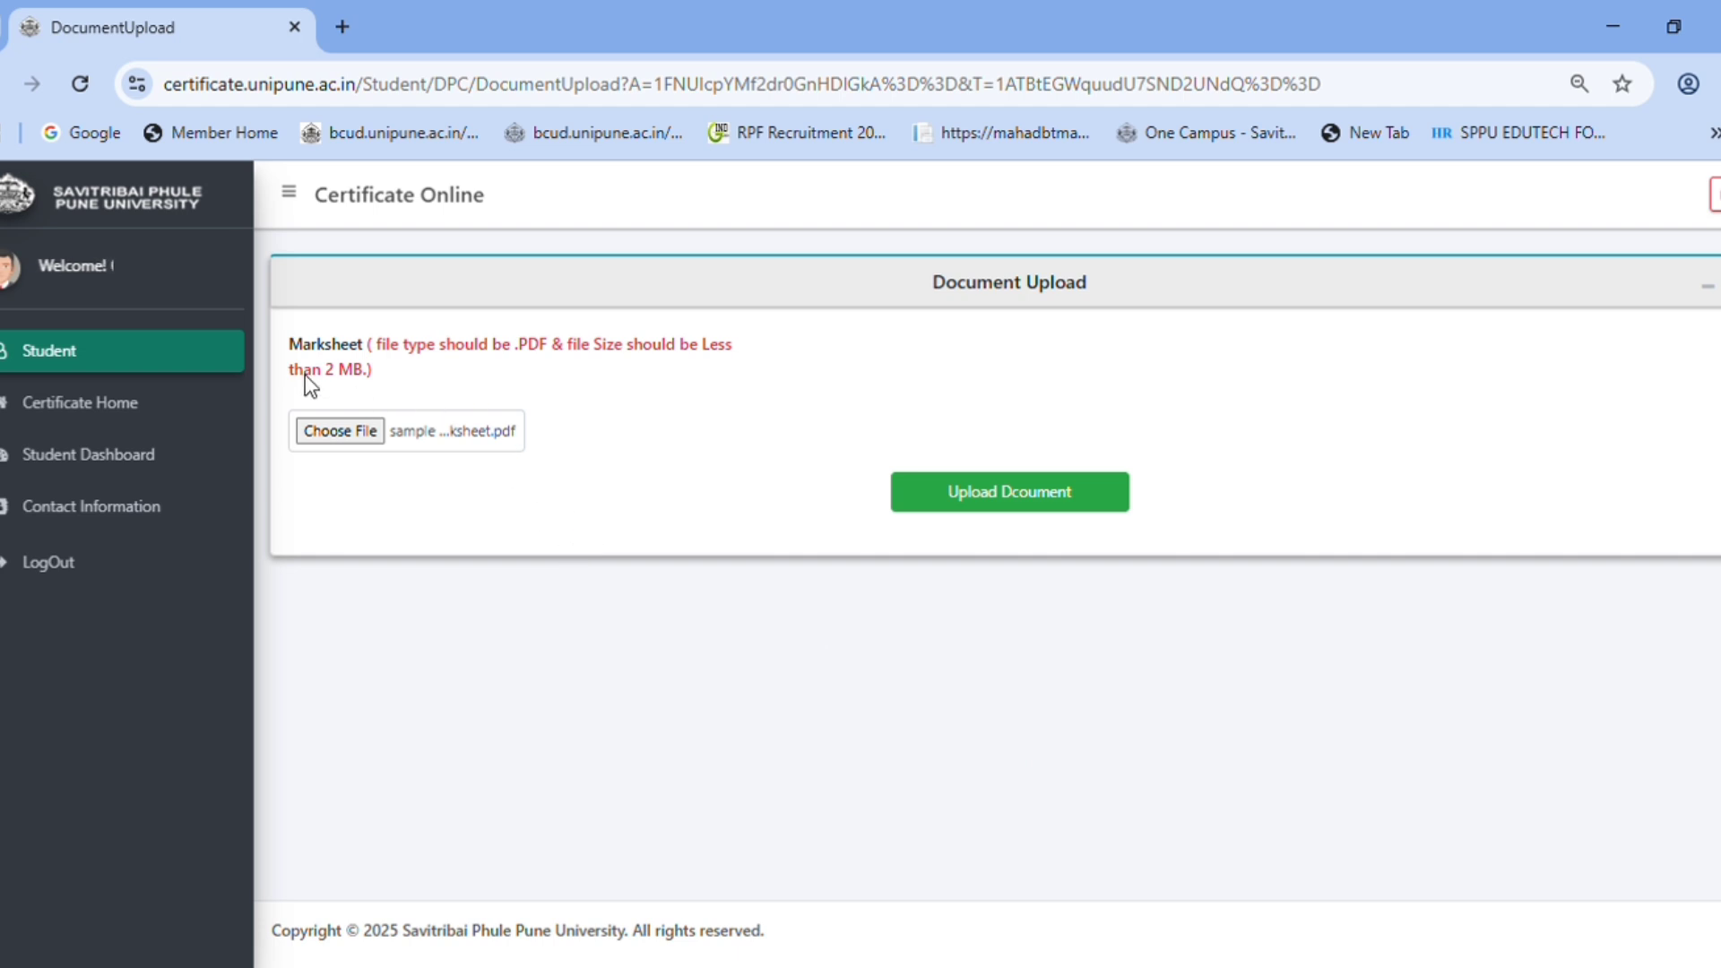
- Upload the chosen marksheet and dismiss the upload success message
click(990, 485)
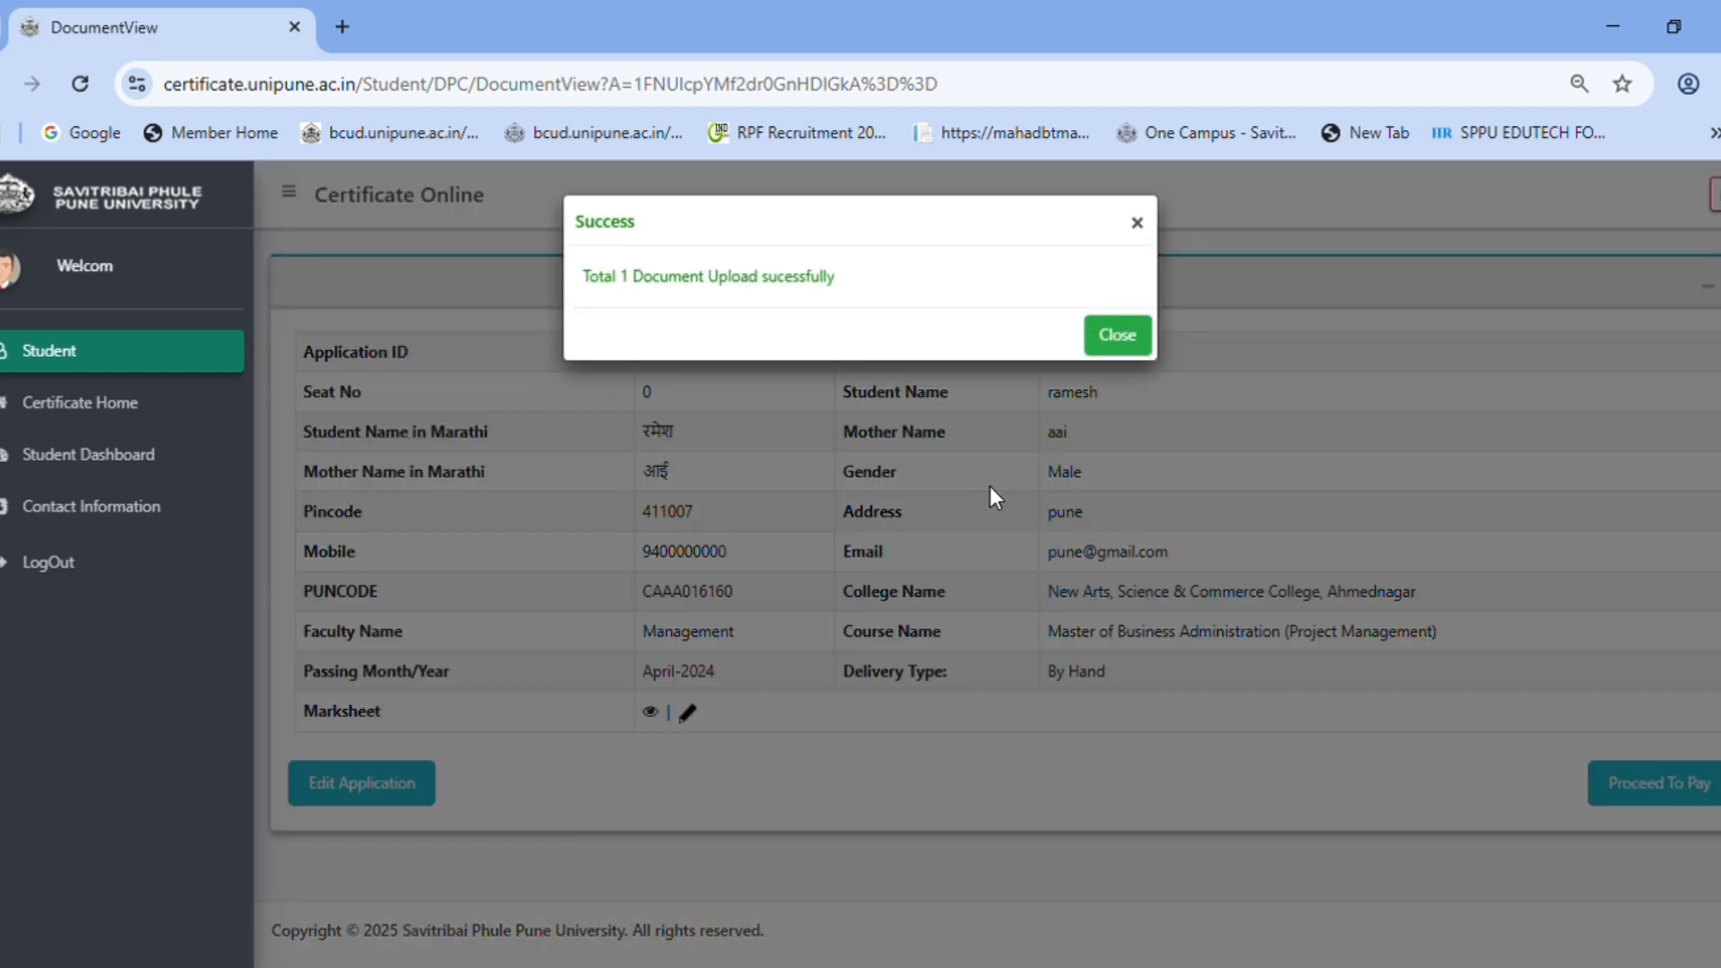
drag(588, 274, 879, 265)
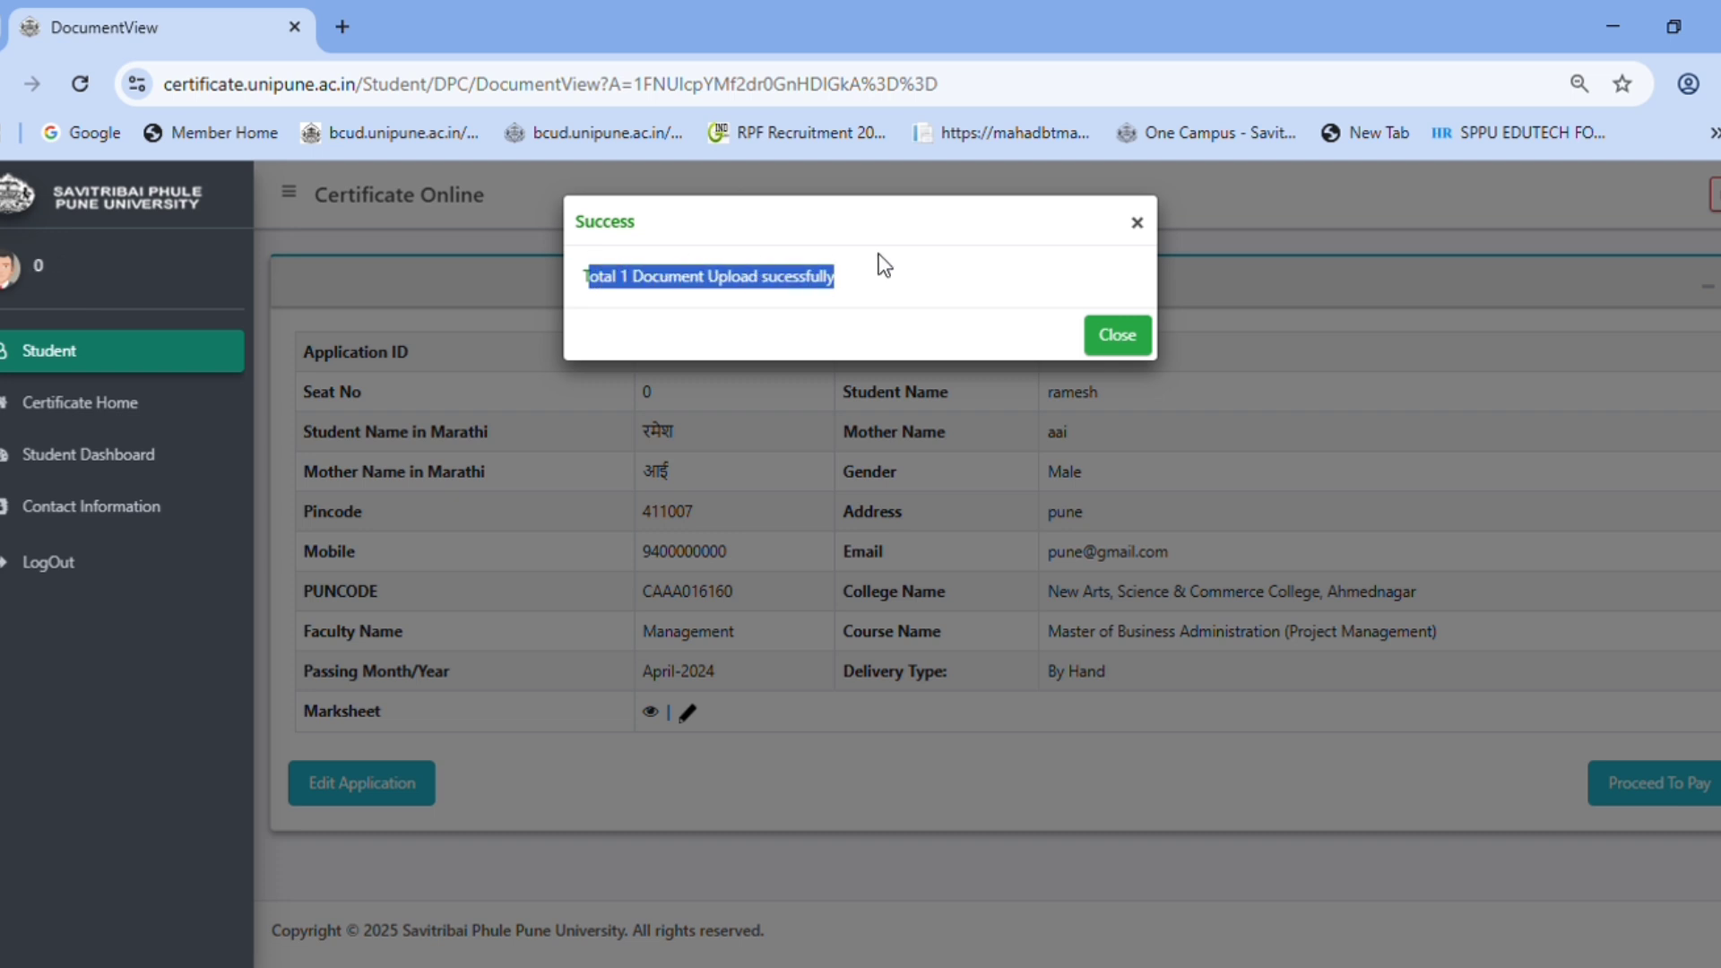
click(899, 274)
click(1126, 338)
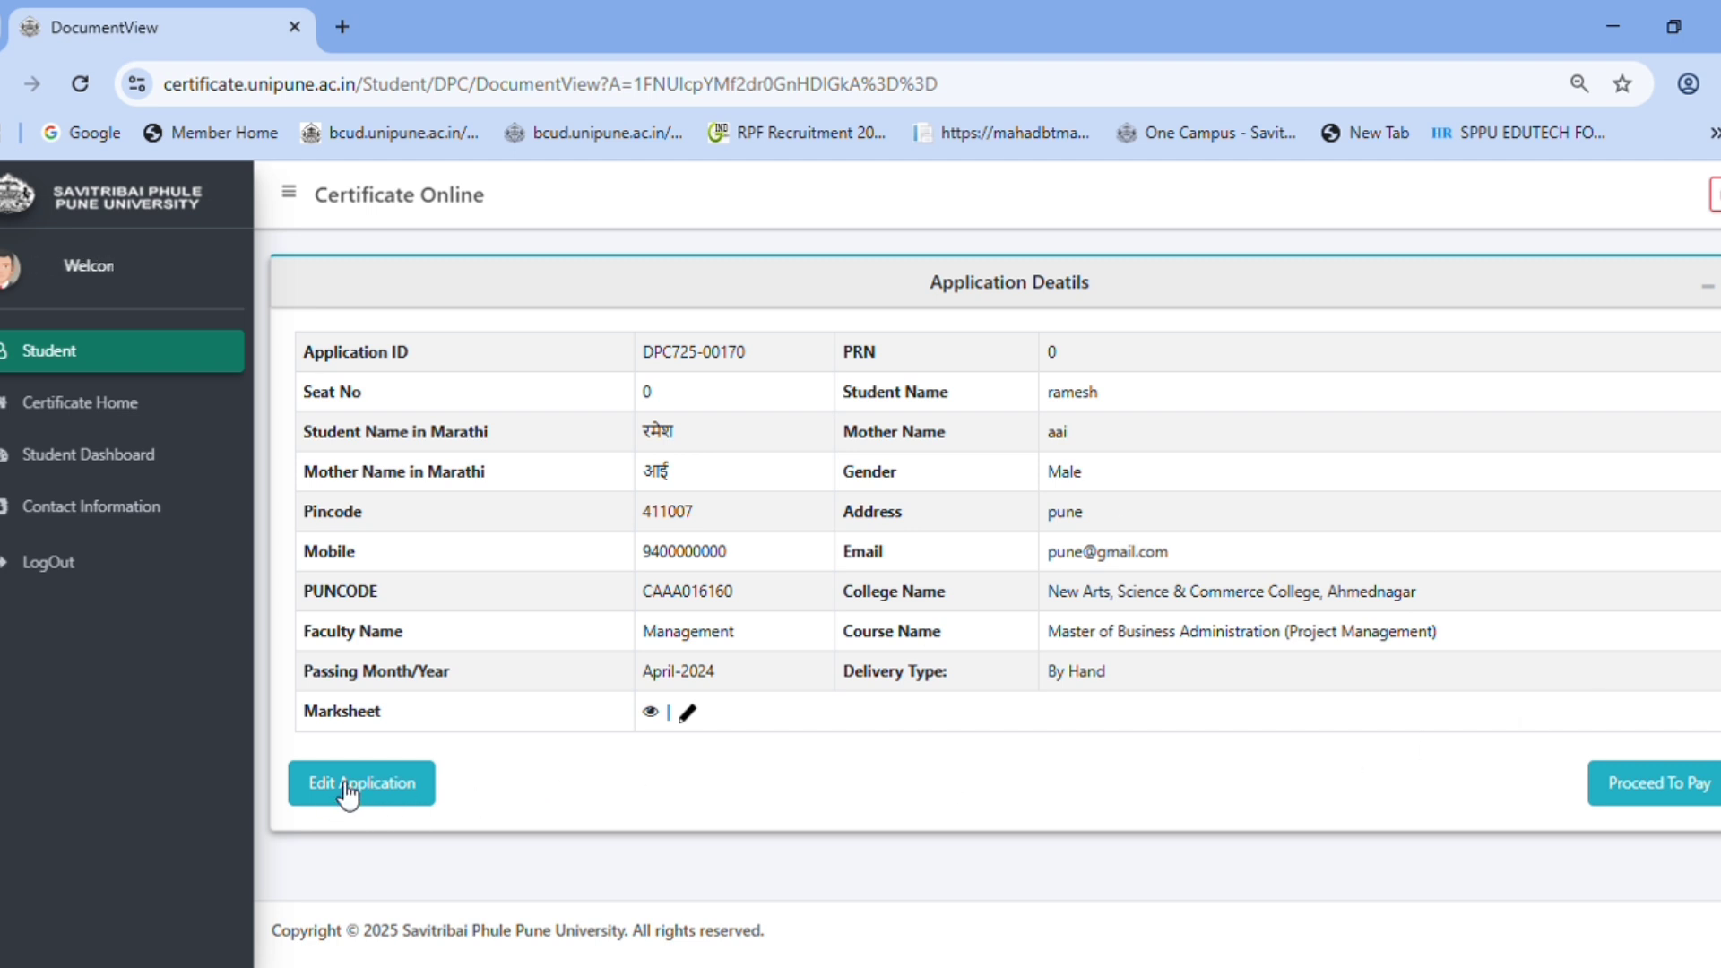
drag(286, 714, 389, 714)
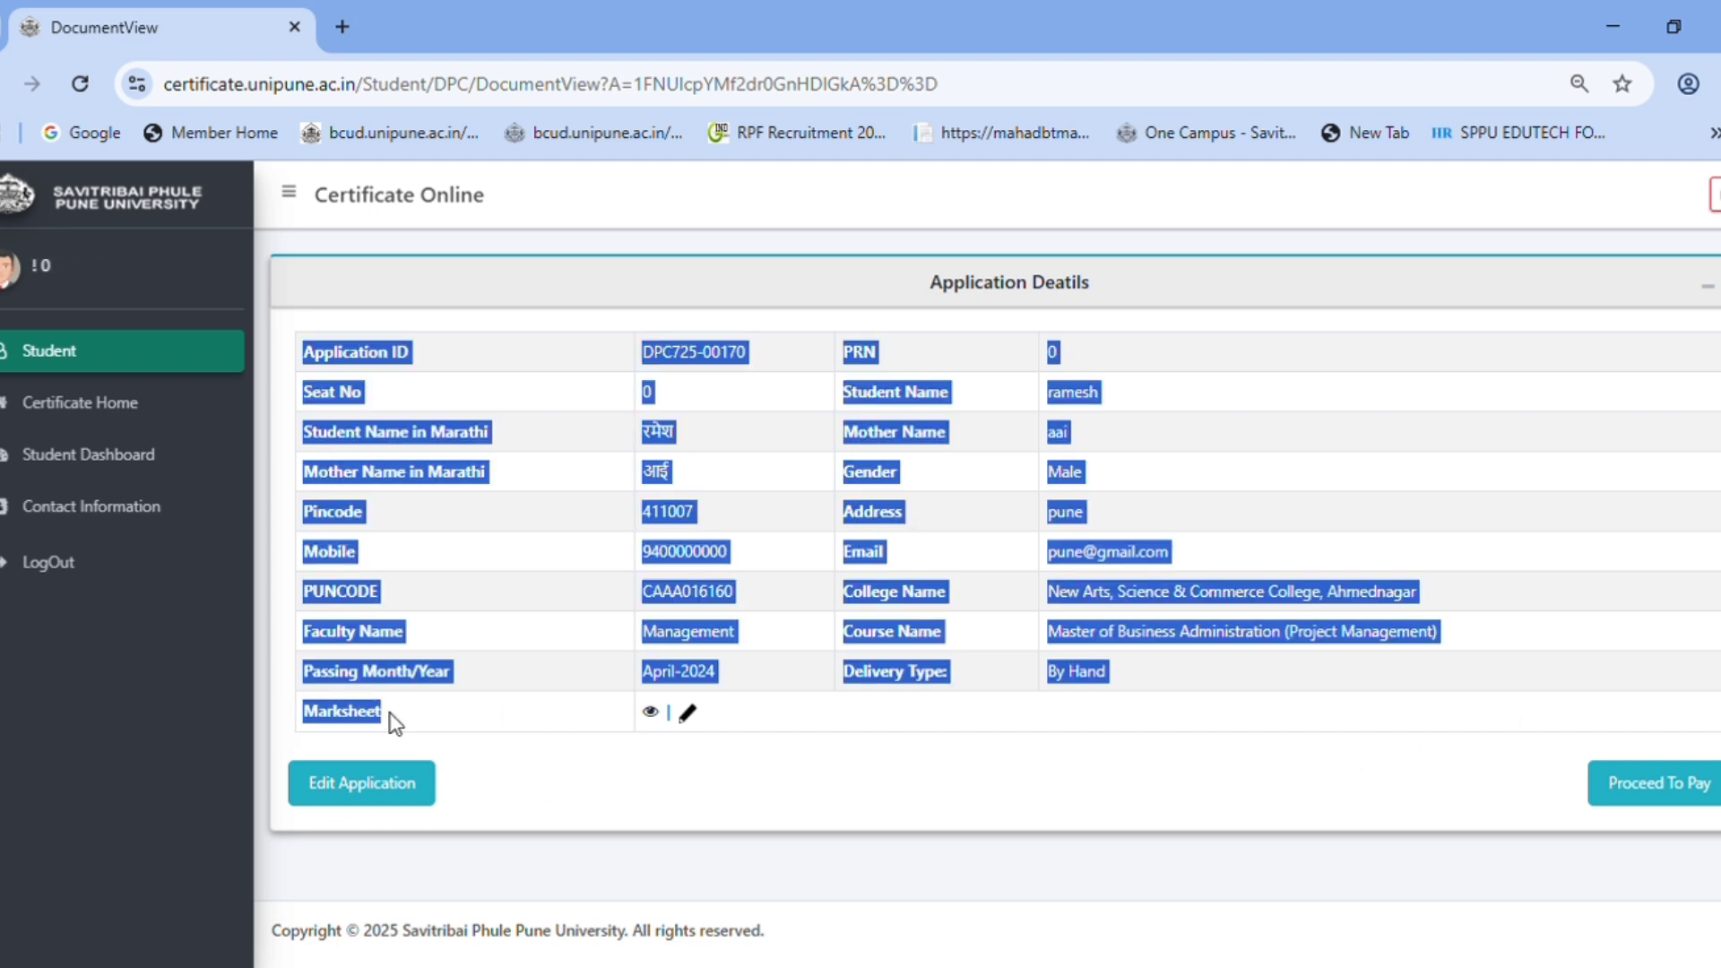
click(545, 749)
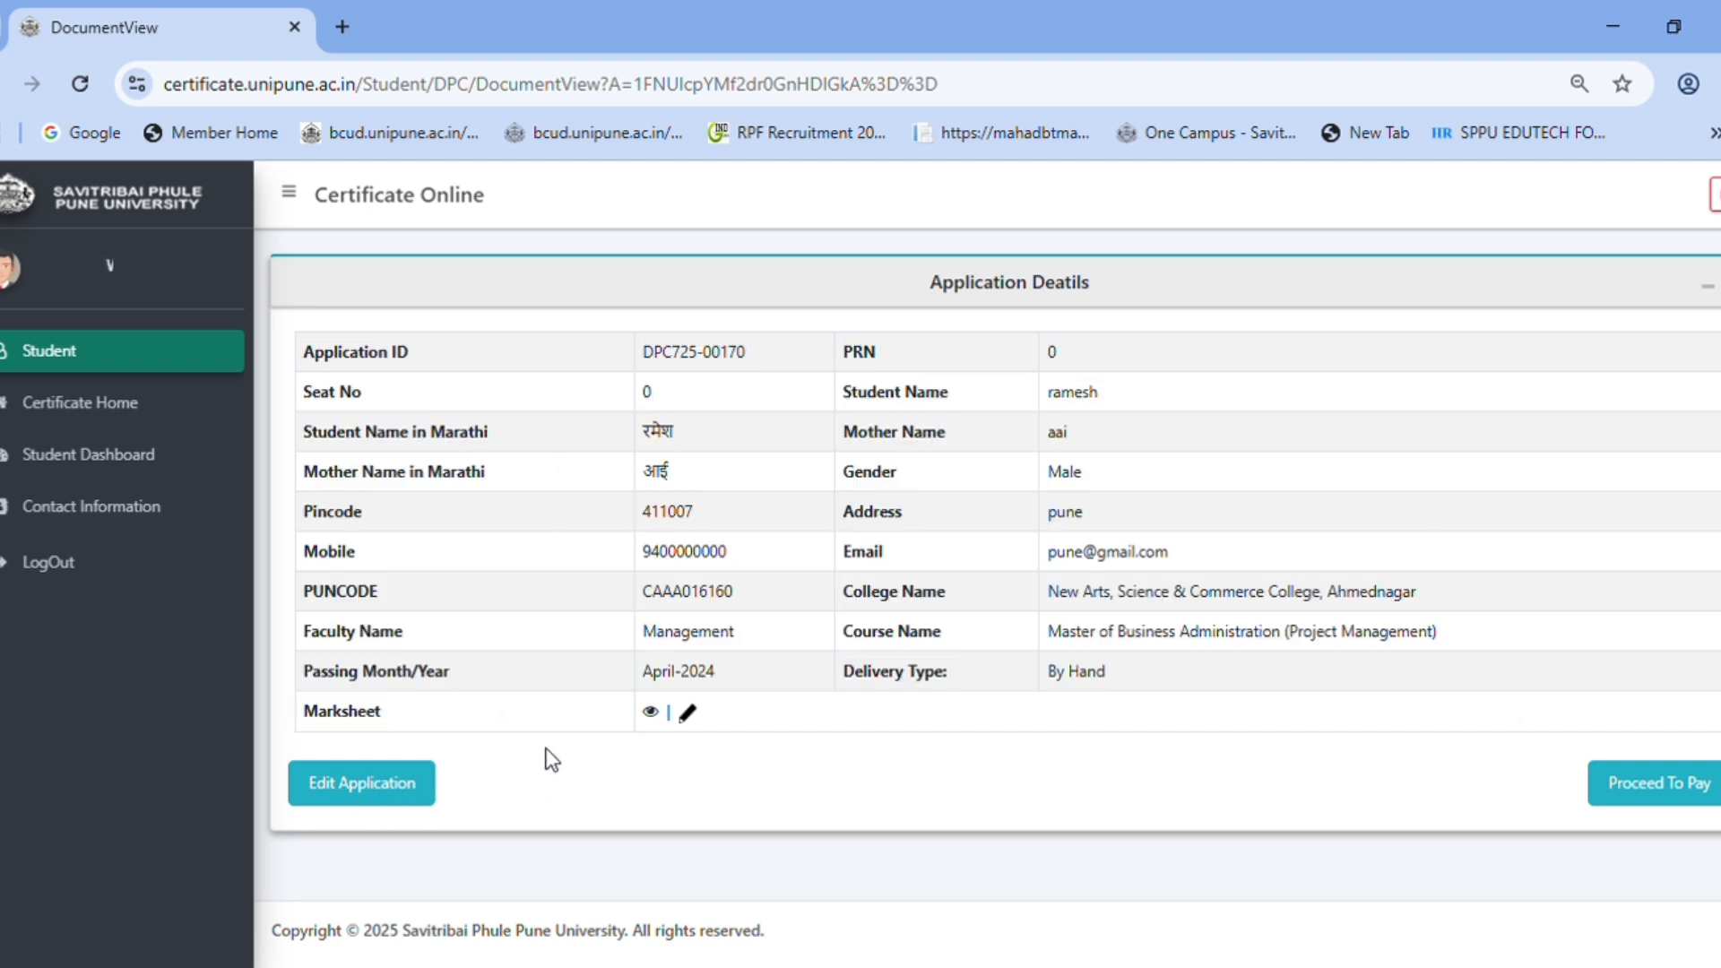
click(649, 714)
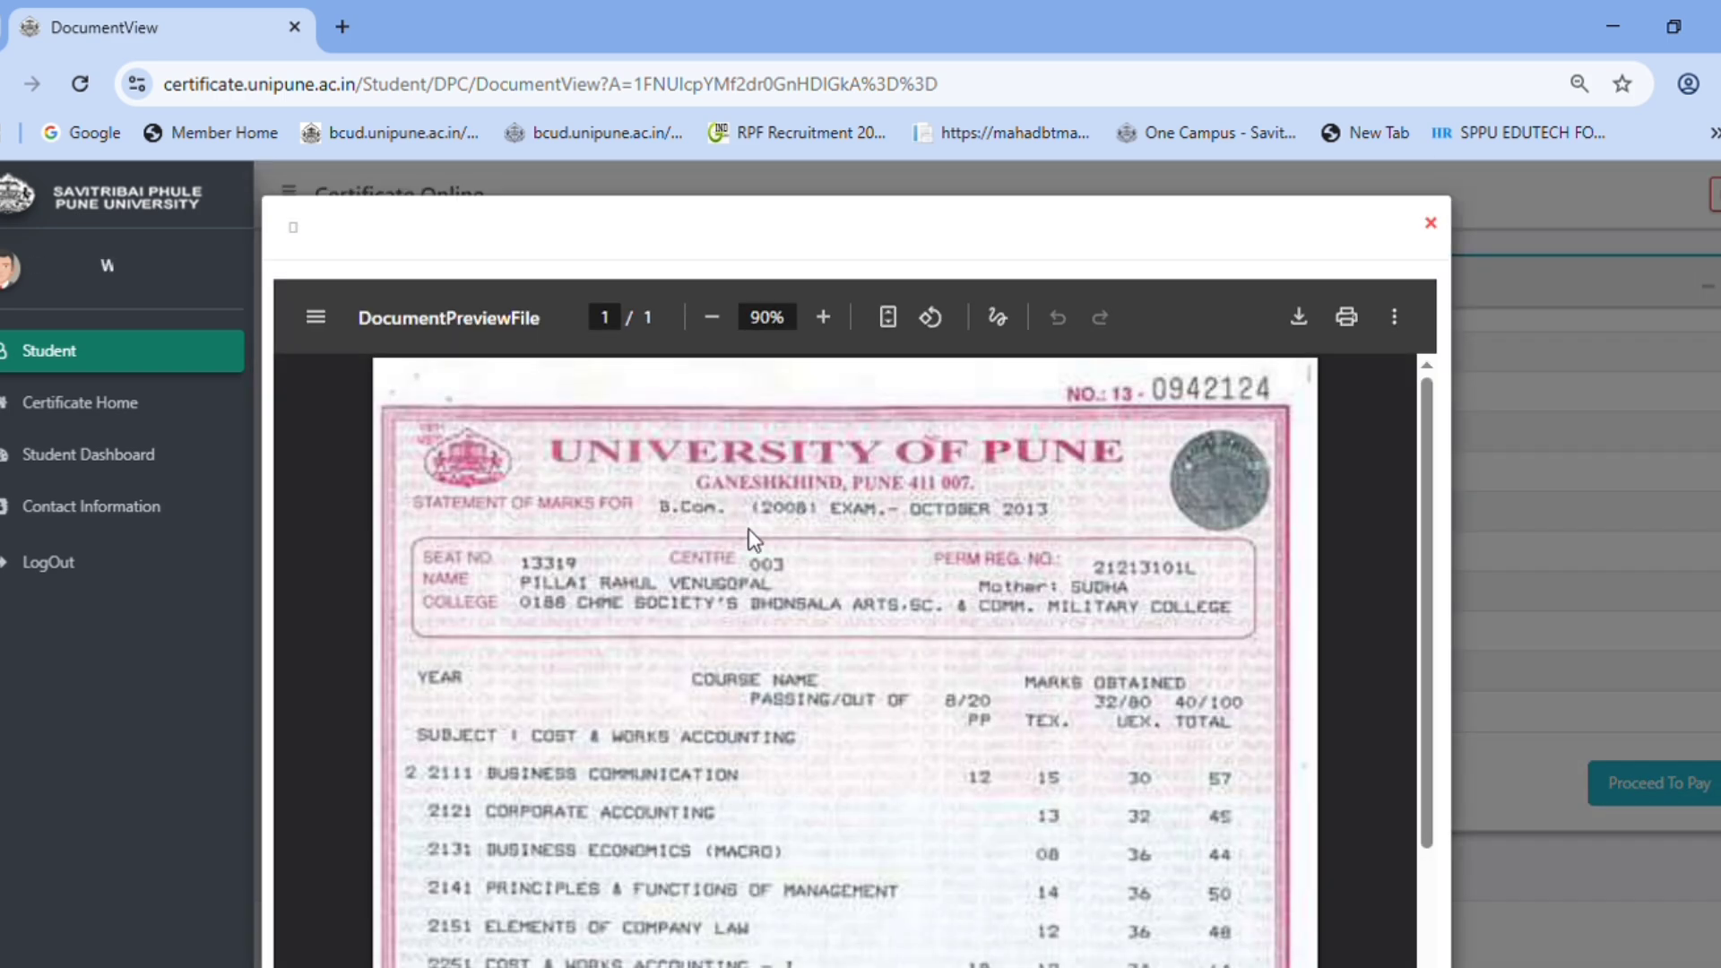
scroll(751, 538, down, 10)
click(1431, 223)
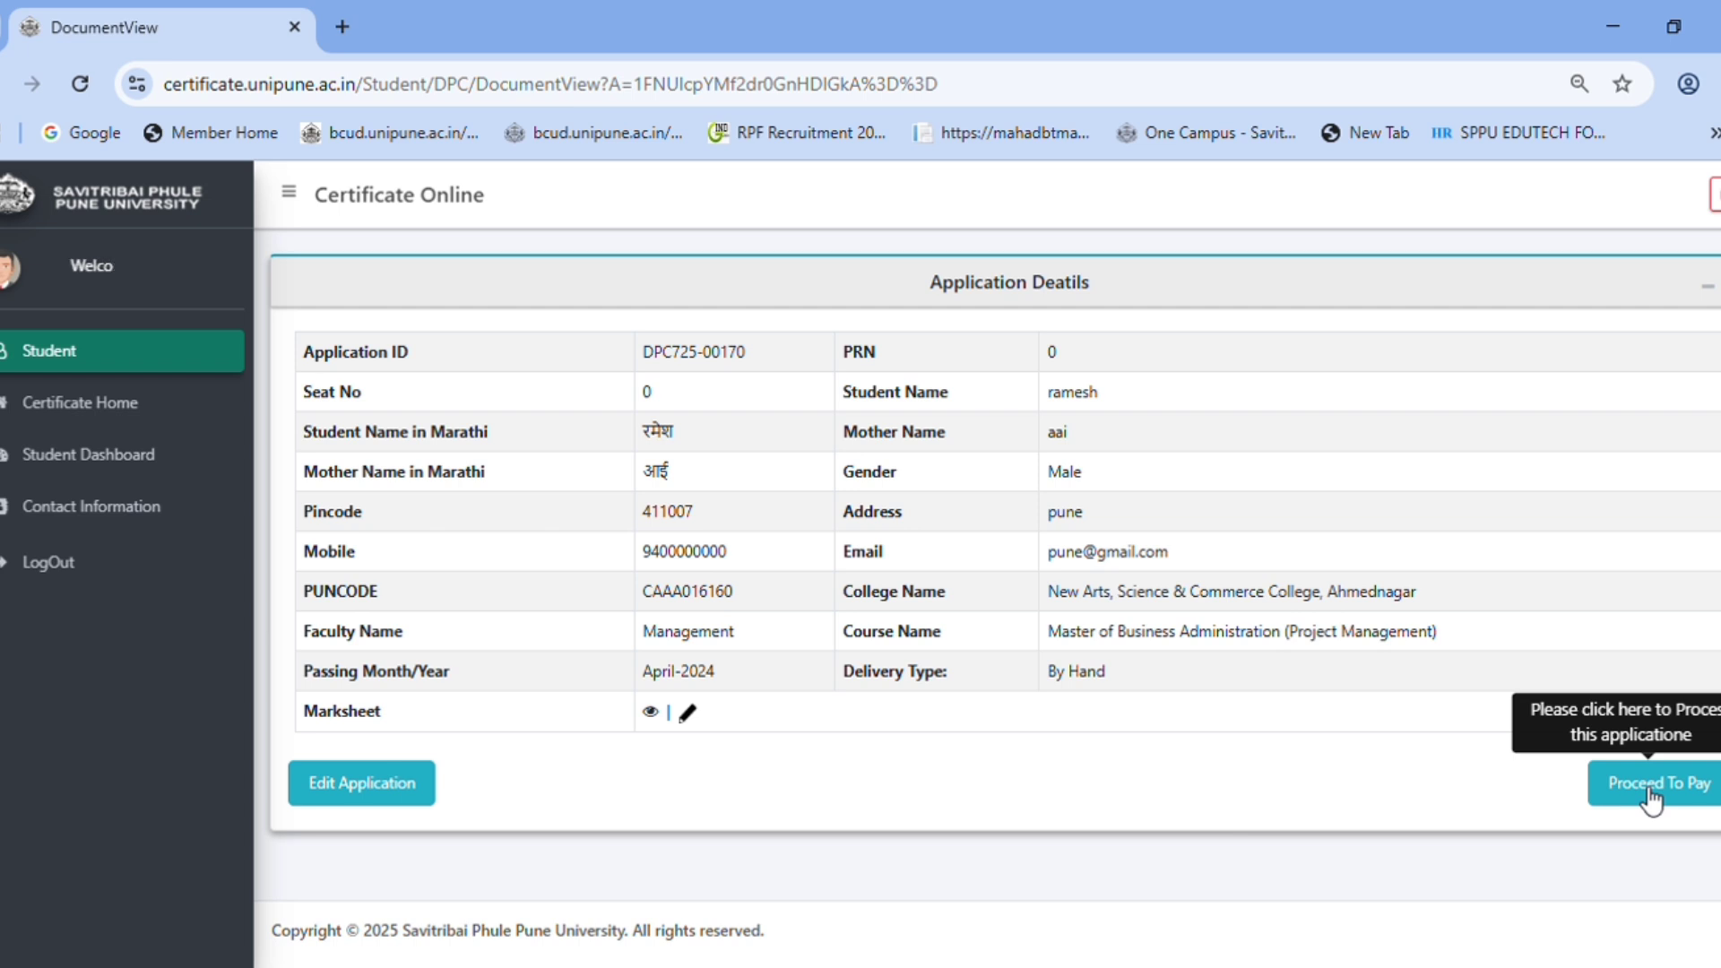
click(1652, 798)
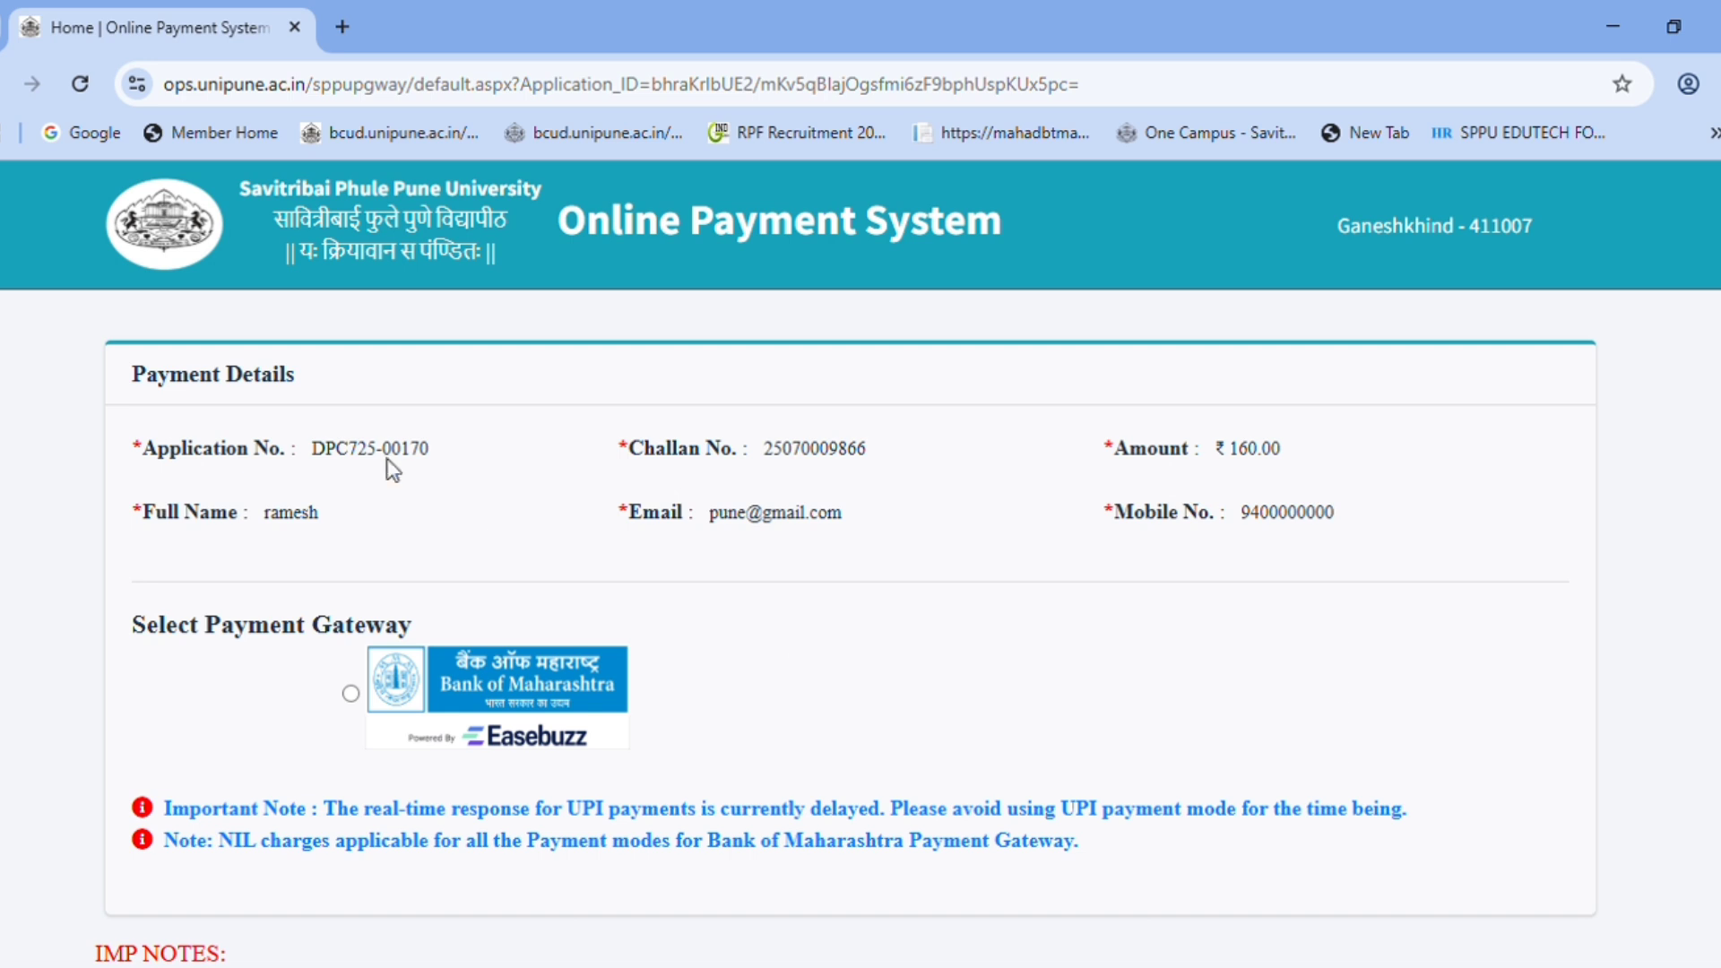
- Verify application, challan and ₹160.00 fee, then pay via the Bank of Maharashtra gateway
drag(332, 455, 449, 465)
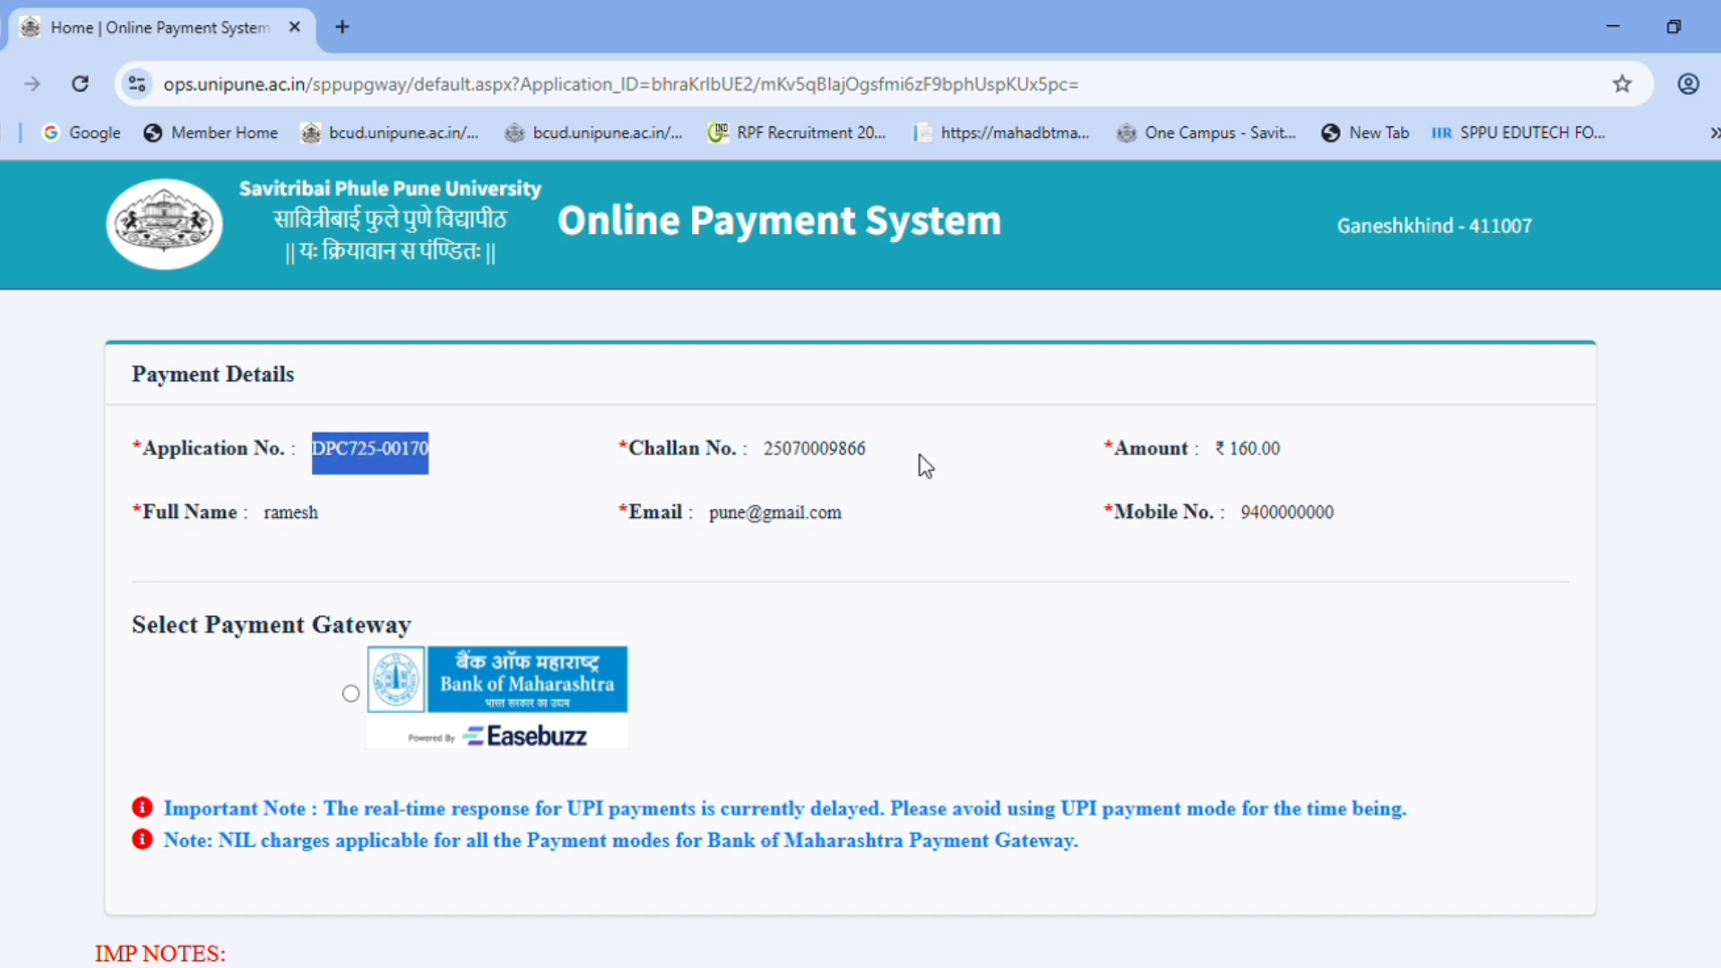
drag(812, 452, 892, 455)
mouse_move(1239, 451)
mouse_down()
mouse_move(1313, 453)
mouse_move(1233, 462)
mouse_up()
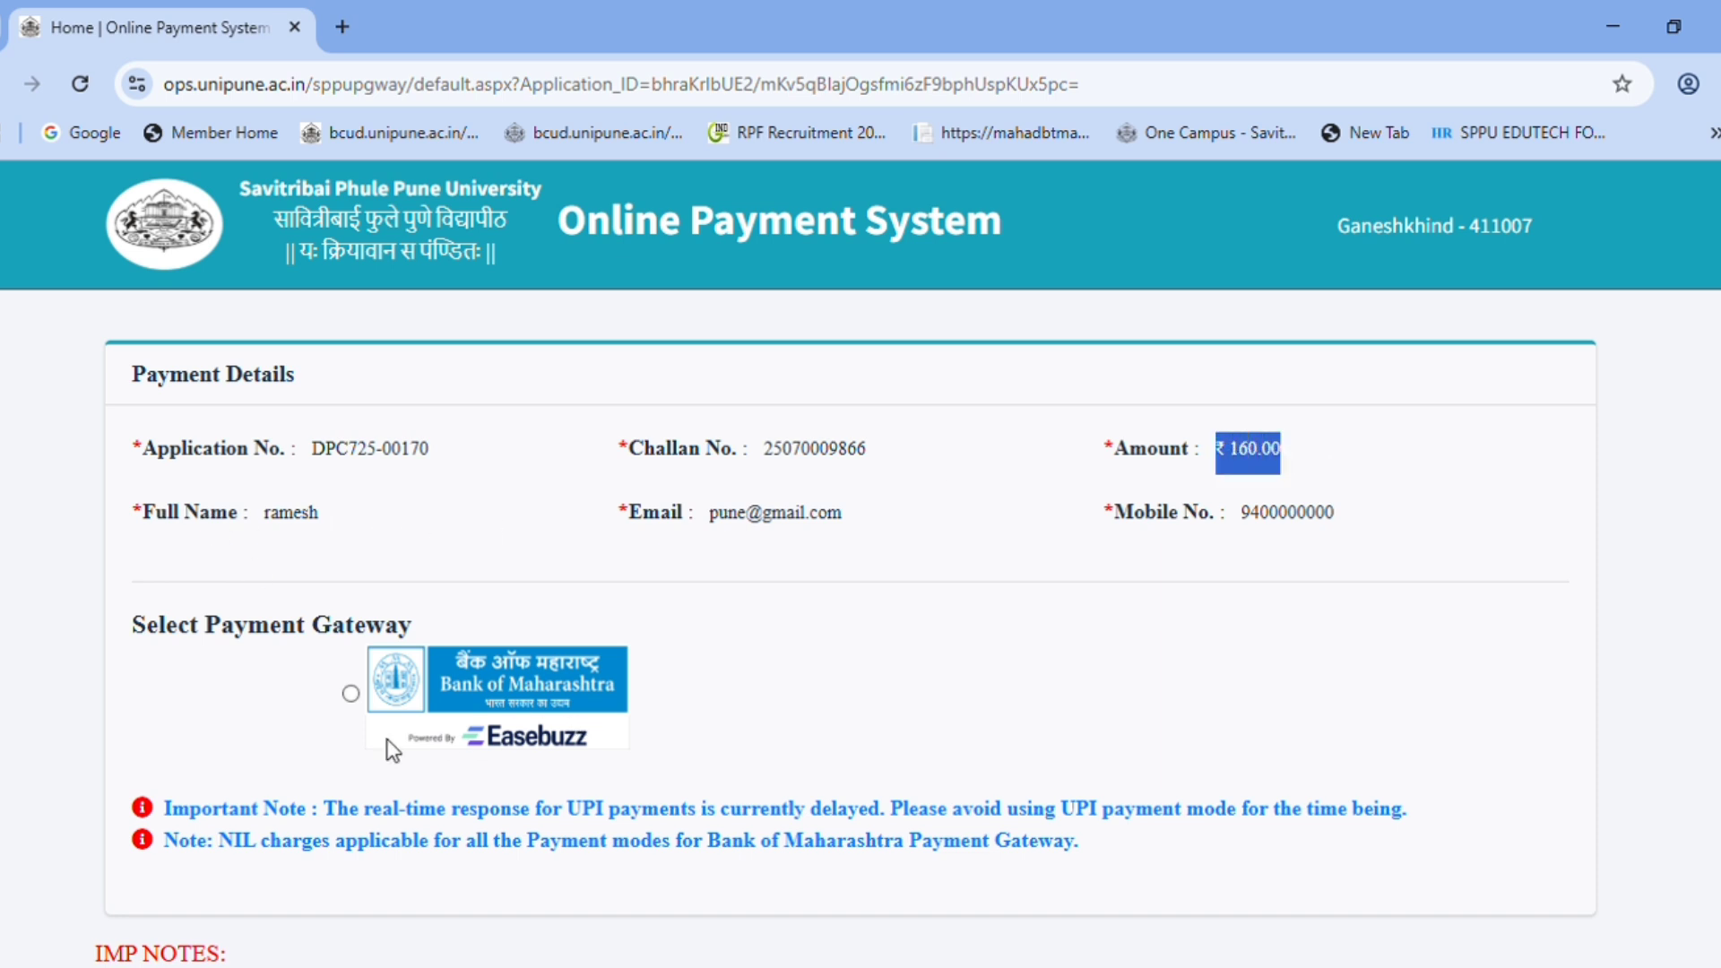
click(351, 695)
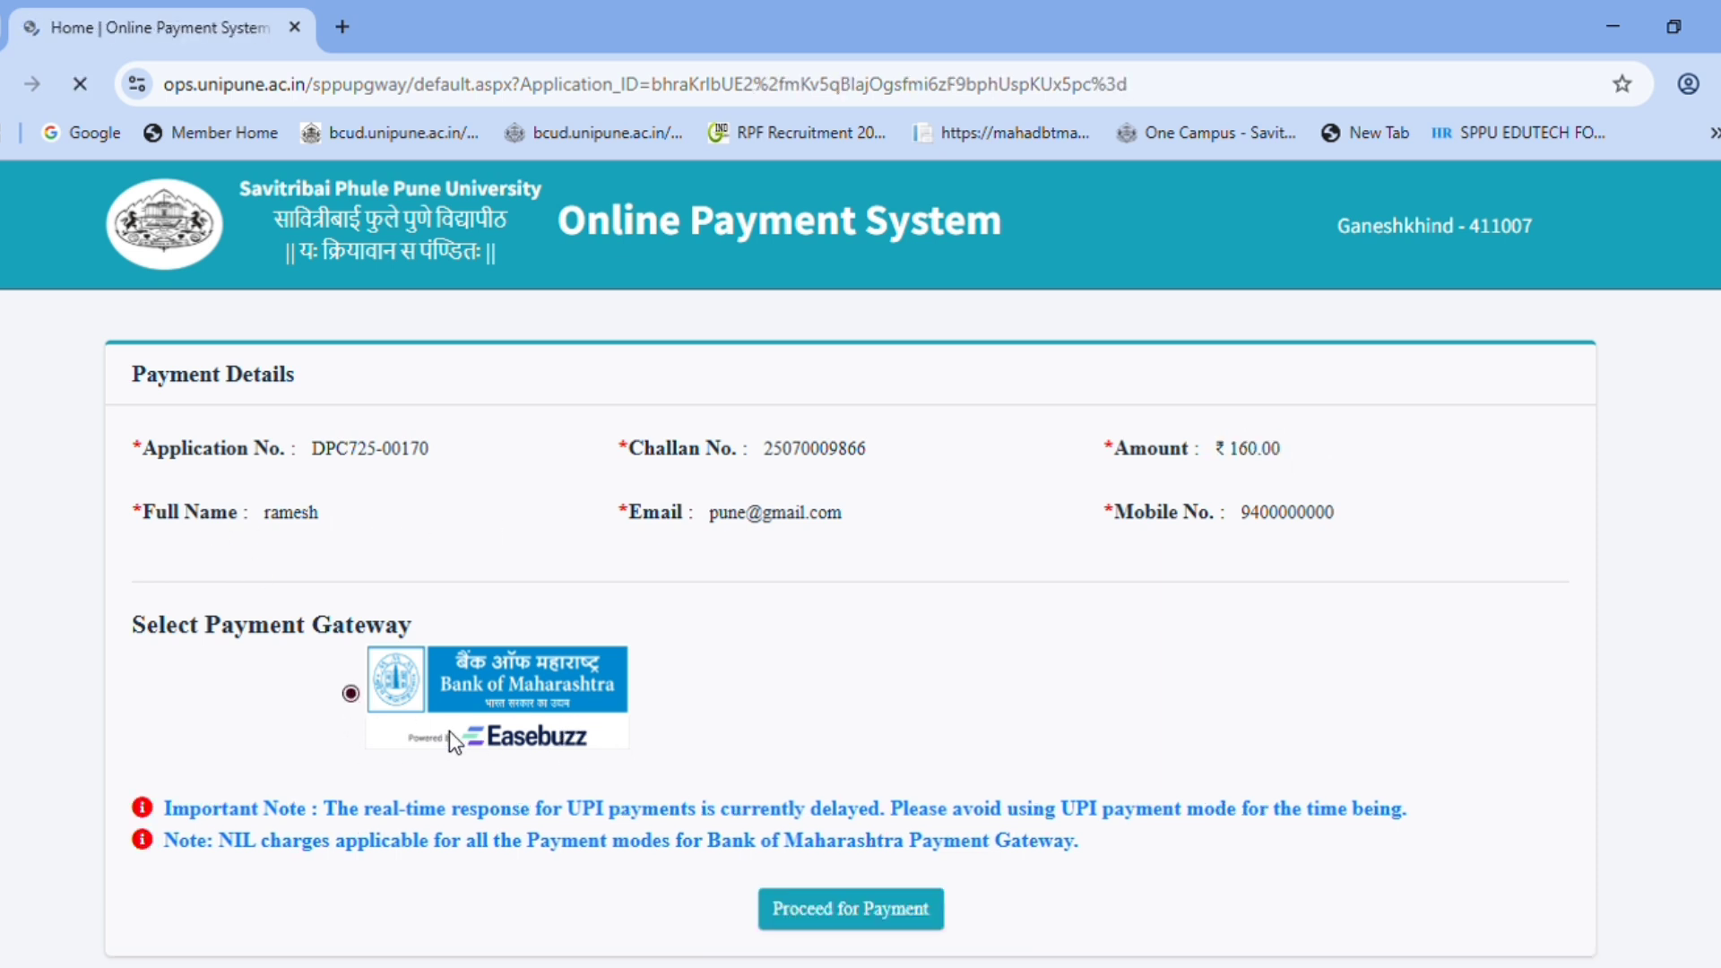
scroll(637, 766, down, 2)
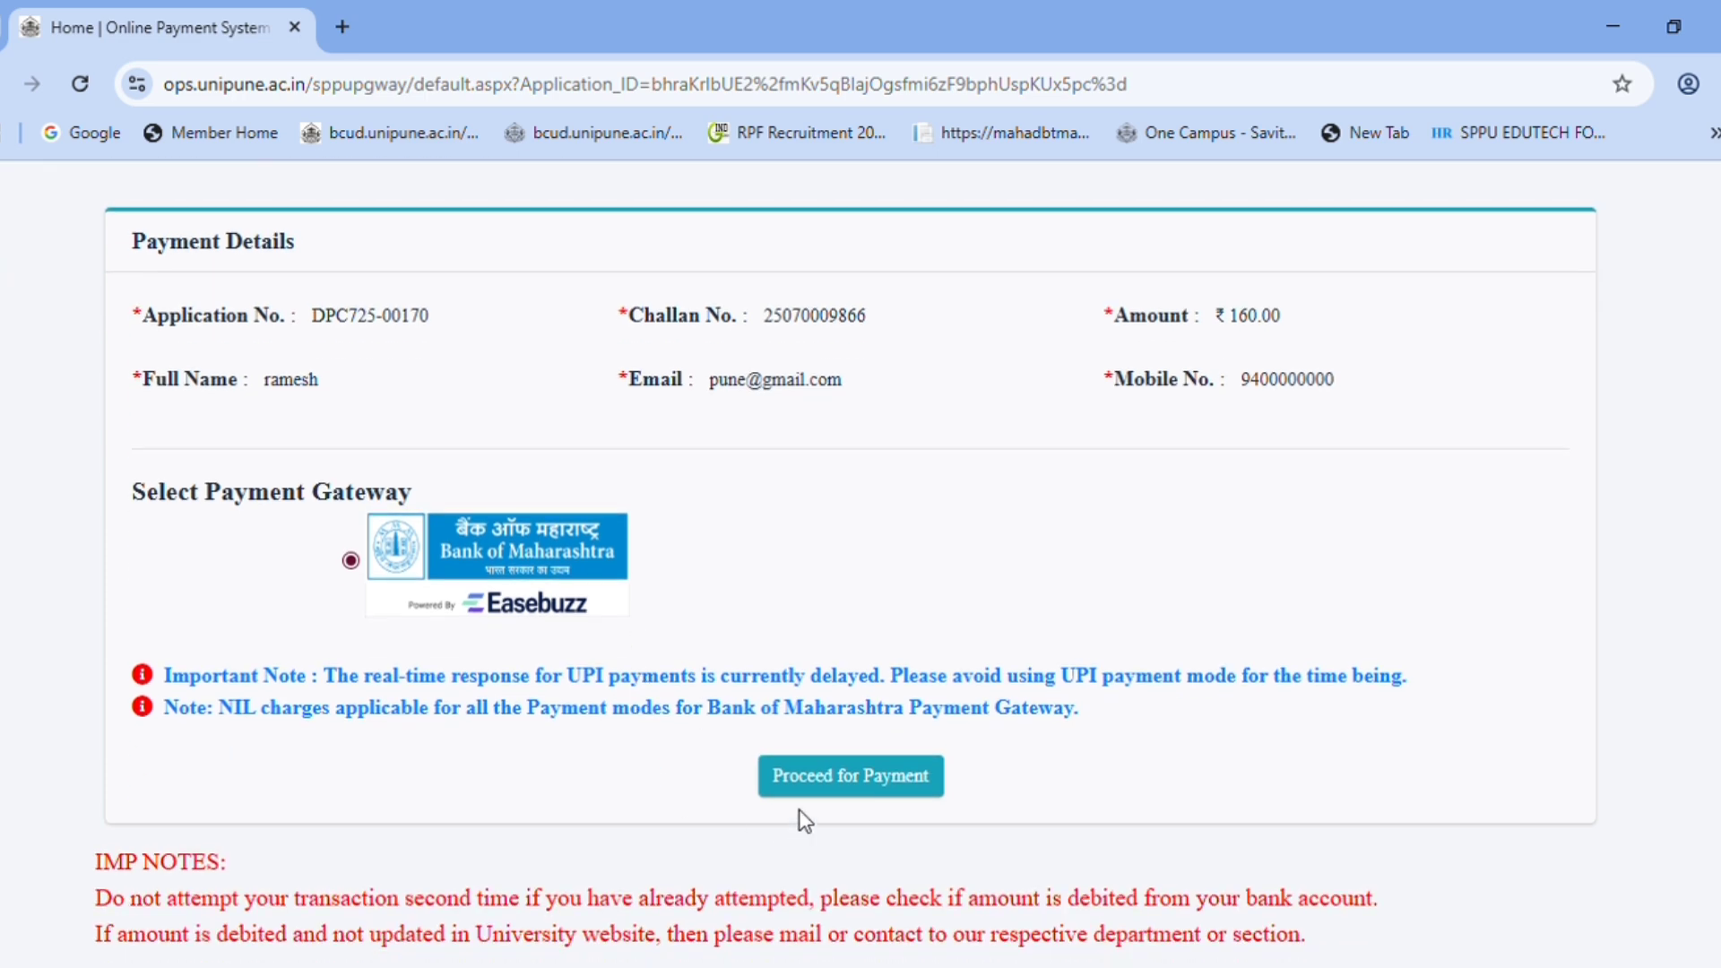
click(837, 779)
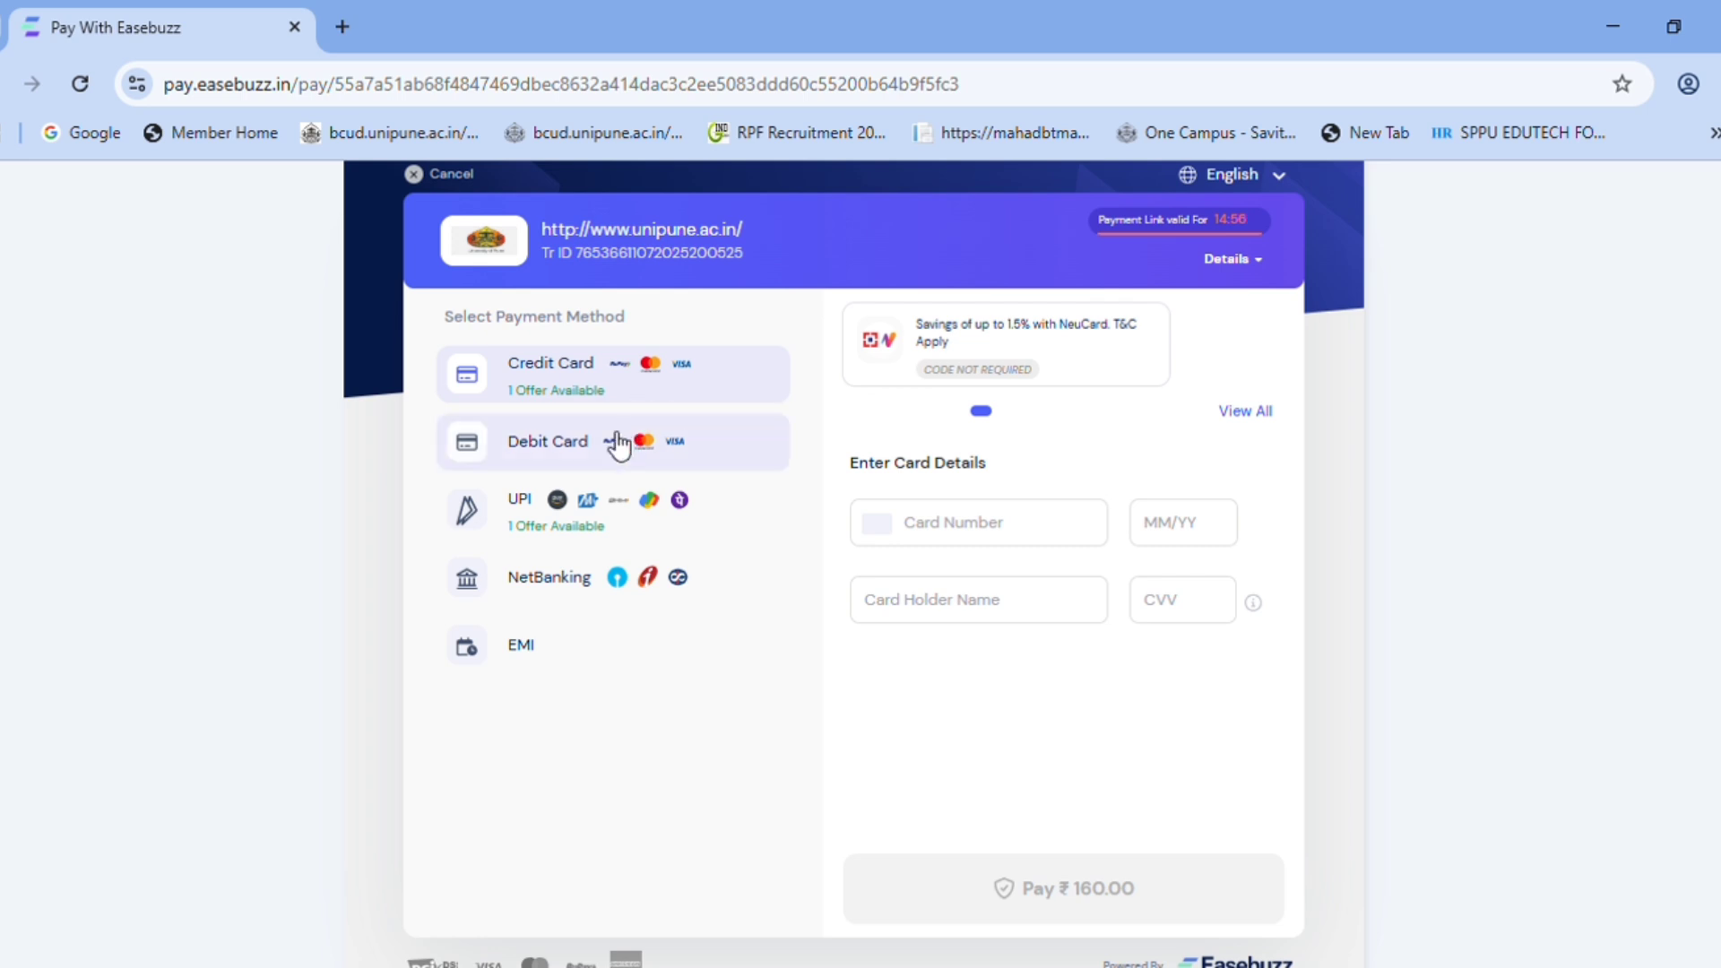
- Choose UPI in Easebuzz and show the QR code for ₹160.00
click(554, 671)
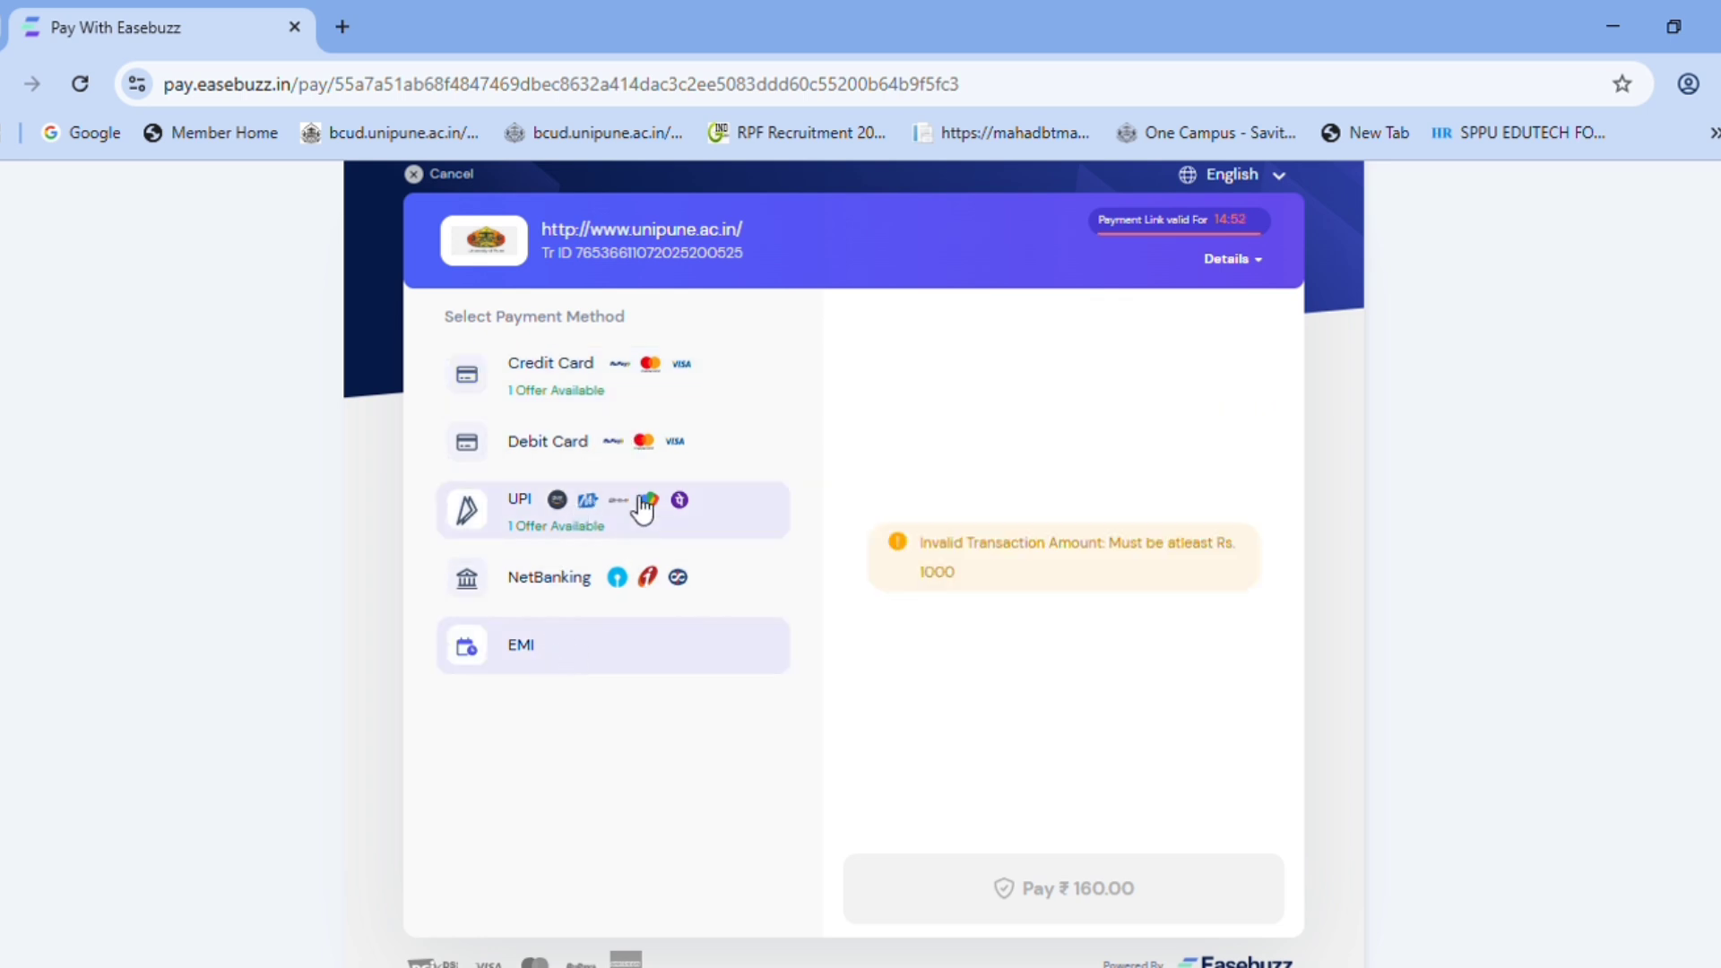
click(559, 511)
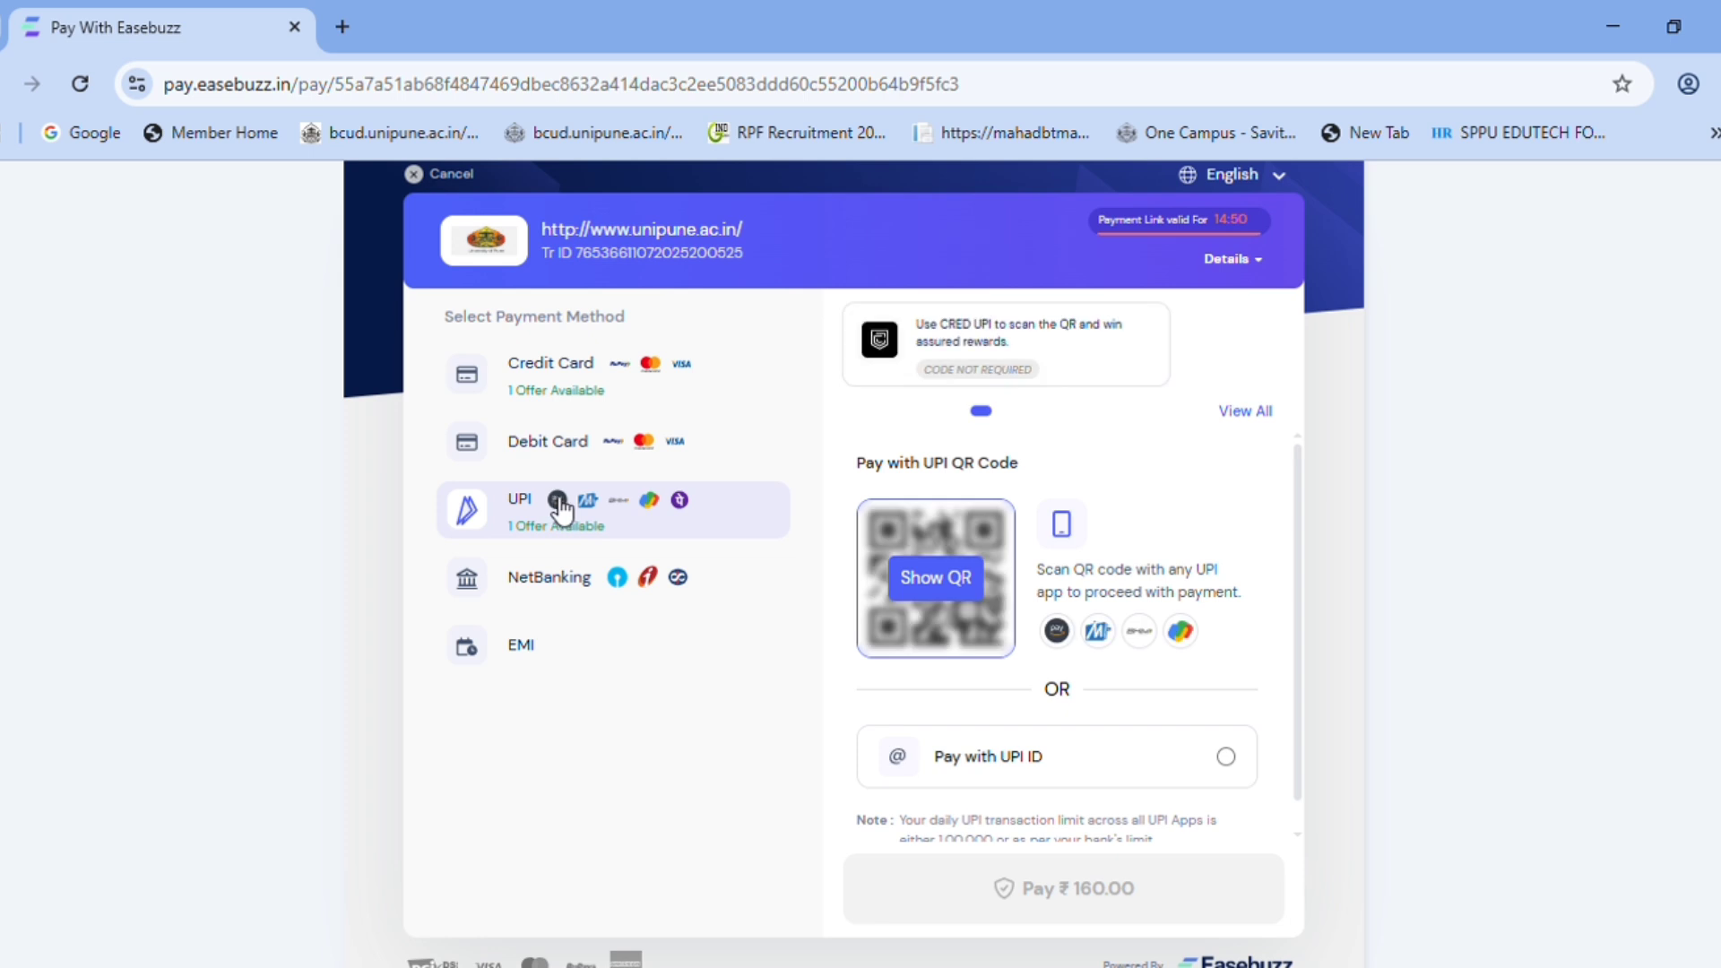
click(928, 593)
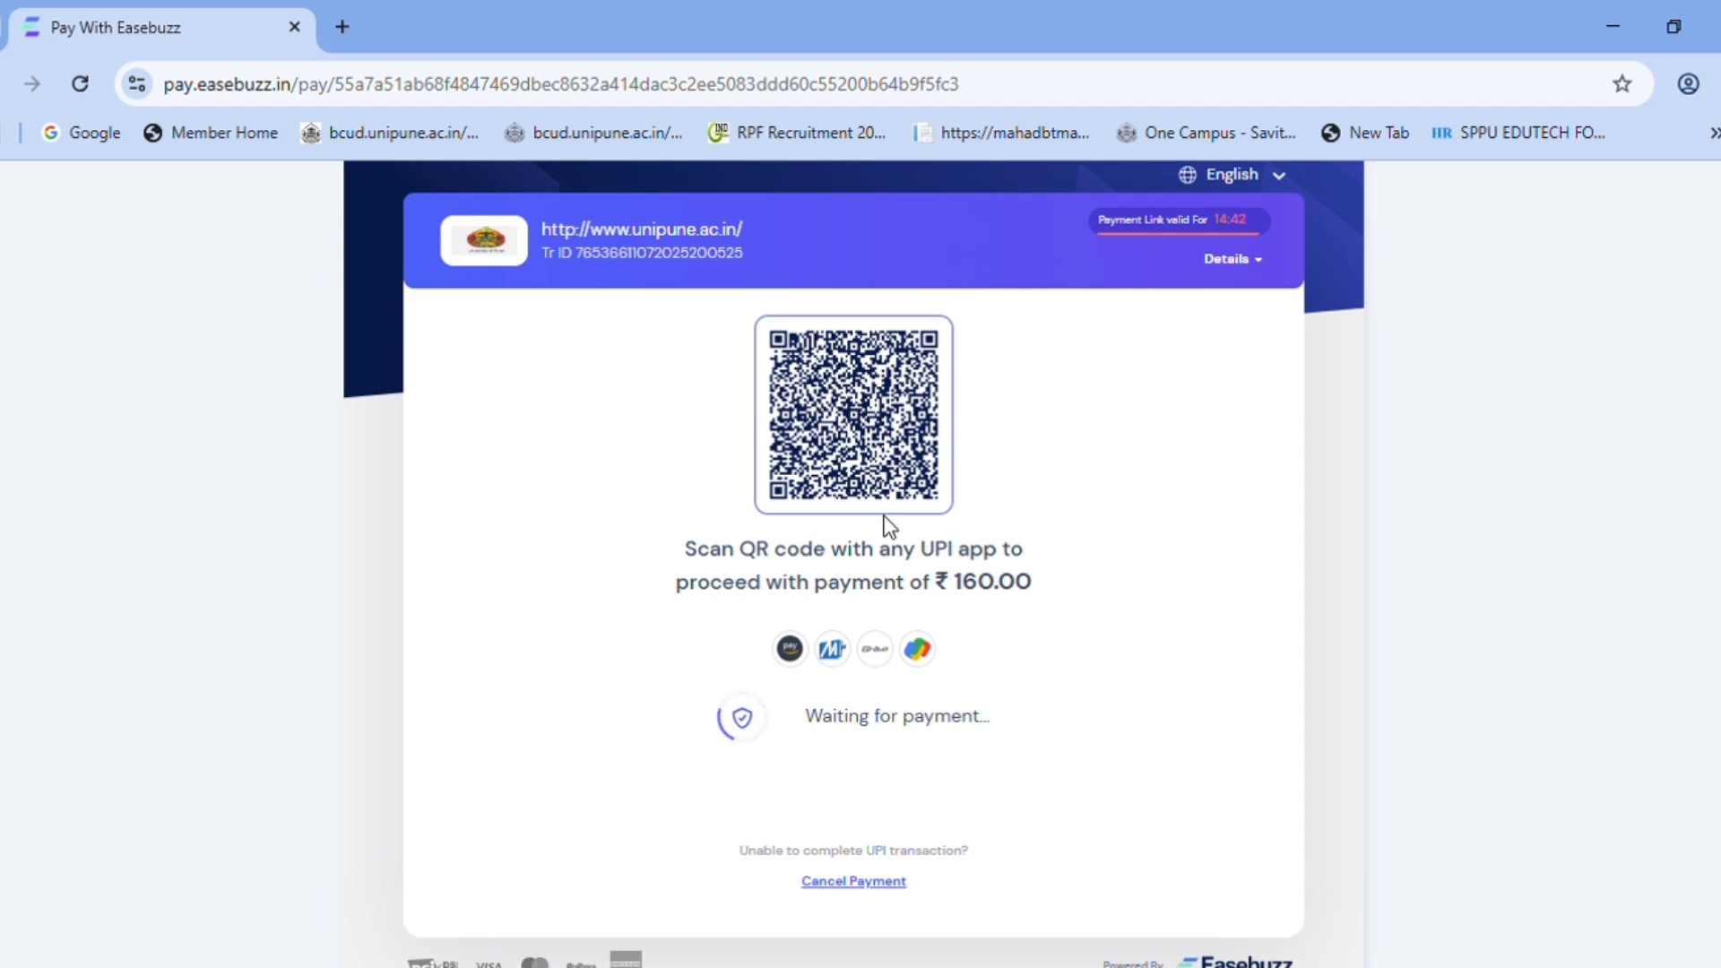
- Search 'sps unipune' and open the university's Student Profile System result
click(508, 62)
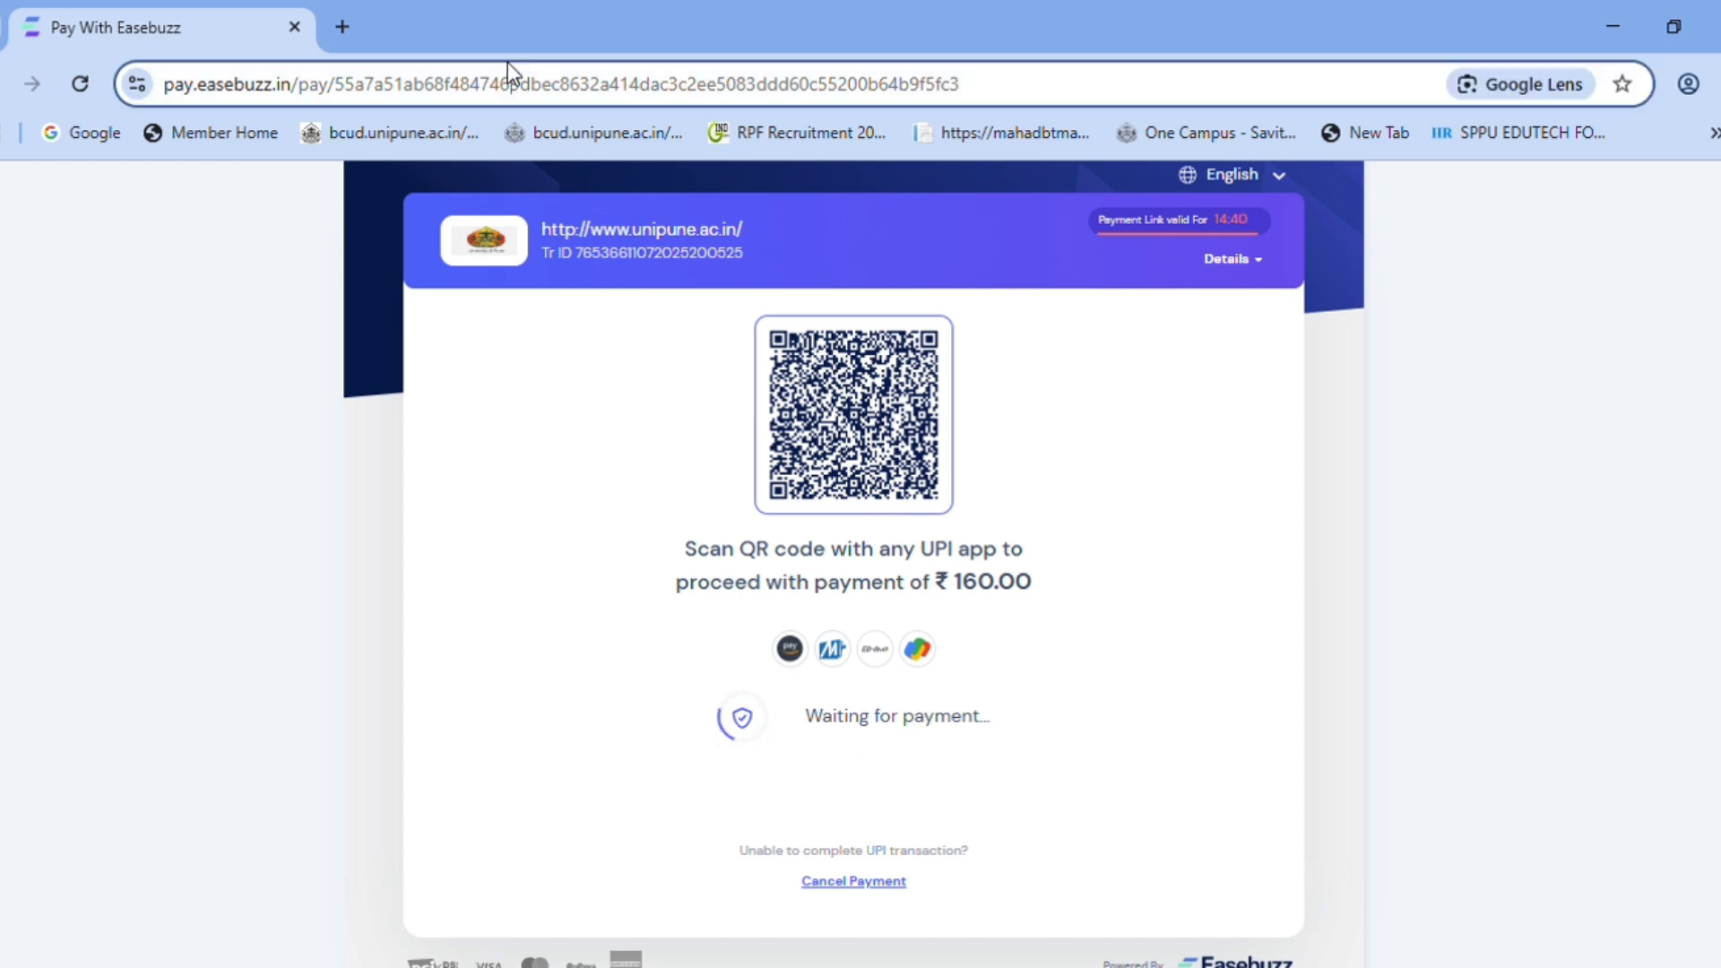
text(sps unipune)
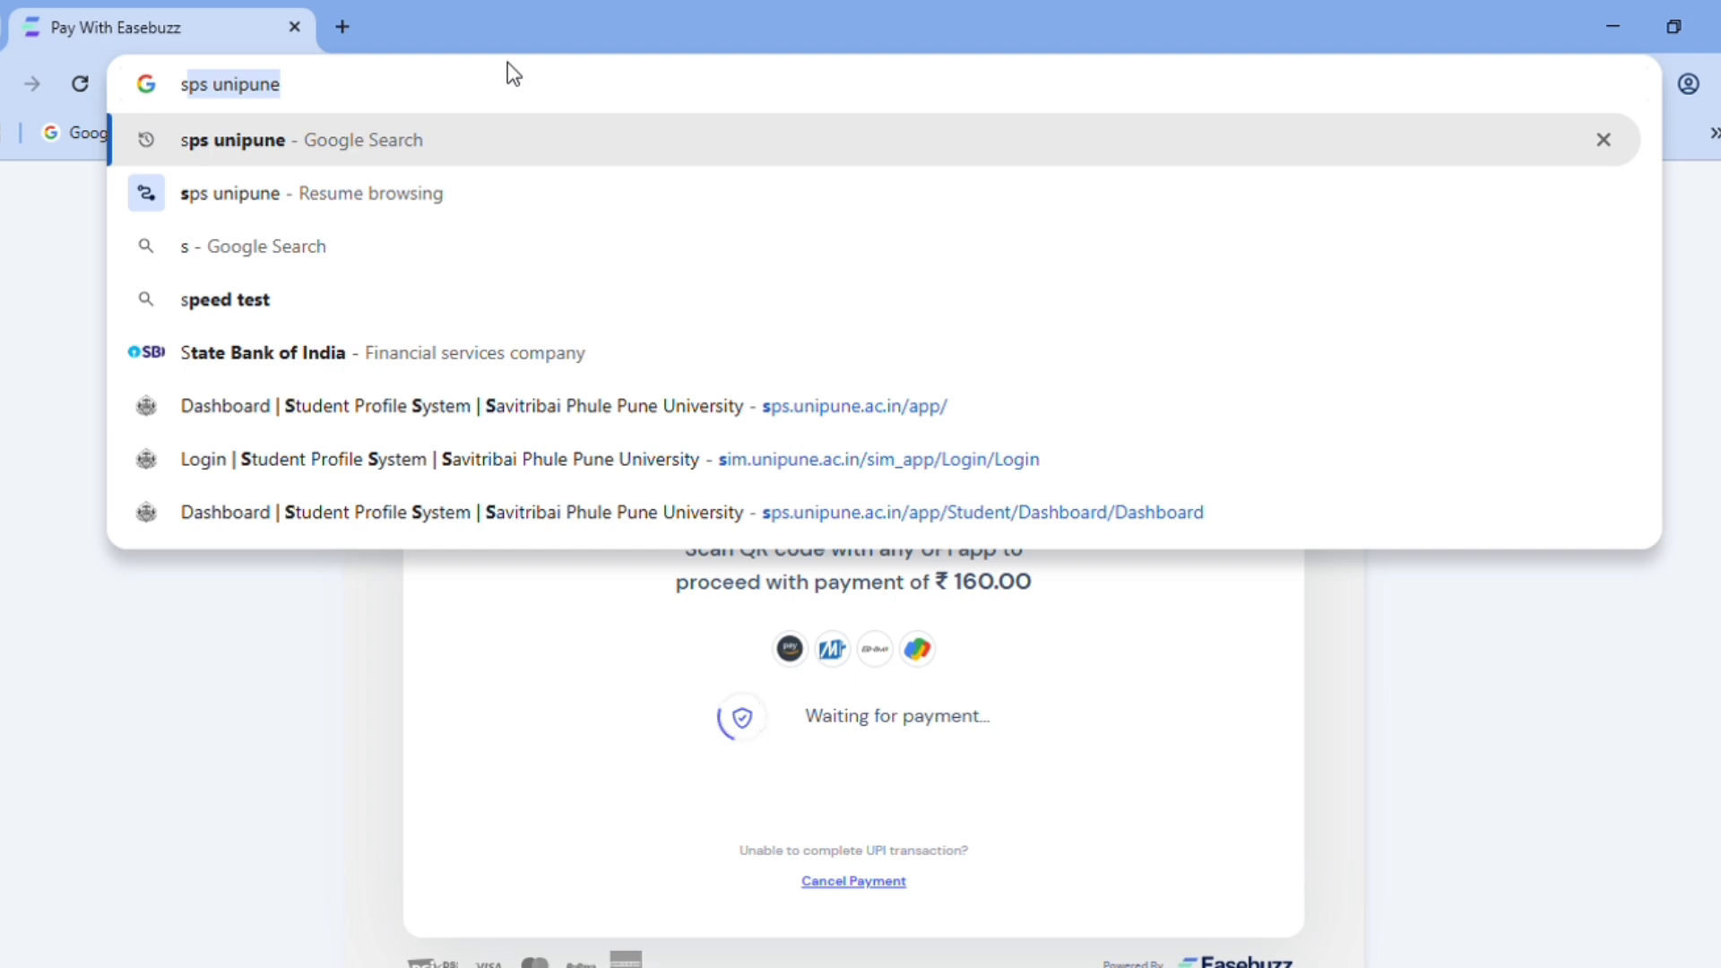
key(Return)
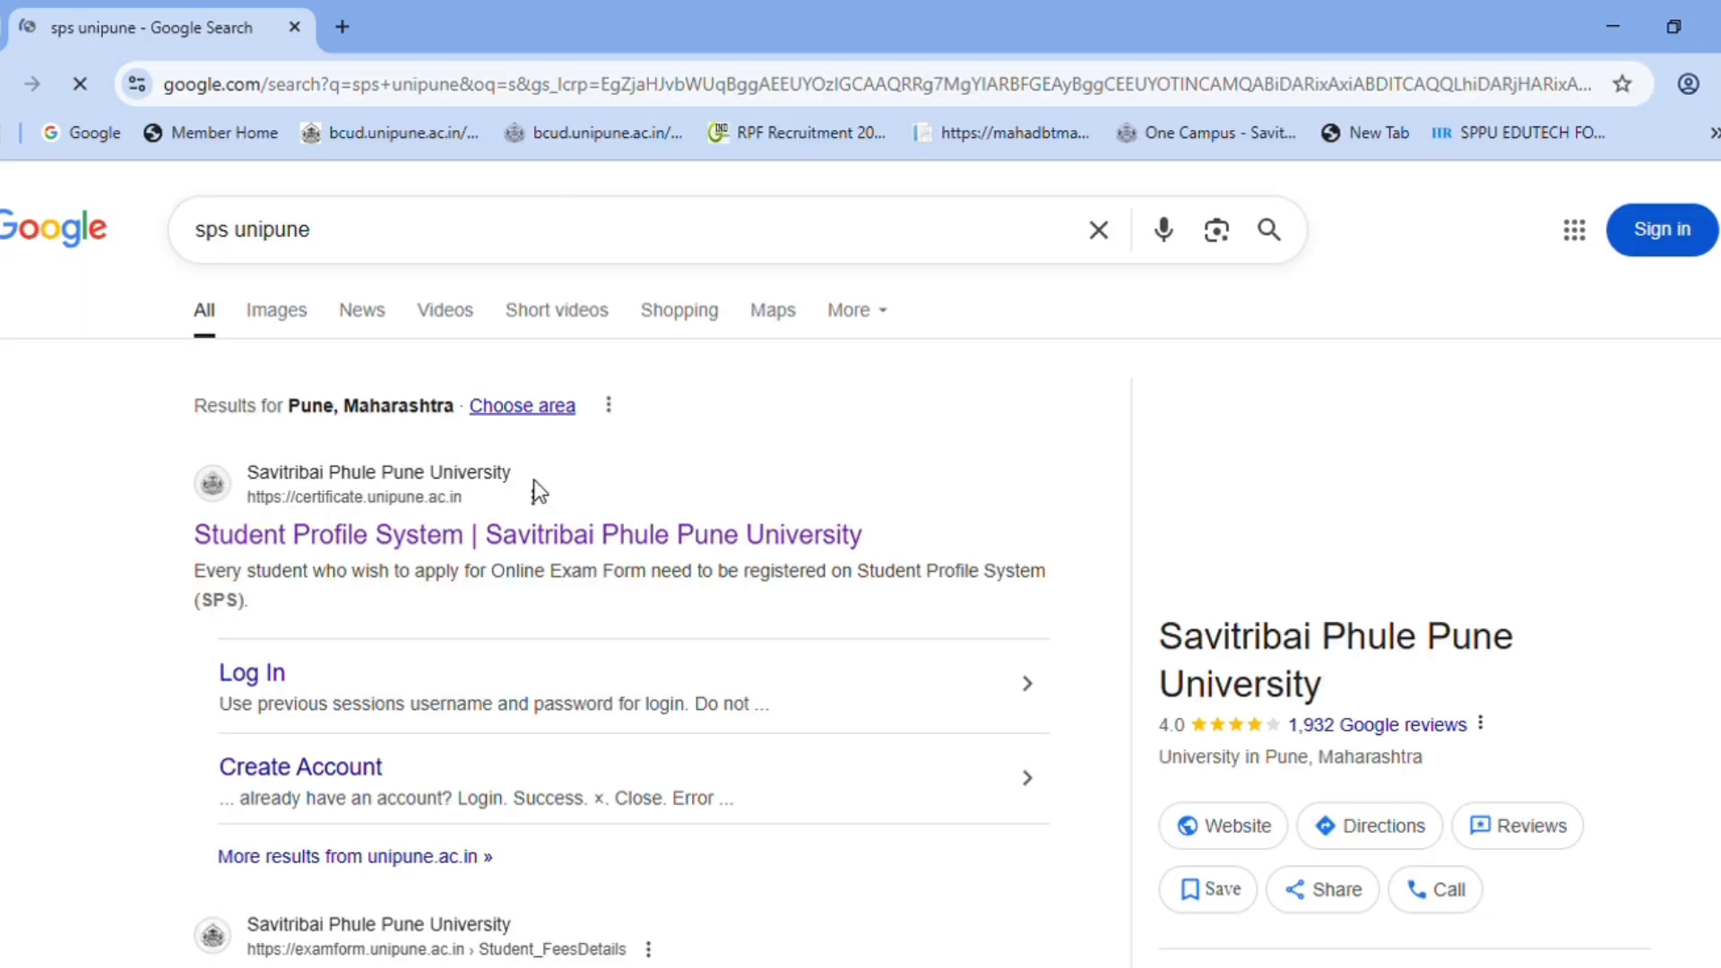
click(517, 532)
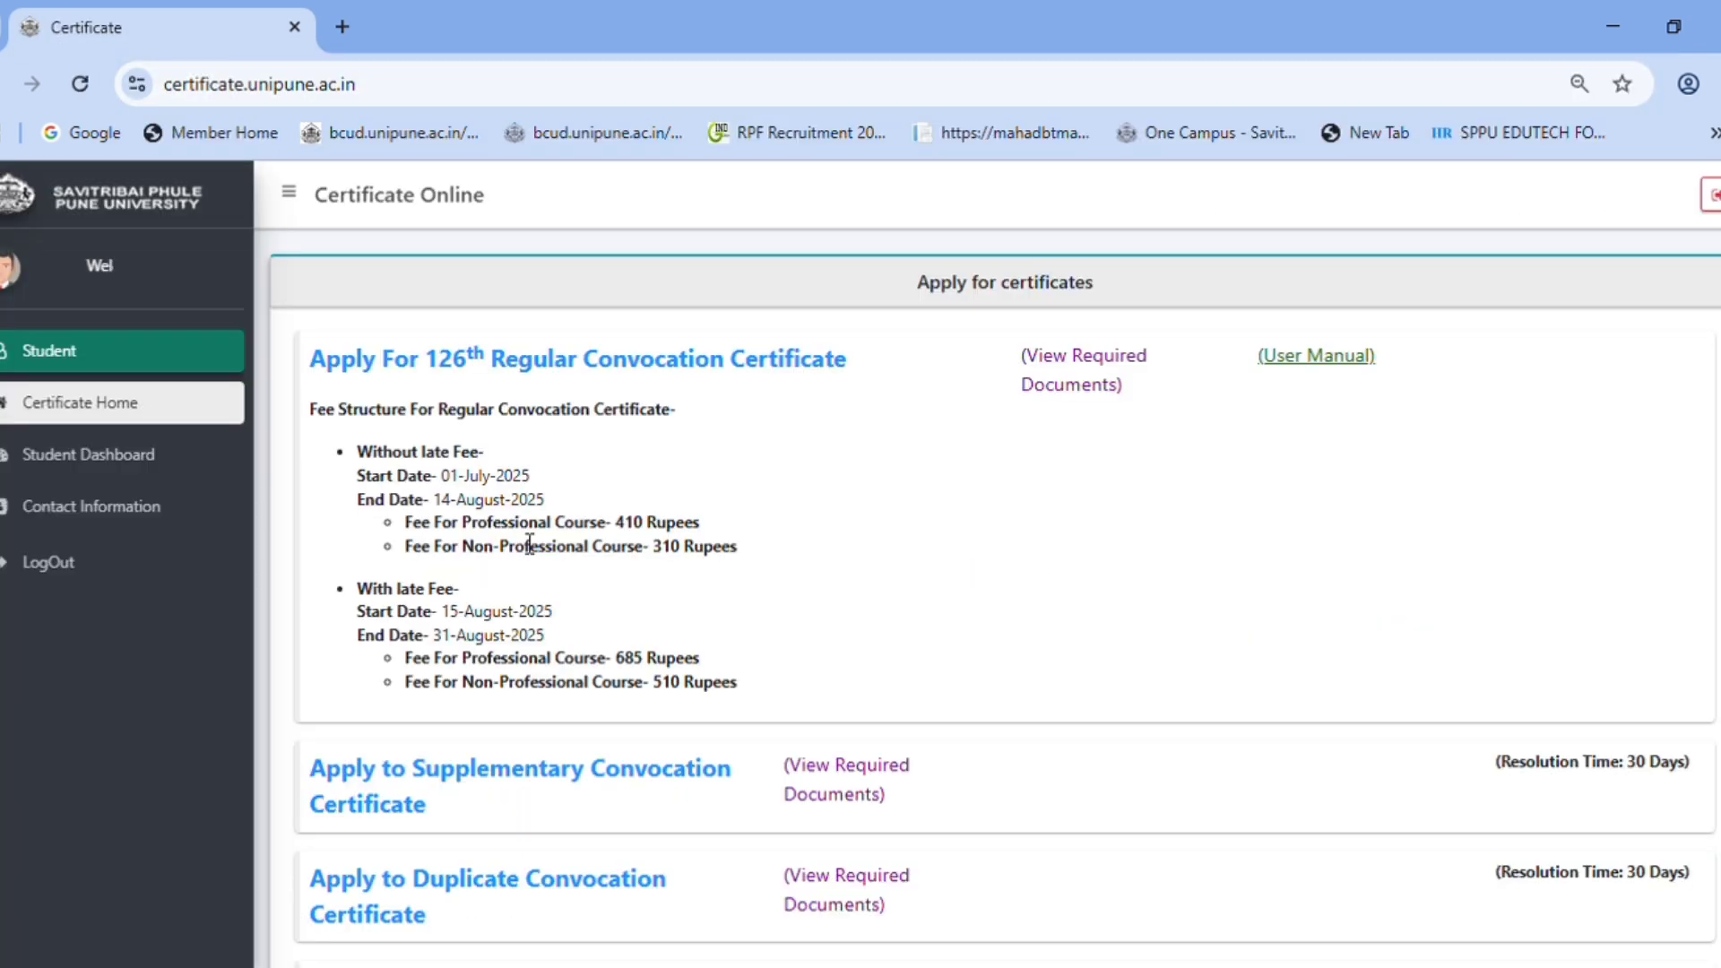
- Open the Student Dashboard, dismiss the feedback form, and check the Pending payment status
click(126, 462)
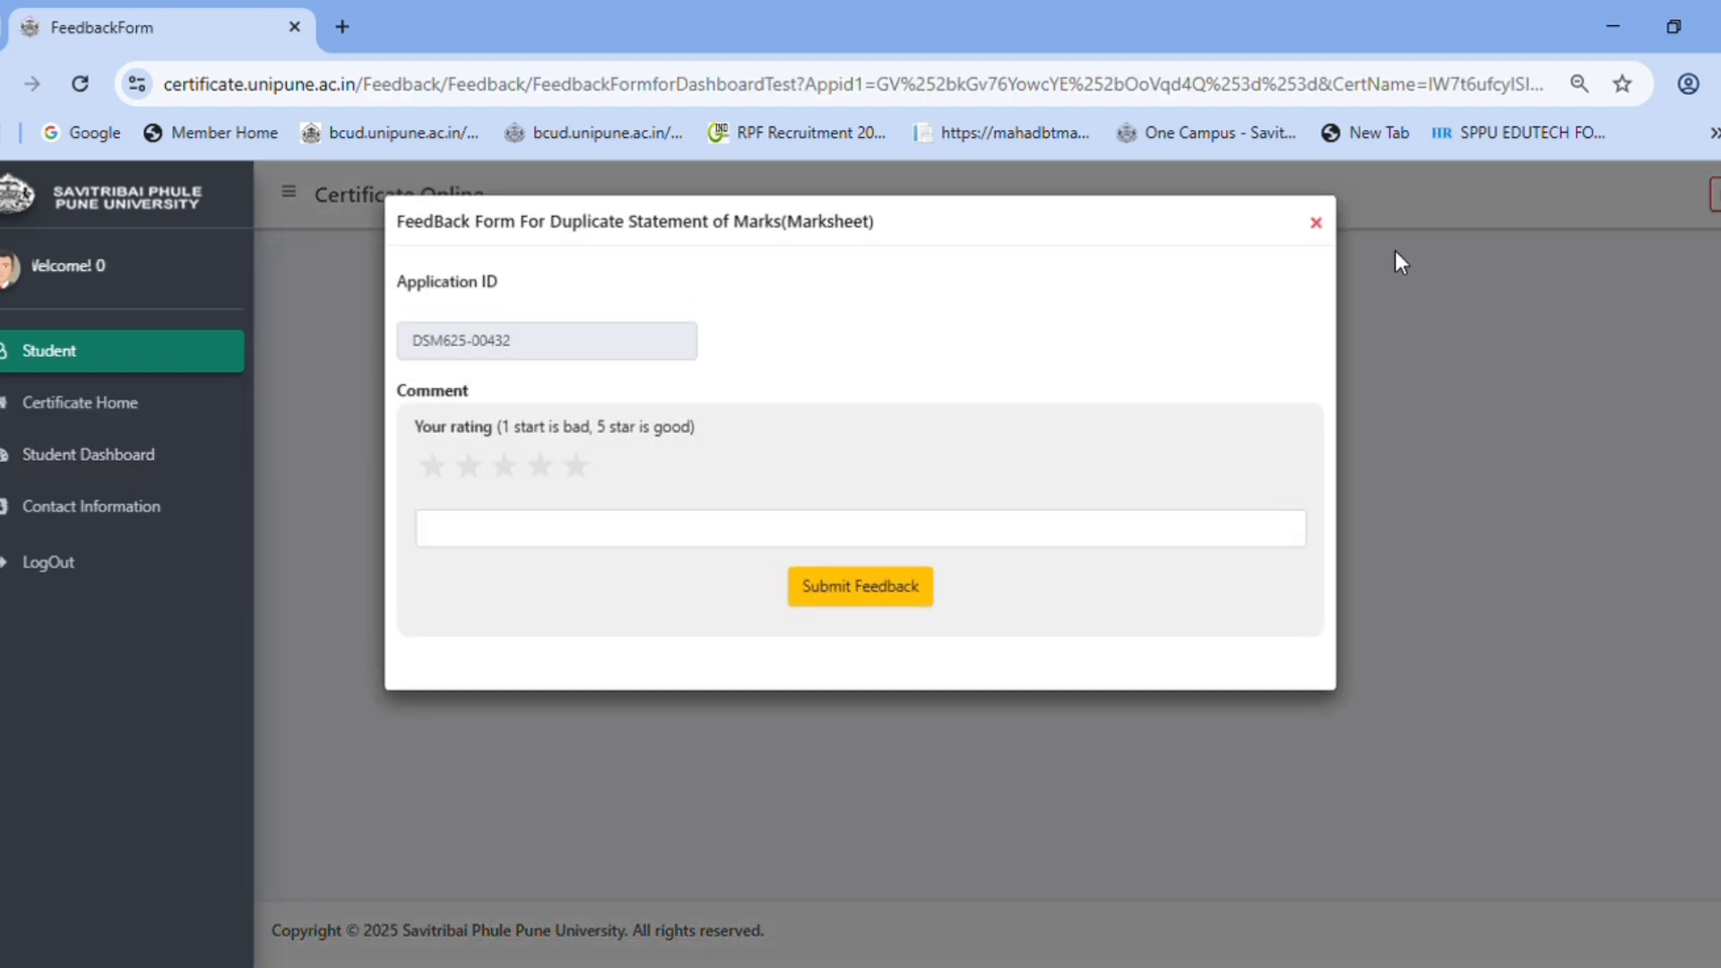
click(1316, 223)
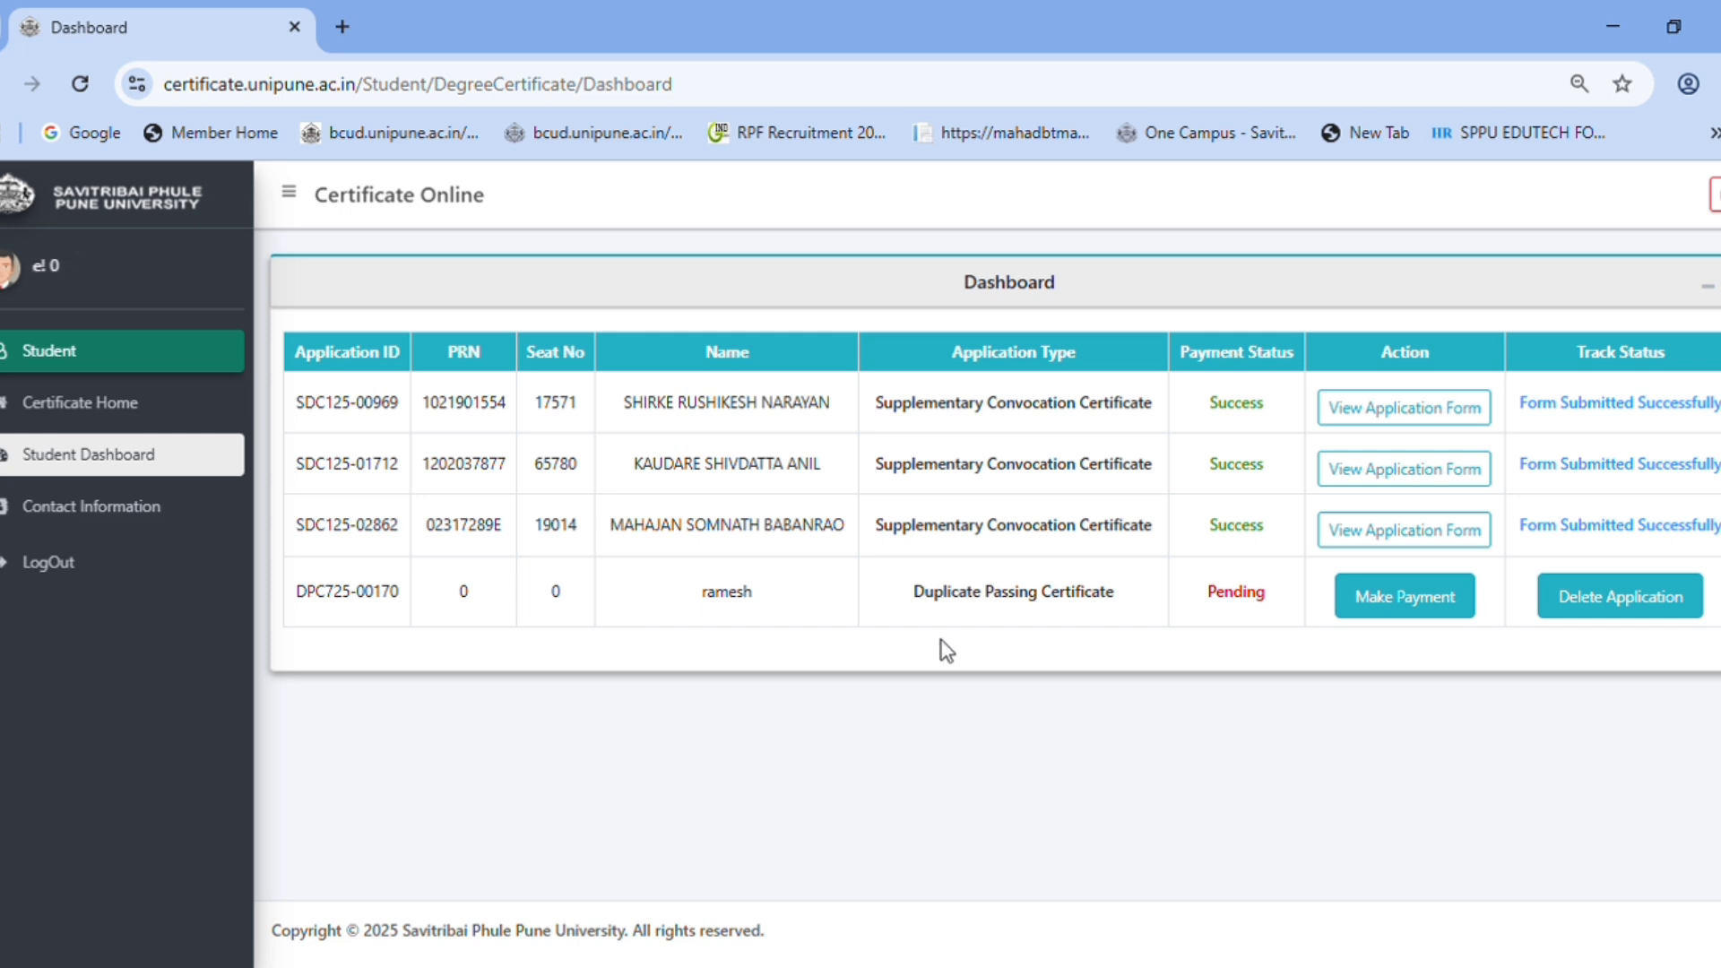
double_click(1219, 596)
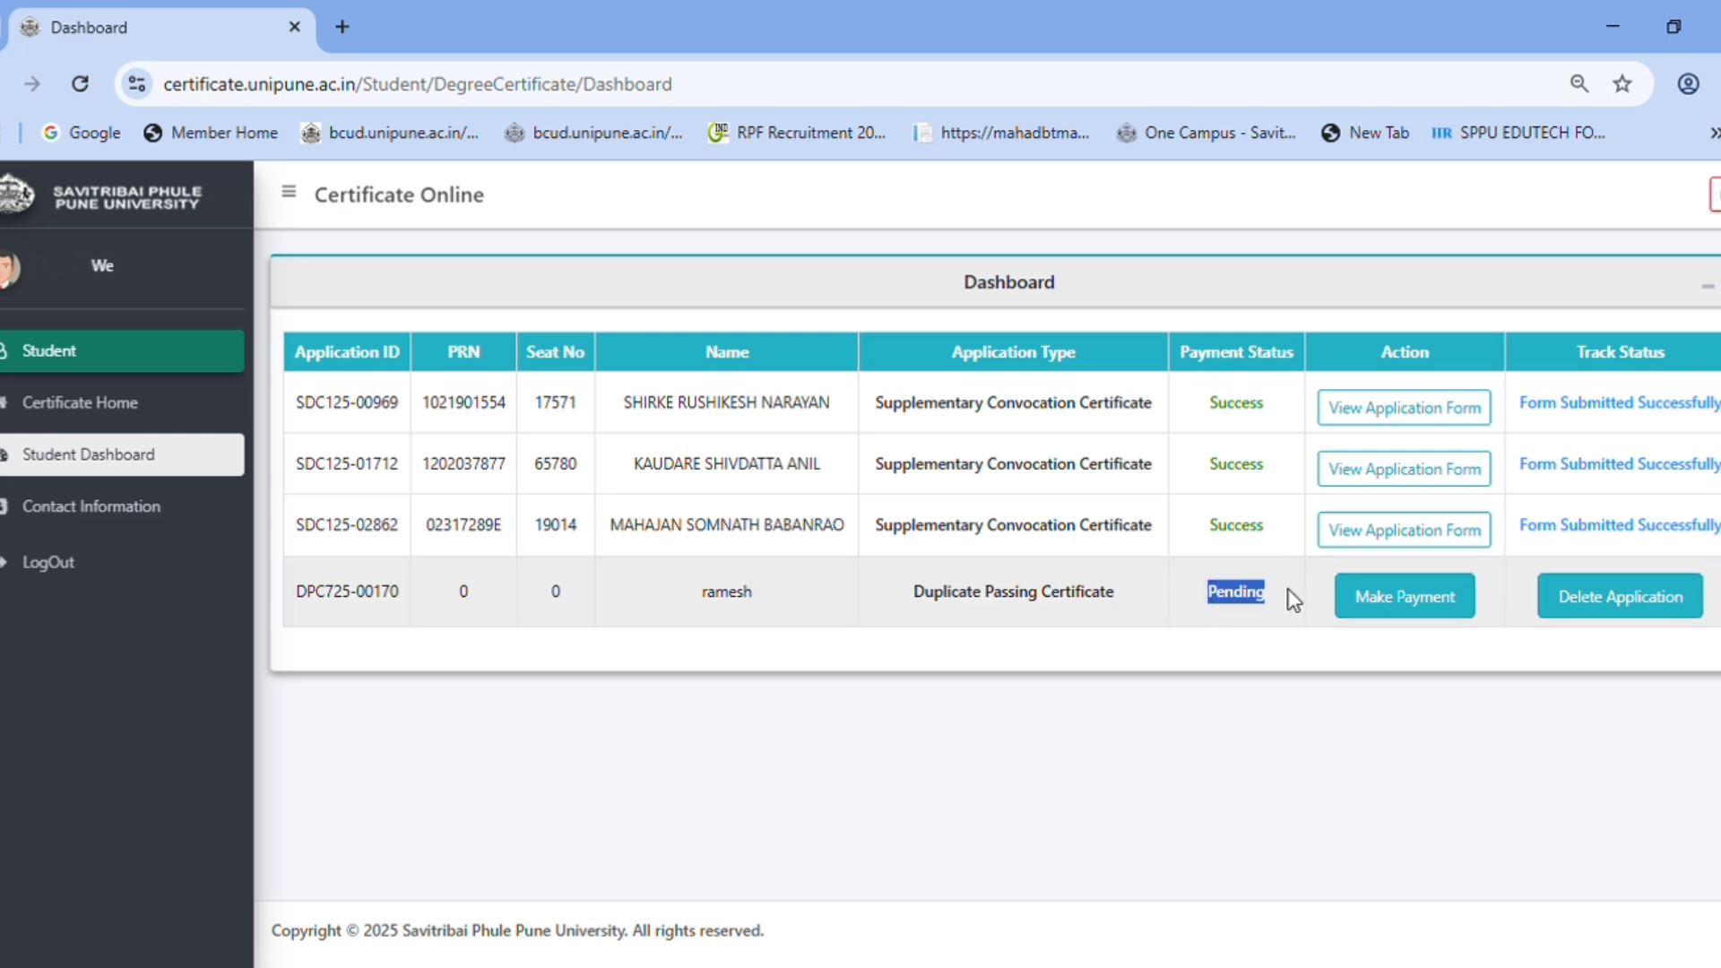
click(1228, 606)
double_click(1250, 596)
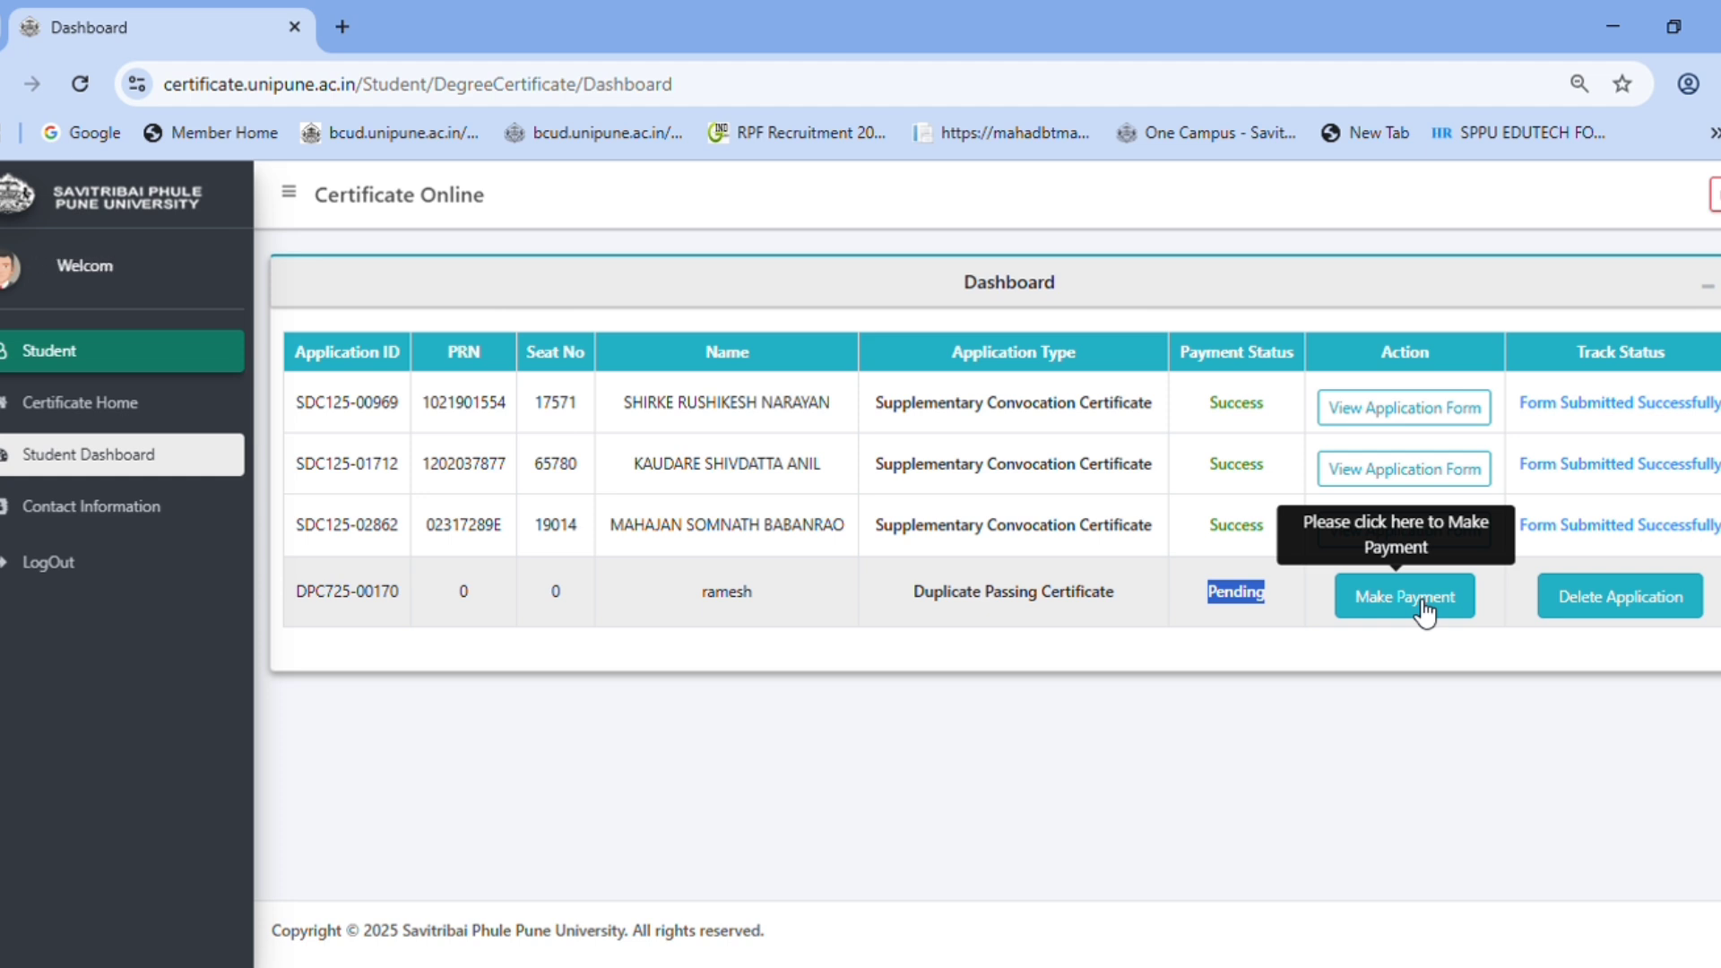
click(1333, 692)
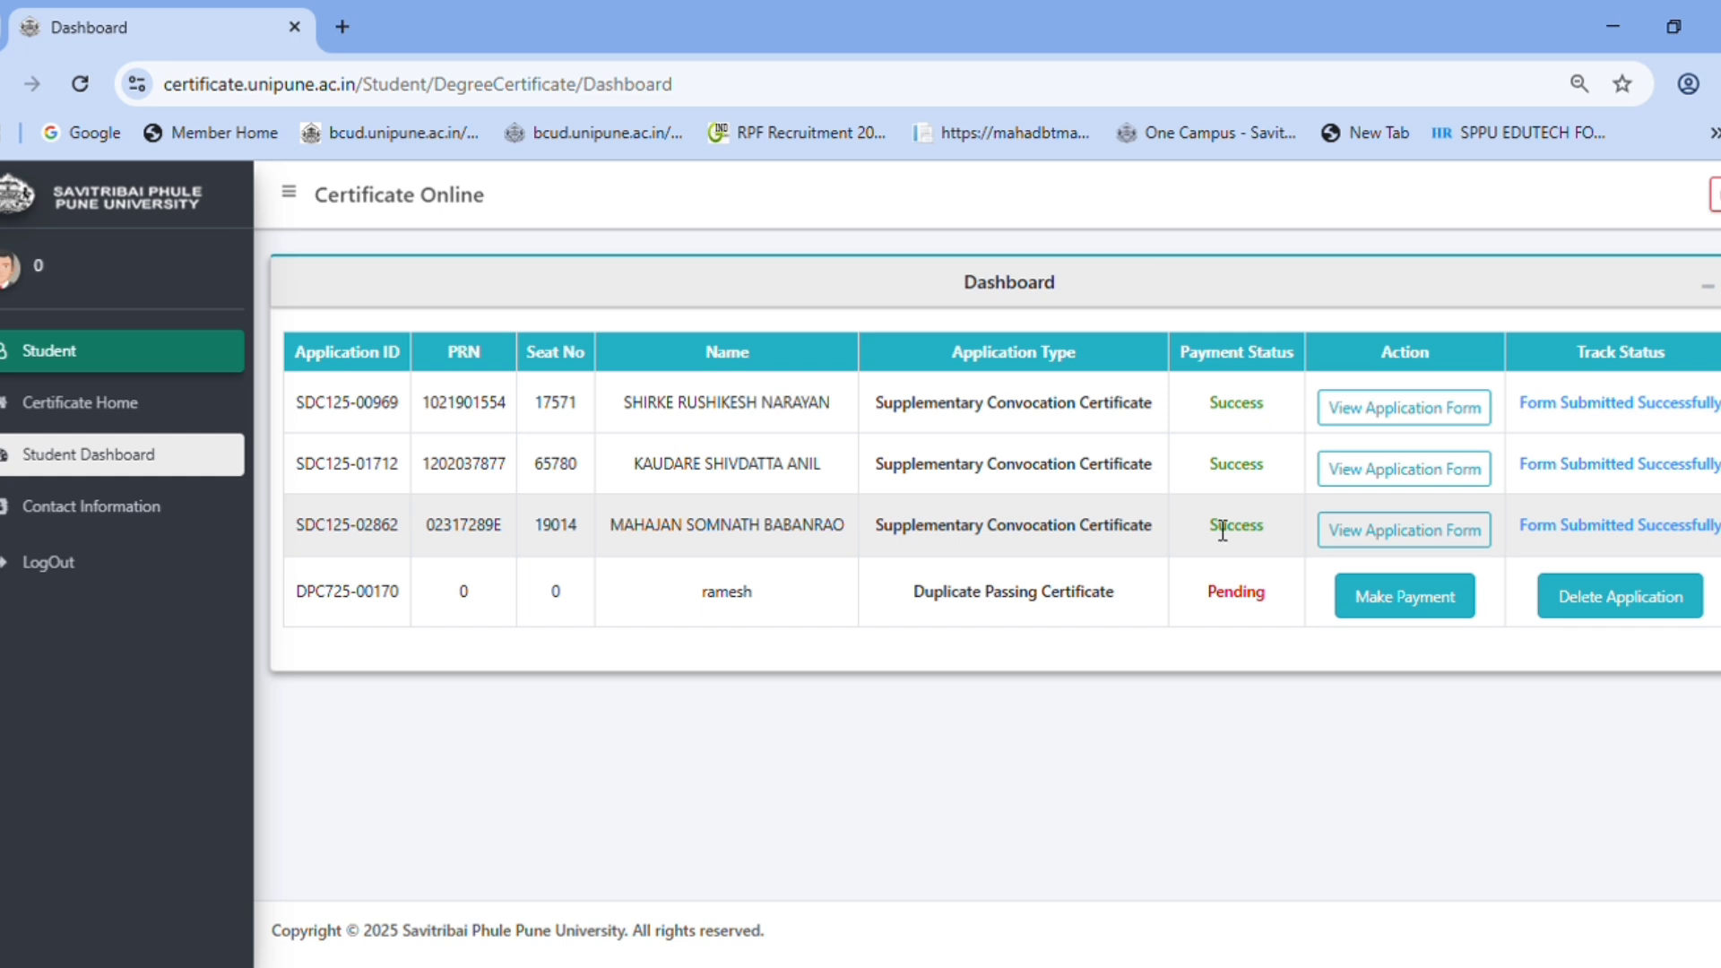
- Compare row 3's Success and 'Form Submitted Successfully' statuses, then delete the pending application
double_click(1223, 529)
click(1264, 530)
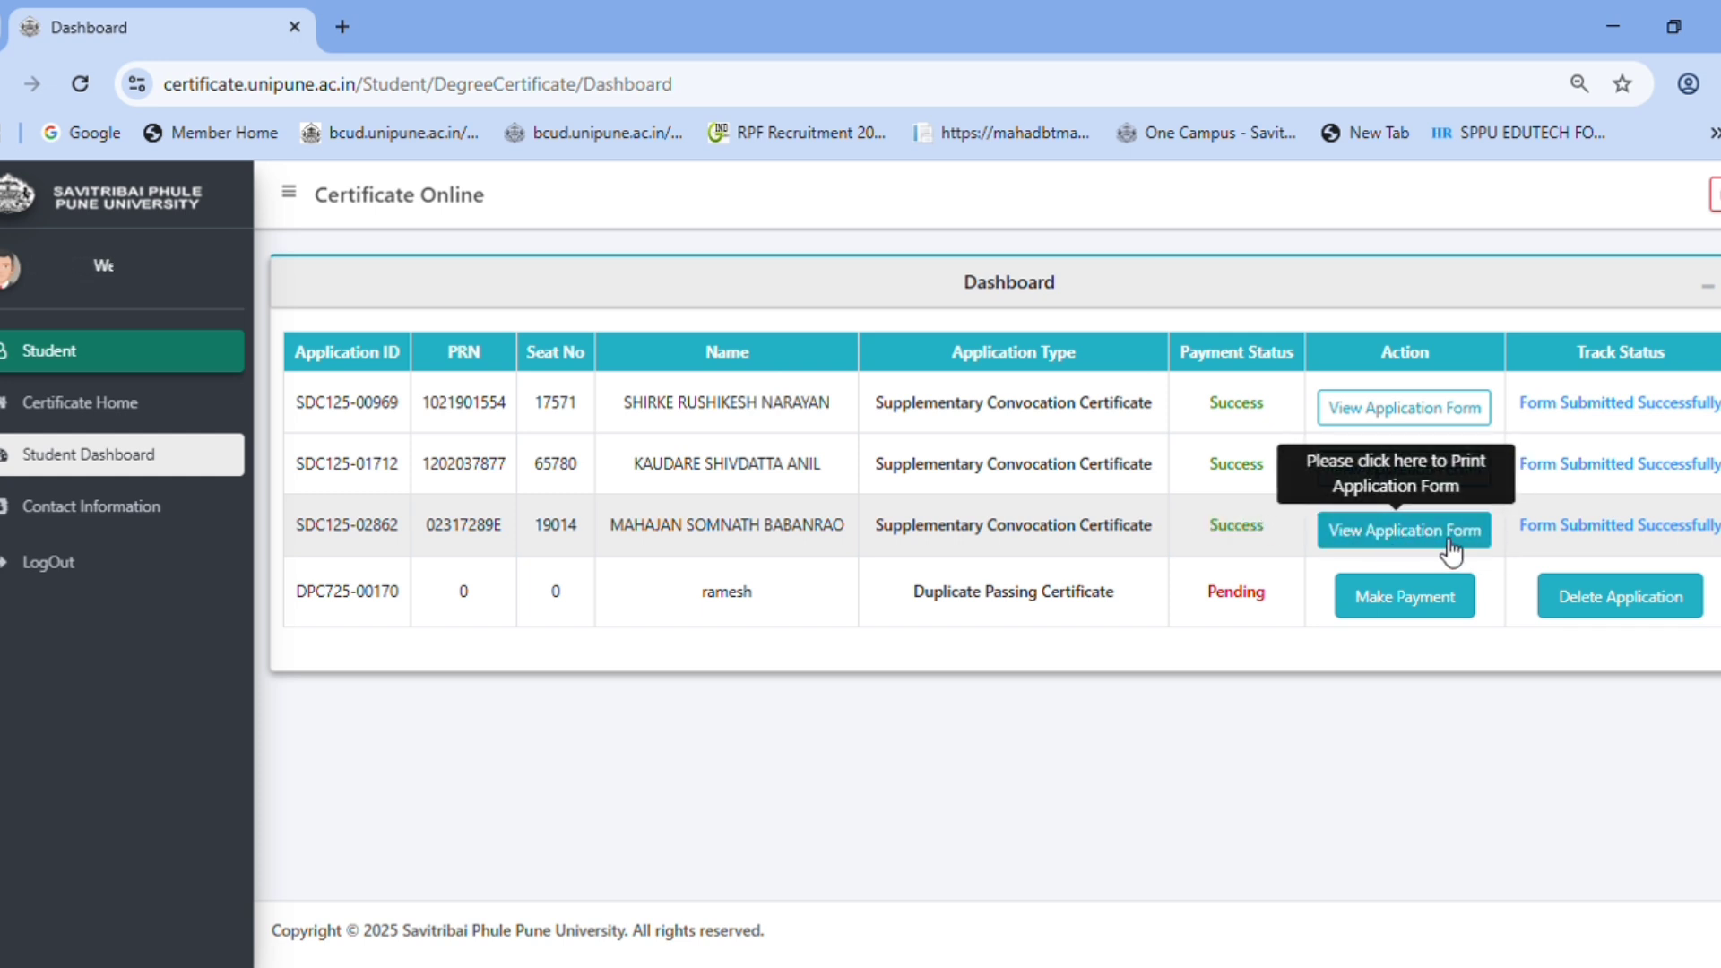
drag(1518, 527, 1717, 528)
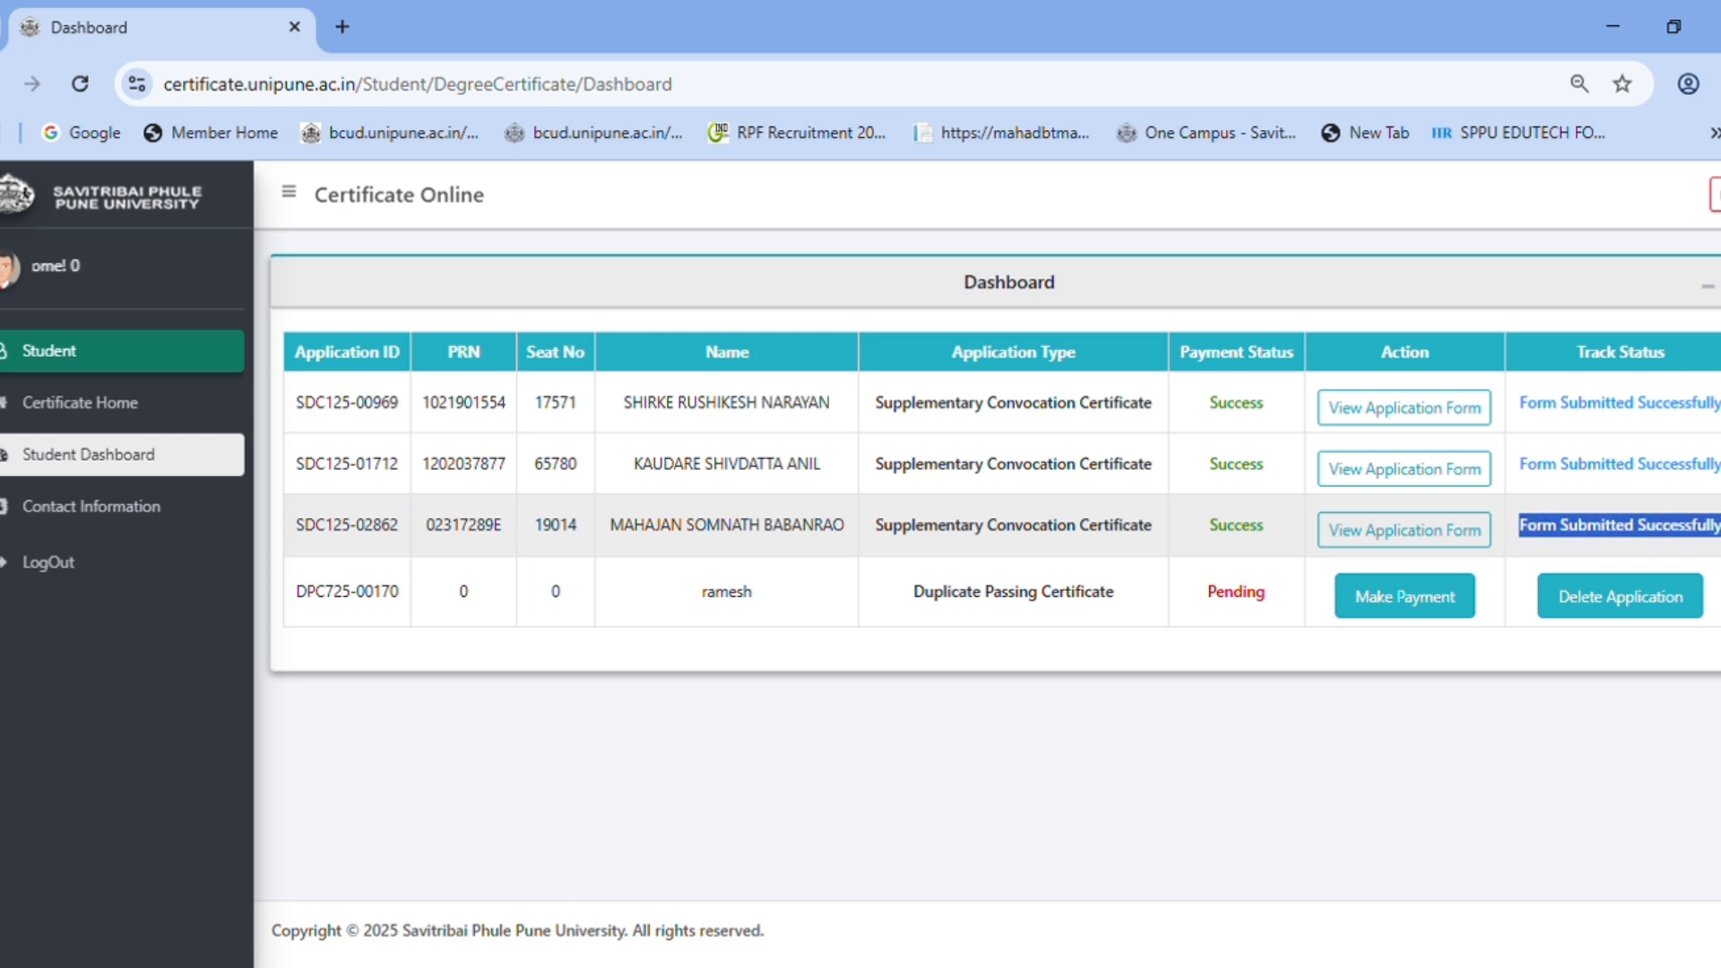
click(1534, 798)
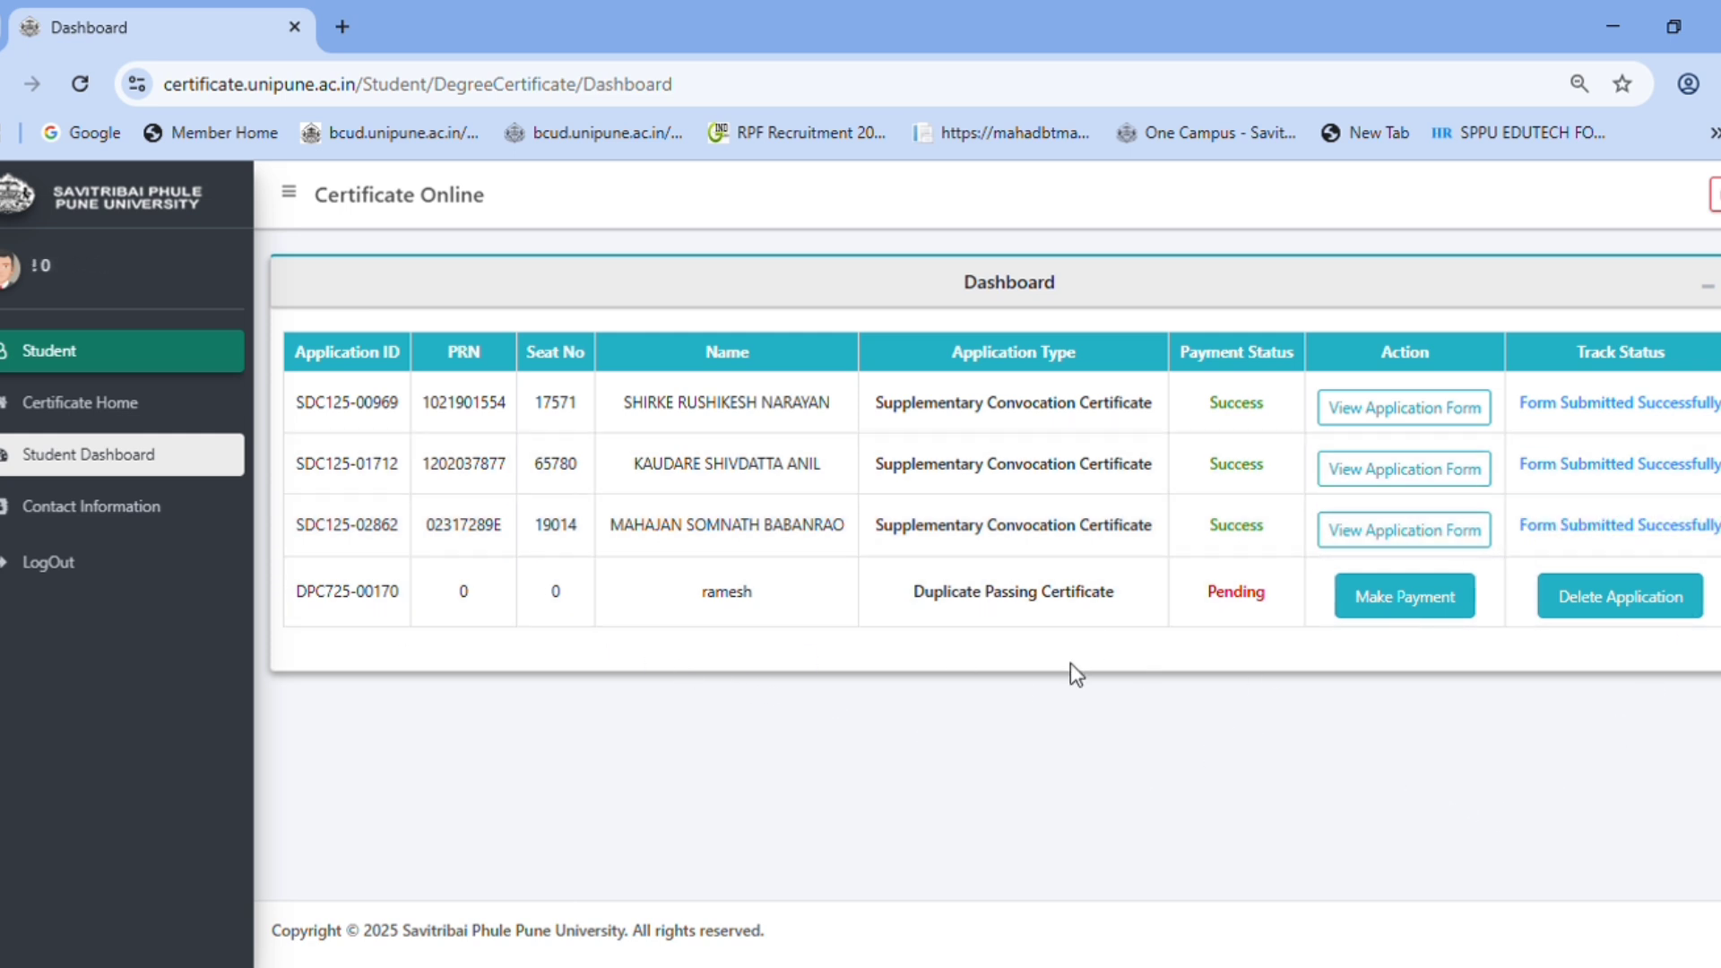
click(1632, 608)
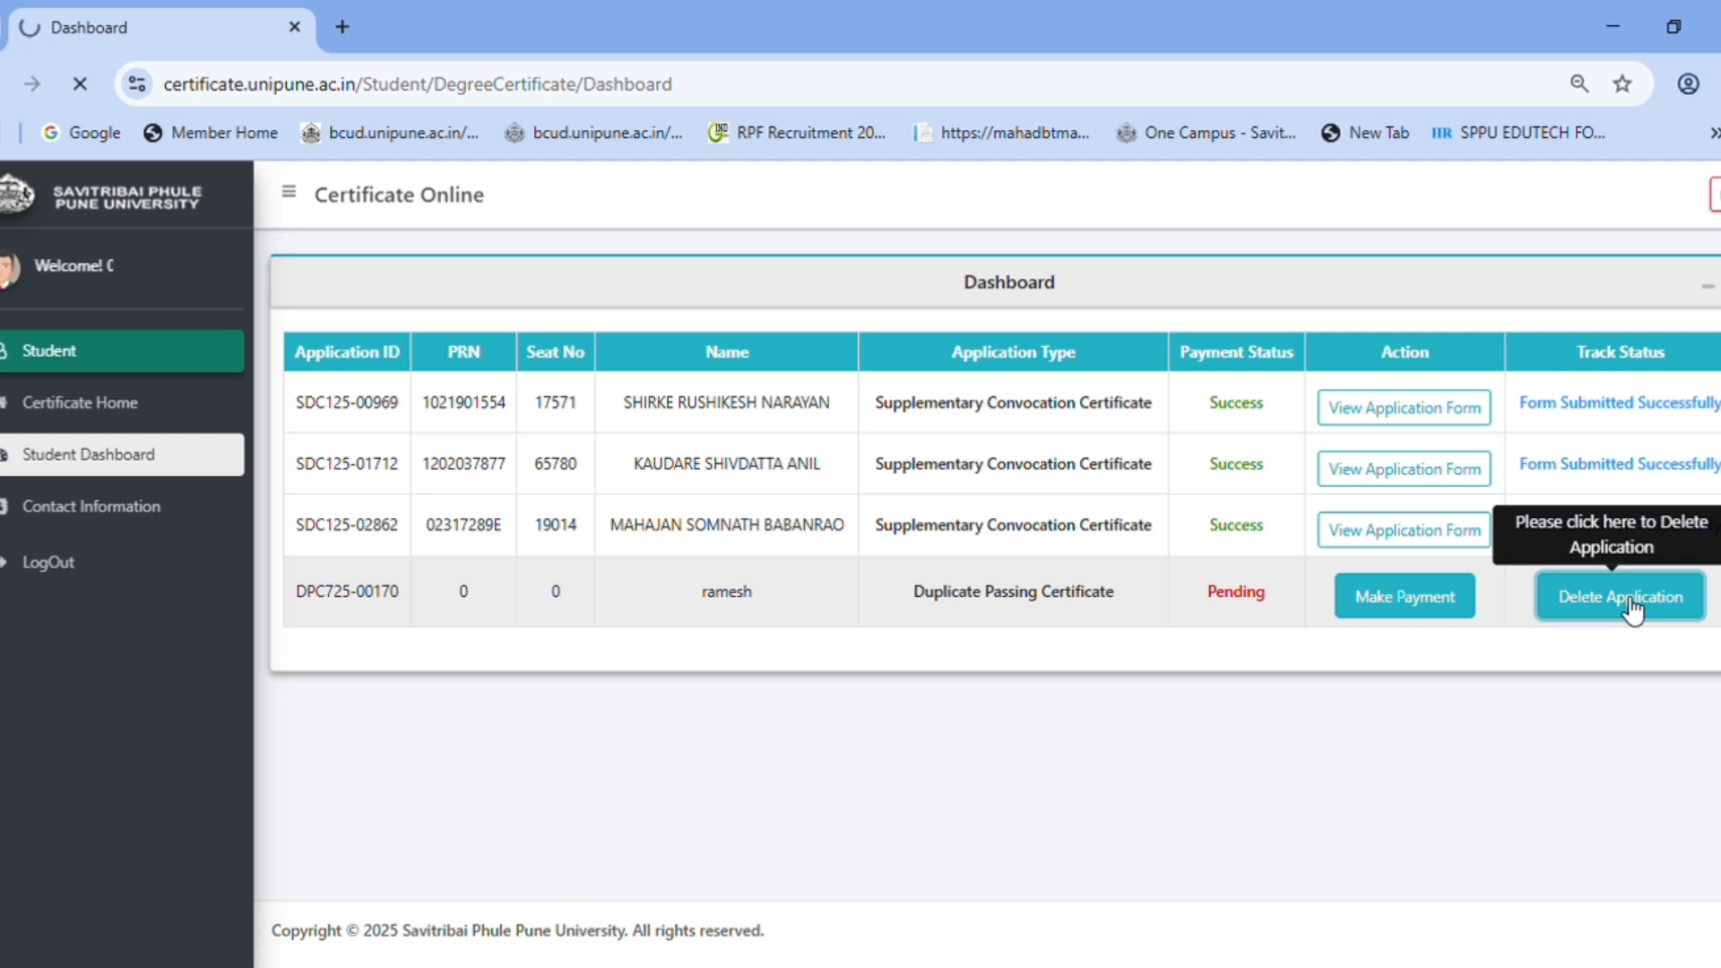